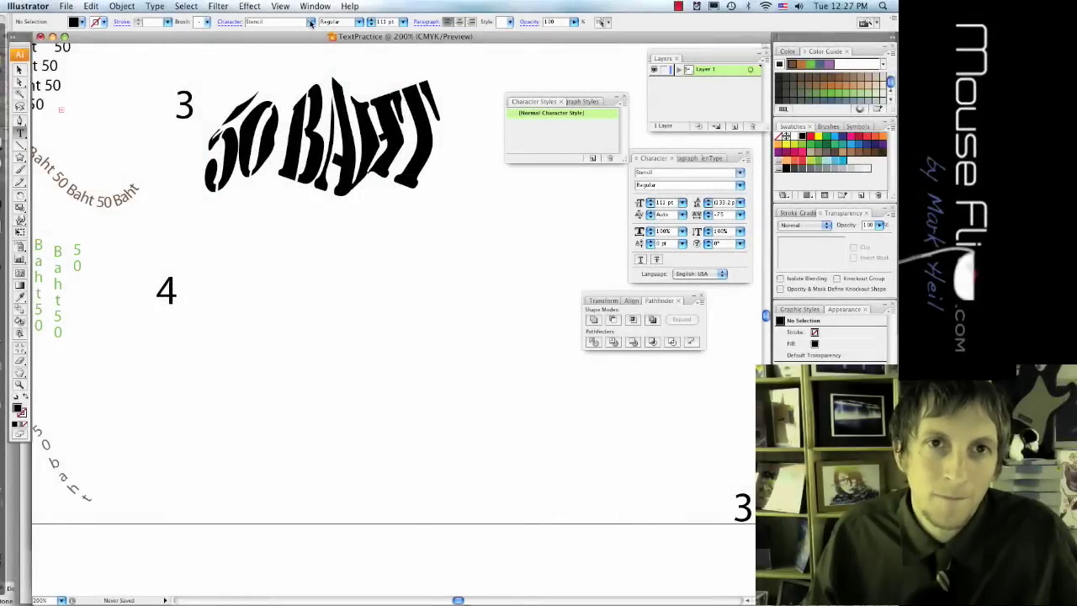
Step: Add the text "50 BAHT" in the Telegraphem font beside the number 4 and move it slightly lower right
{"action": "left_click", "coordinate": [311, 23]}
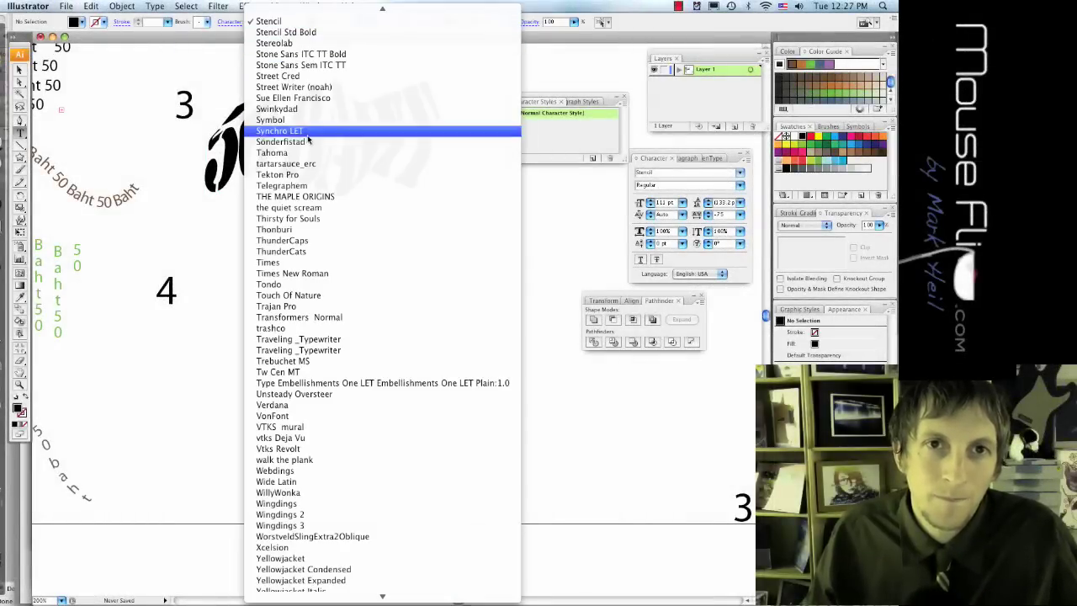
{"action": "left_click", "coordinate": [315, 187]}
{"action": "left_click", "coordinate": [198, 366]}
{"action": "type", "text": "5"}
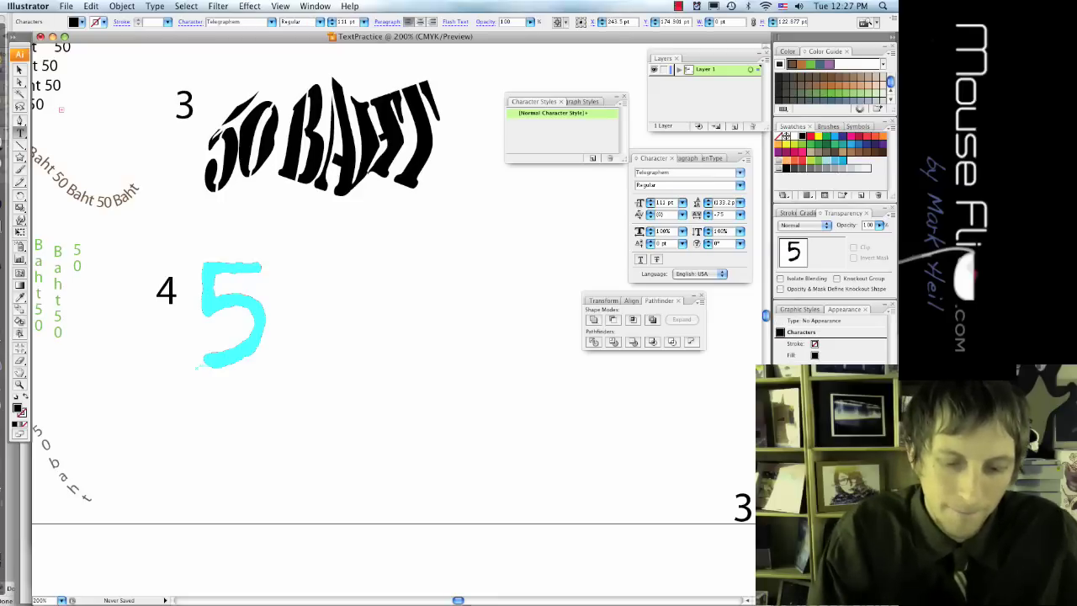
{"action": "type", "text": "0 BAHT"}
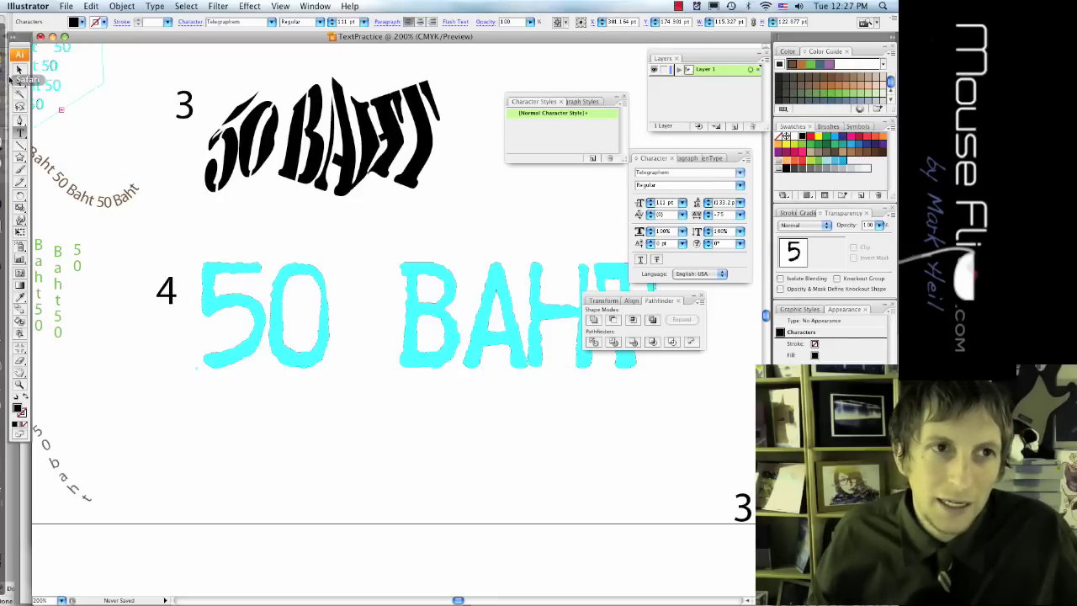
{"action": "left_click", "coordinate": [19, 69]}
{"action": "left_click_drag", "start_coordinate": [298, 370], "coordinate": [328, 391]}
Step: Select the letter B in the new "50 BAHT" text and set its character rotation to 45°
{"action": "key", "text": "t"}
{"action": "triple_click", "coordinate": [313, 378]}
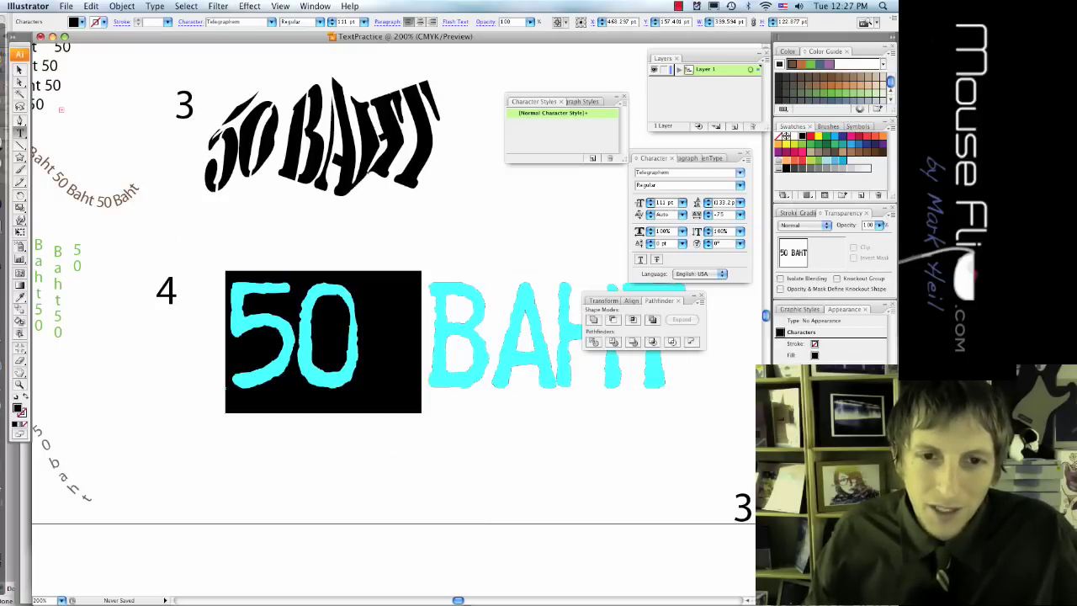
{"action": "left_click", "coordinate": [314, 377]}
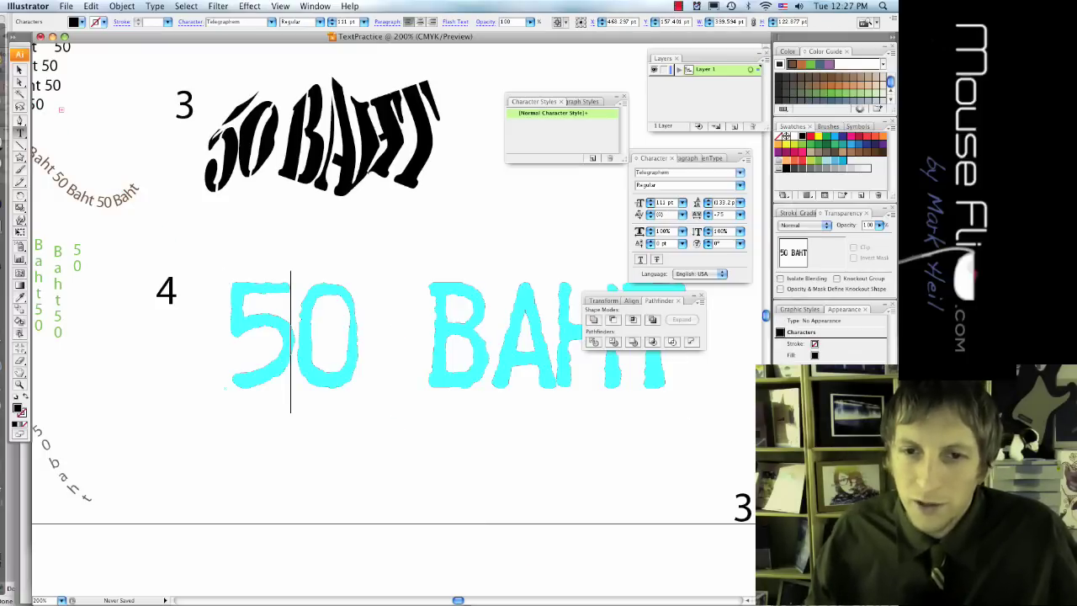
{"action": "left_click_drag", "start_coordinate": [424, 362], "coordinate": [478, 362]}
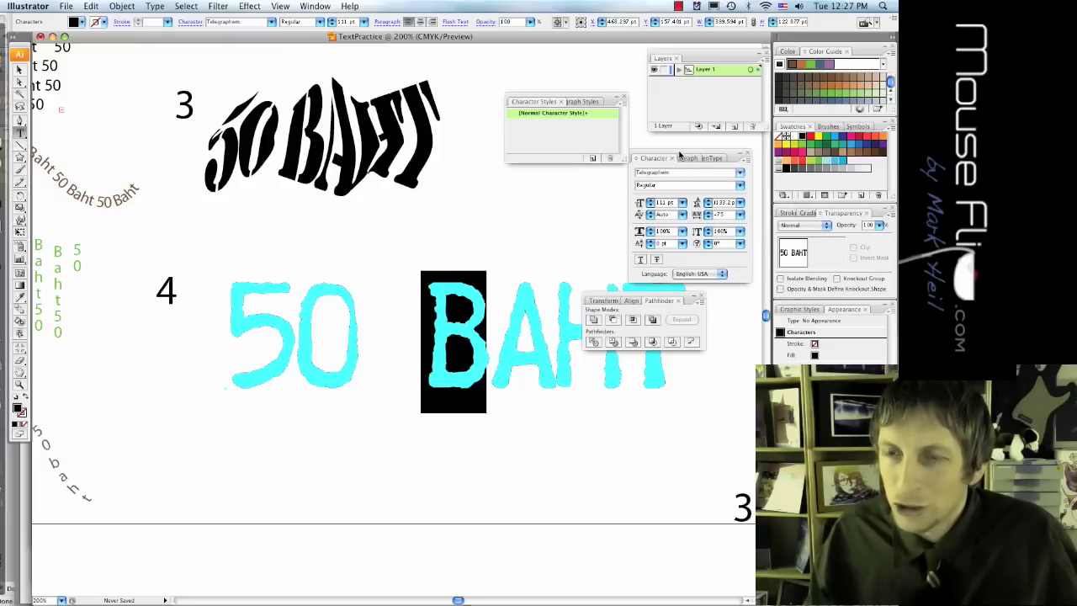
{"action": "left_click", "coordinate": [311, 6]}
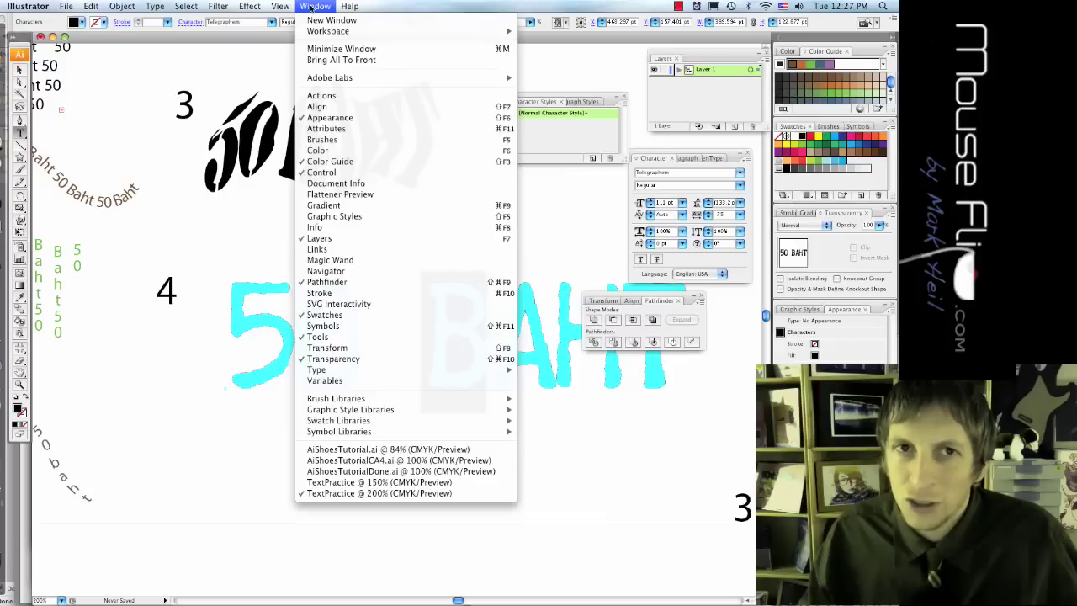
{"action": "mouse_move", "coordinate": [402, 370]}
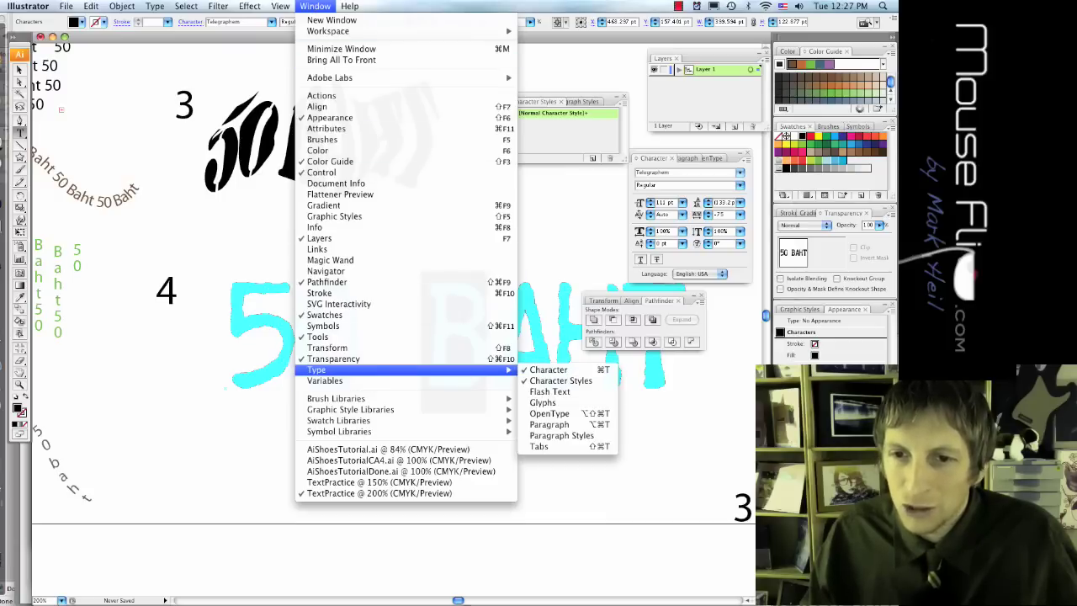
{"action": "left_click", "coordinate": [730, 262]}
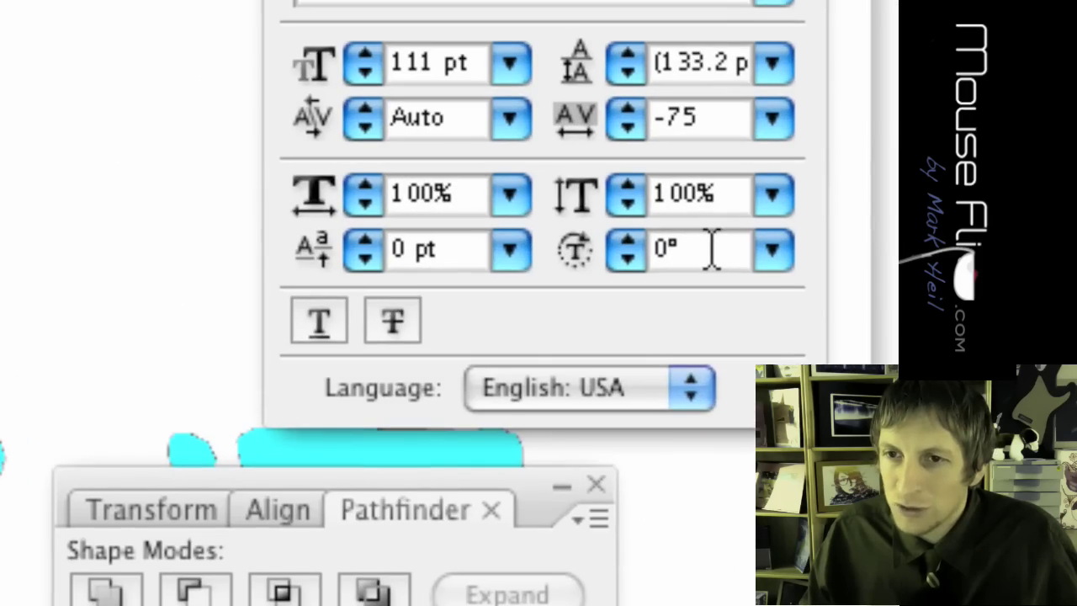
{"action": "right_click", "coordinate": [711, 250]}
{"action": "left_click", "coordinate": [711, 250]}
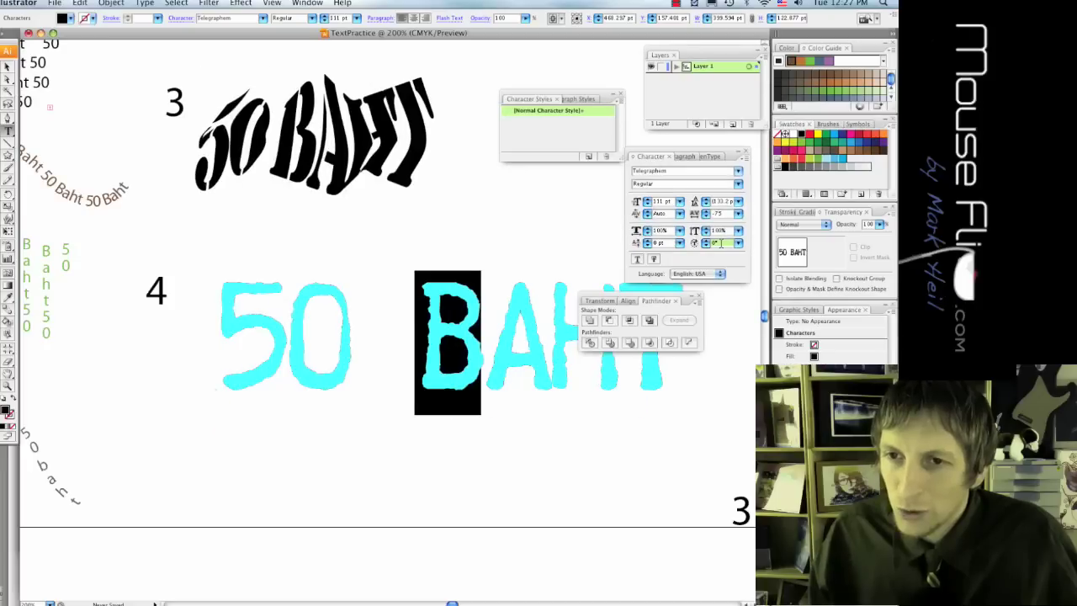
{"action": "type", "text": "45"}
{"action": "key", "text": "Return"}
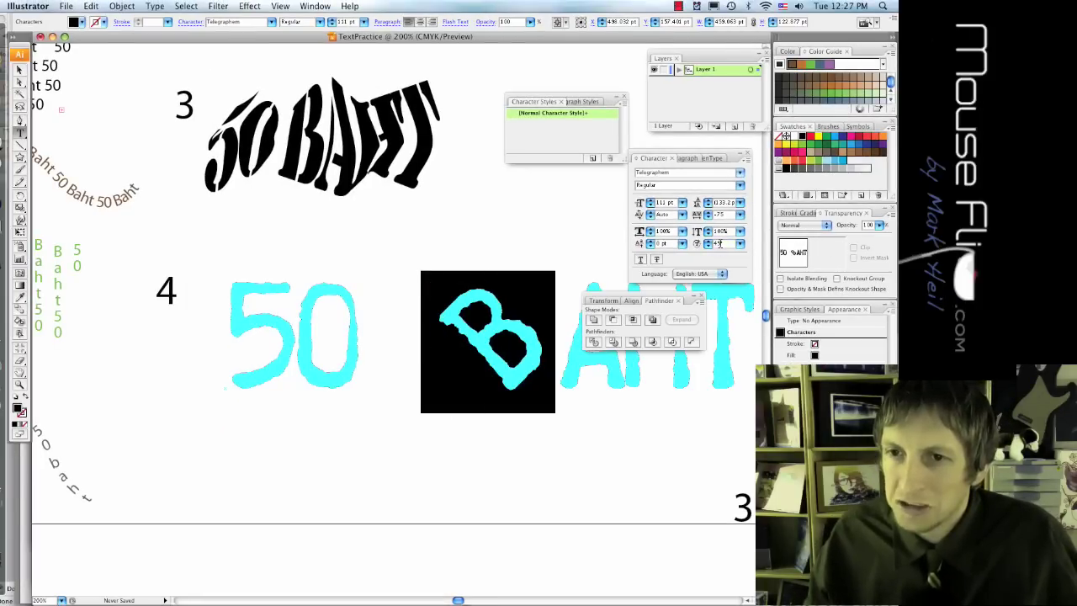
Step: Try character rotations of -90°, -45° and -40° on the letter B
{"action": "key", "text": "BackSpace"}
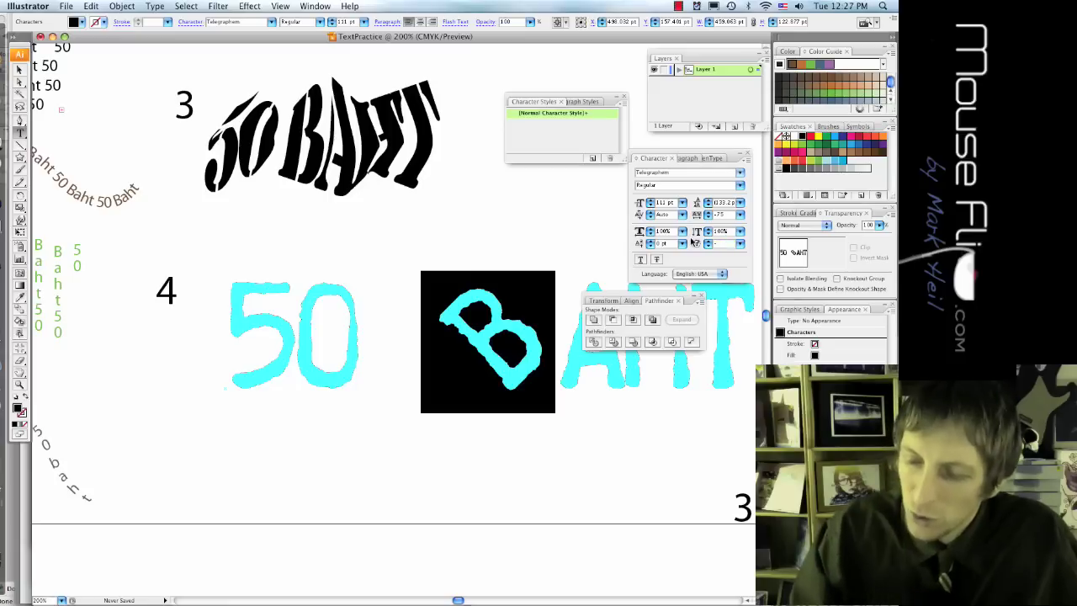
{"action": "type", "text": "-90"}
{"action": "key", "text": "Return"}
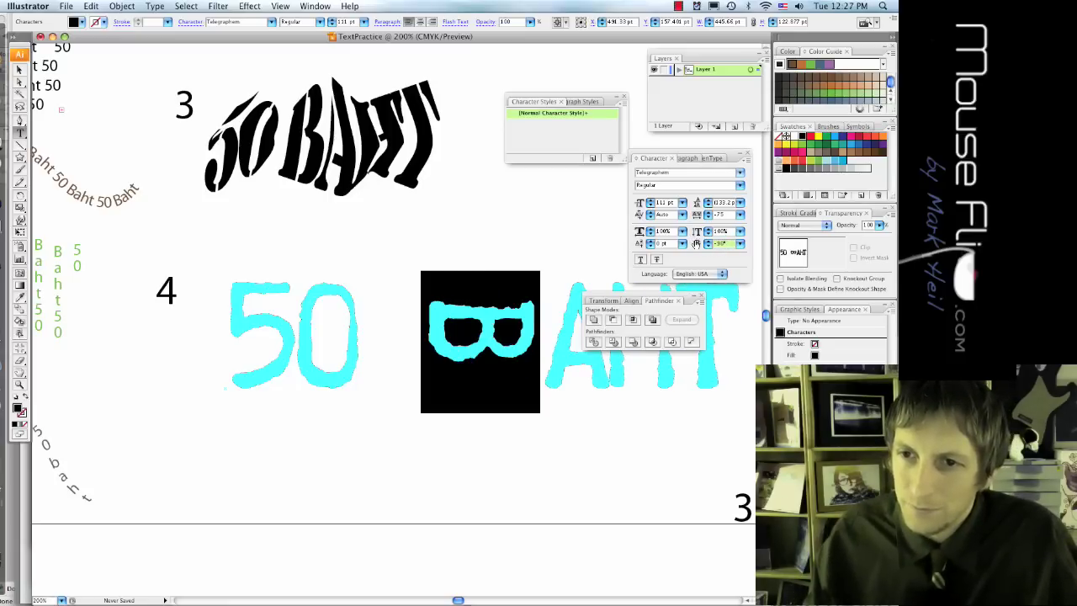
{"action": "type", "text": "-"}
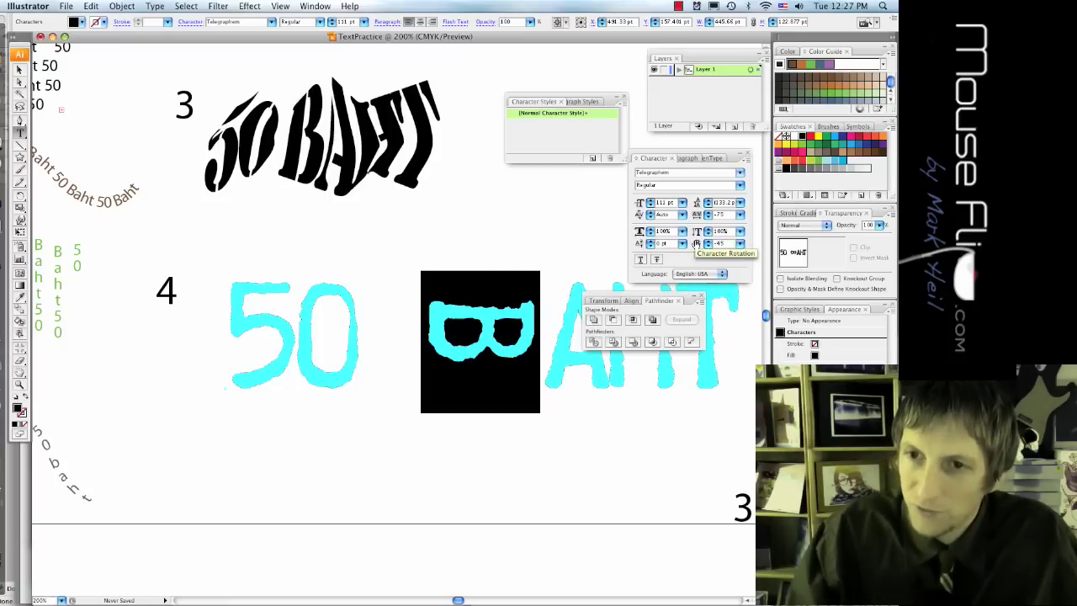
{"action": "type", "text": "45"}
{"action": "key", "text": "Return"}
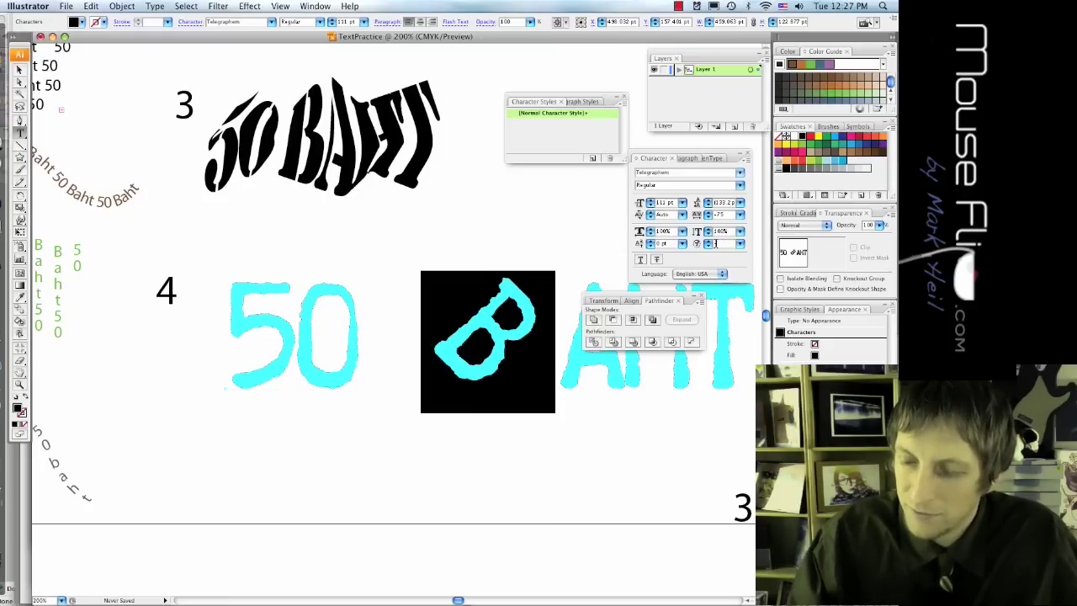
{"action": "key", "text": "Return"}
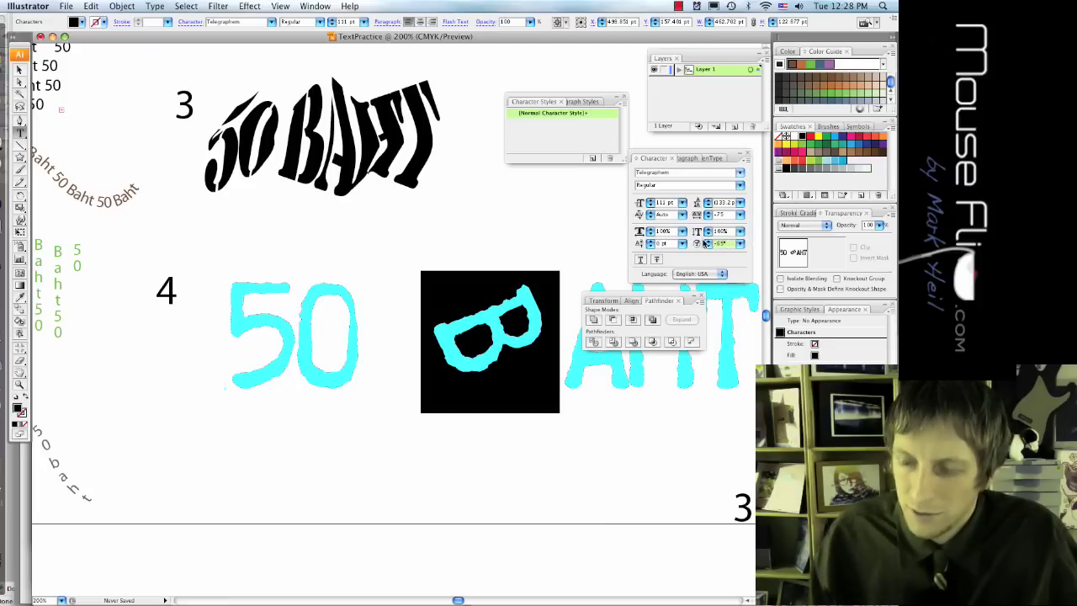
{"action": "type", "text": "-40"}
{"action": "key", "text": "Return"}
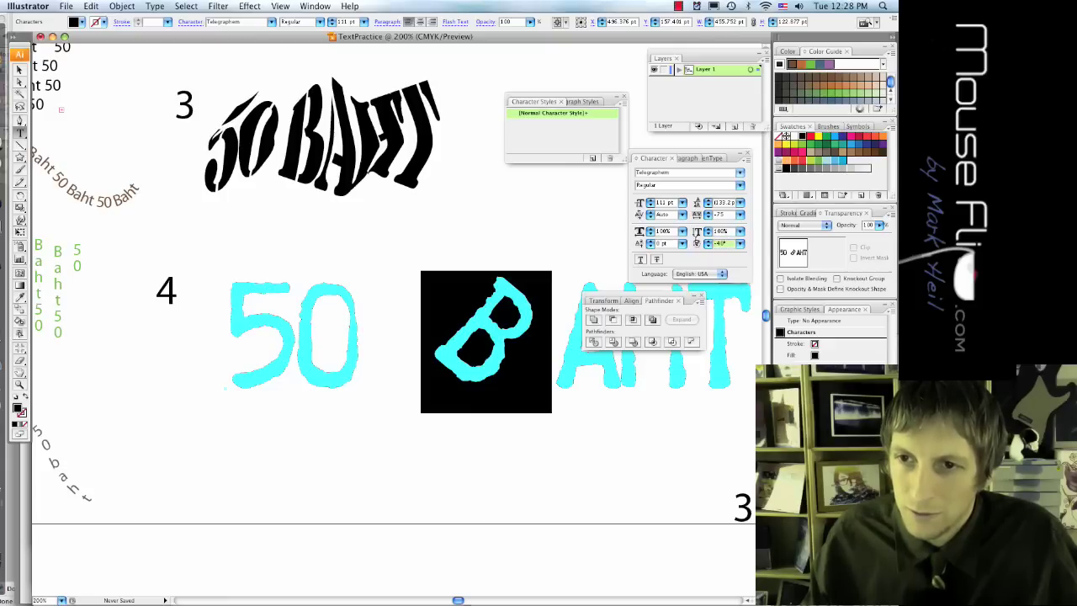
Step: Set the character rotation of the letter B to -25° and deselect the letter
{"action": "type", "text": "-25"}
{"action": "key", "text": "Return"}
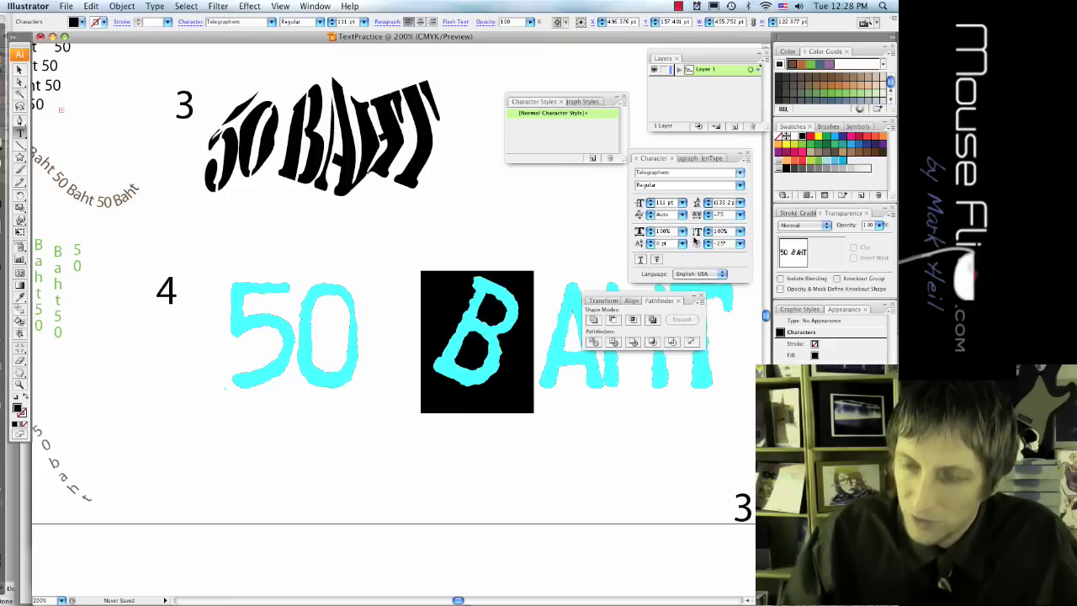
{"action": "key", "text": "Right"}
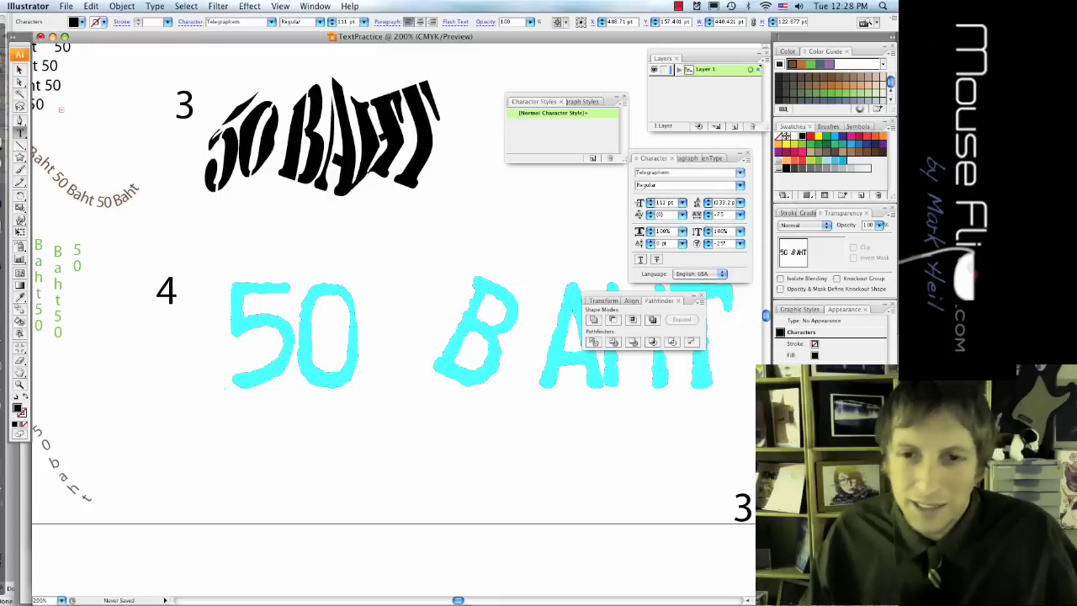
Step: Select the letters B and A in BAHT and set their tracking to -100
{"action": "key", "text": "shift+Right"}
{"action": "key", "text": "shift+Right"}
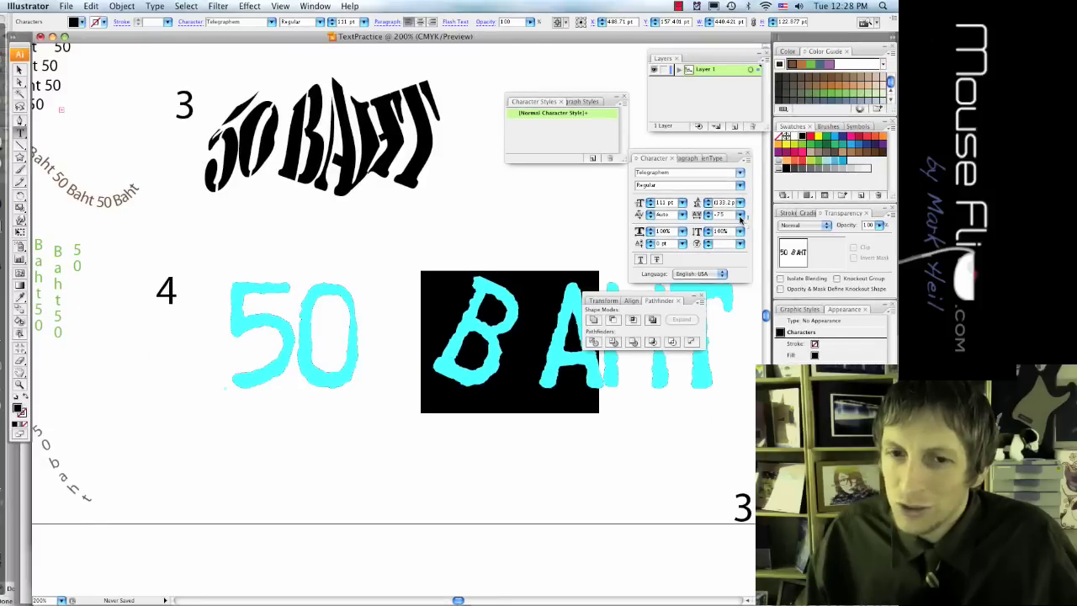
{"action": "left_click", "coordinate": [741, 216]}
{"action": "left_click", "coordinate": [742, 218]}
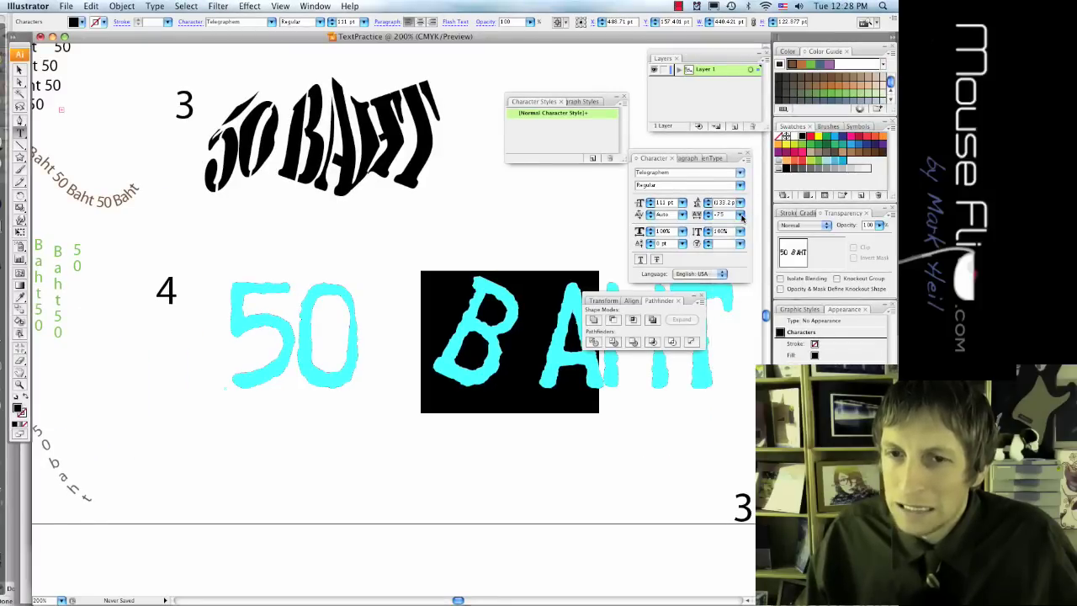
{"action": "left_click", "coordinate": [741, 217]}
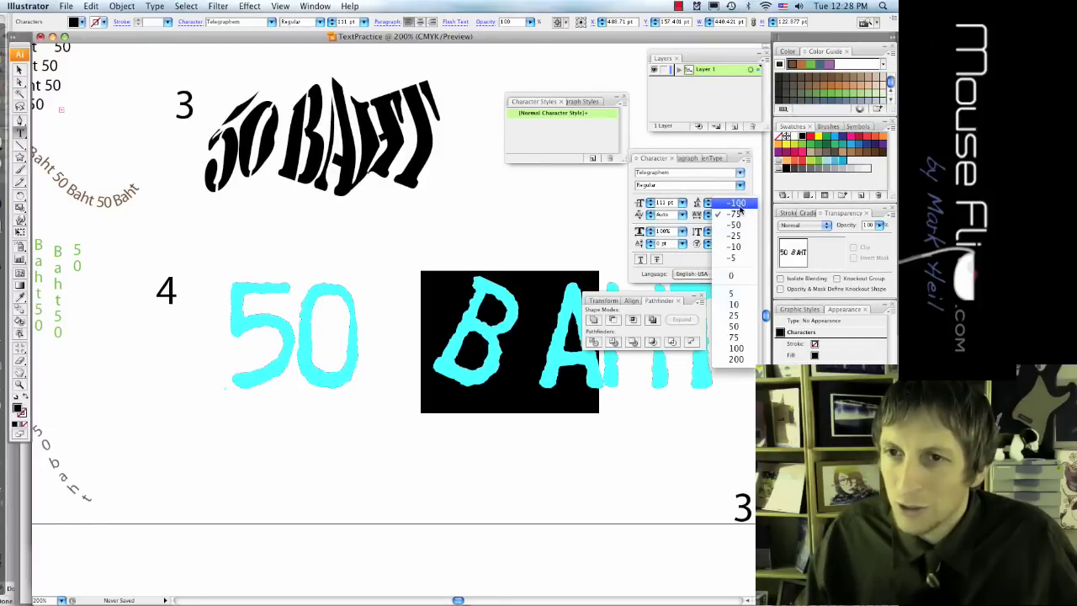
{"action": "left_click", "coordinate": [739, 207]}
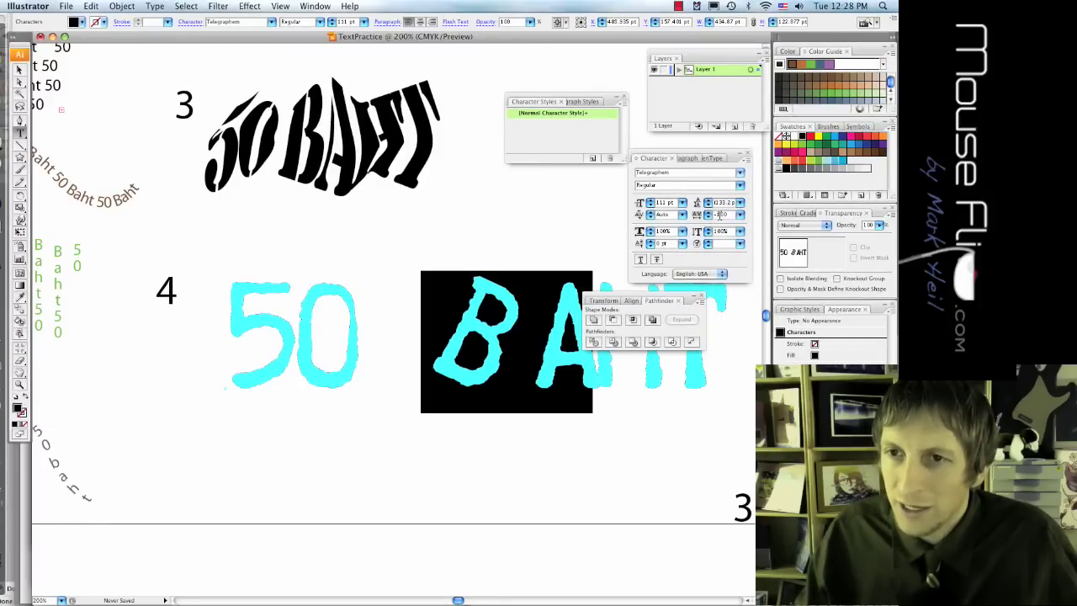
Step: Try much tighter tracking on the letters B and A, first -500 and then -400
{"action": "type", "text": "5"}
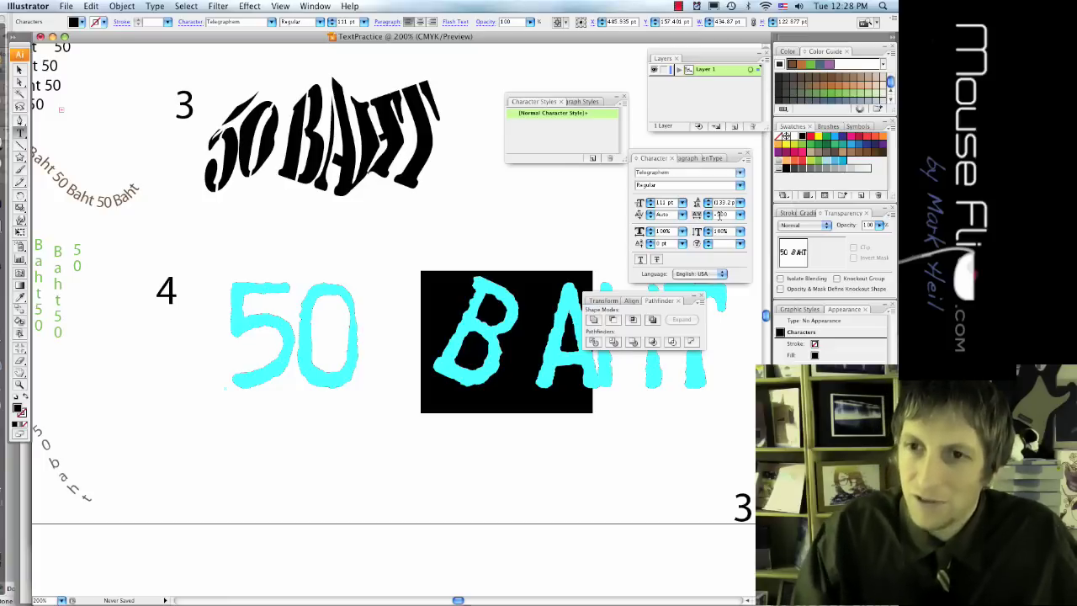
{"action": "key", "text": "Return"}
{"action": "type", "text": "-500"}
{"action": "key", "text": "Return"}
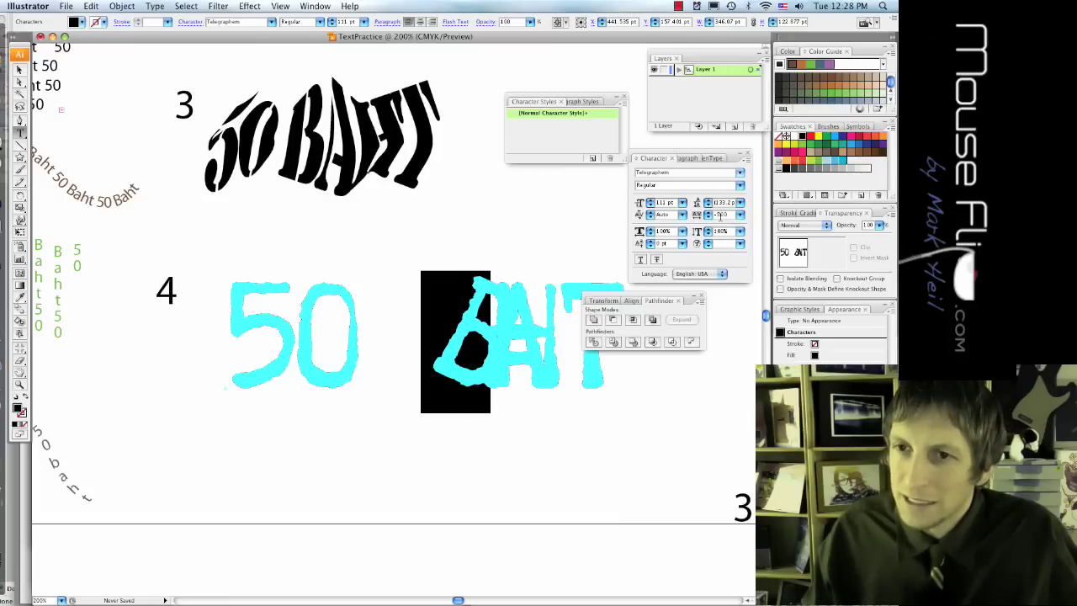
{"action": "key", "text": "BackSpace"}
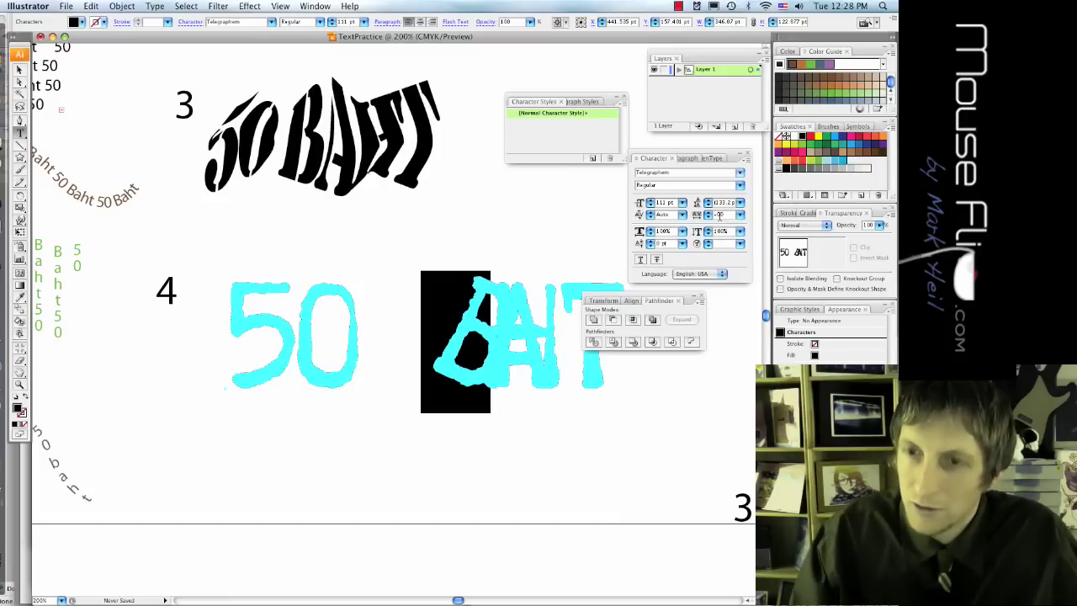
{"action": "key", "text": "Return"}
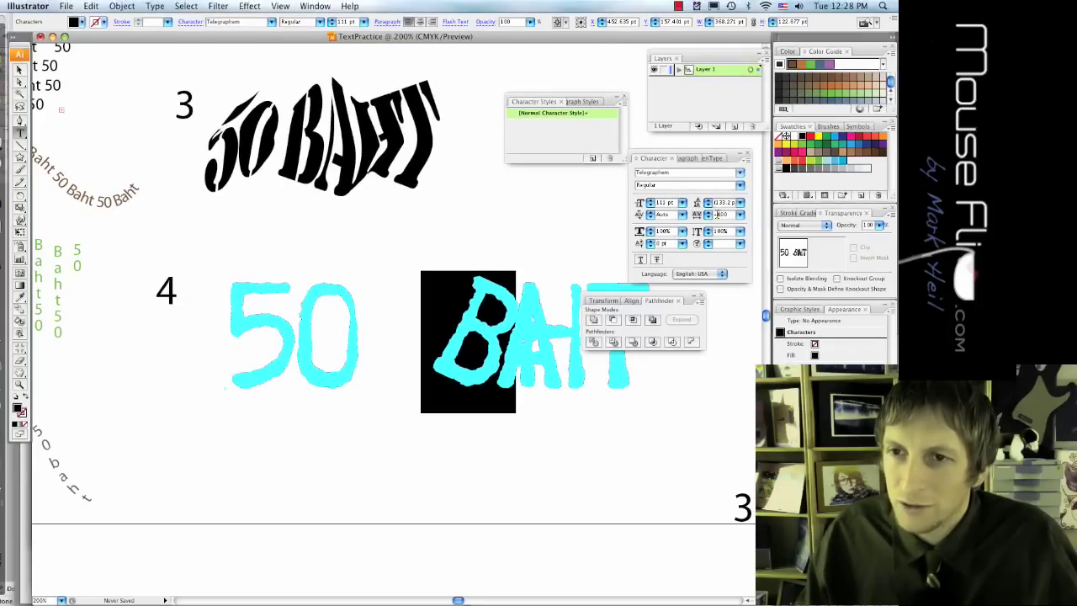
Step: Set the tracking of the letters B and A to -300
{"action": "left_click", "coordinate": [718, 214]}
{"action": "key", "text": "BackSpace"}
{"action": "type", "text": "3"}
{"action": "key", "text": "Return"}
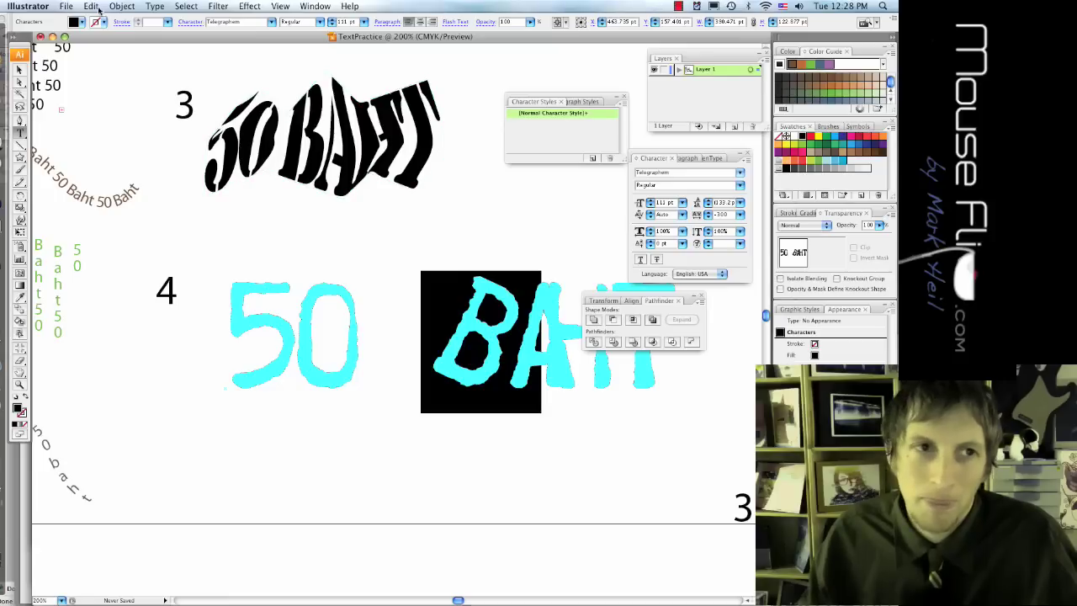
Step: Move the whole "50 BAHT" text object slightly left, closer to the number 4
{"action": "left_click", "coordinate": [20, 71]}
{"action": "left_click", "coordinate": [195, 183]}
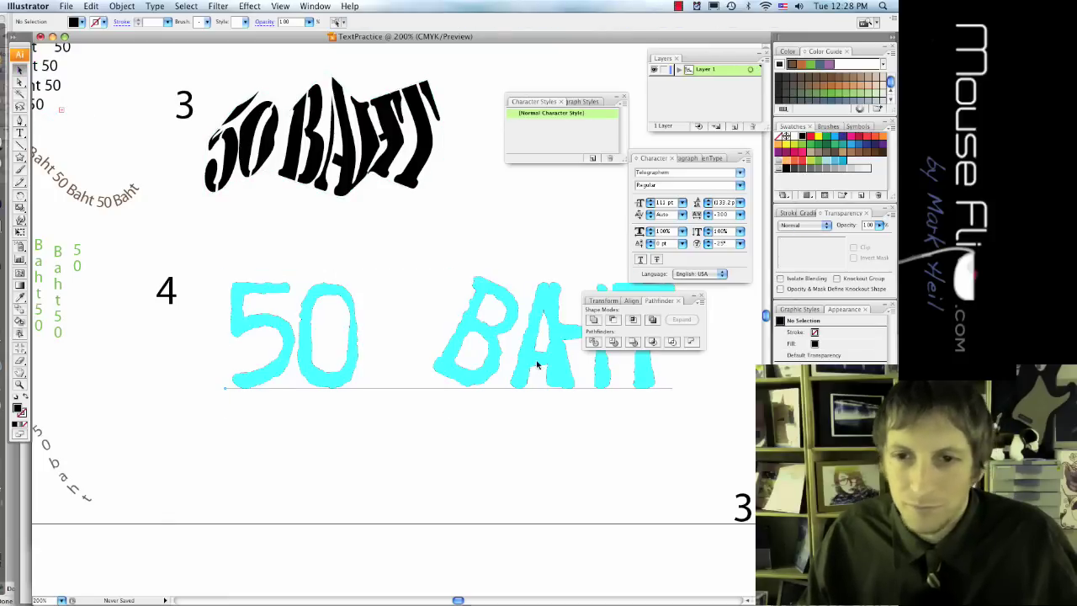
{"action": "left_click_drag", "start_coordinate": [537, 365], "coordinate": [523, 366]}
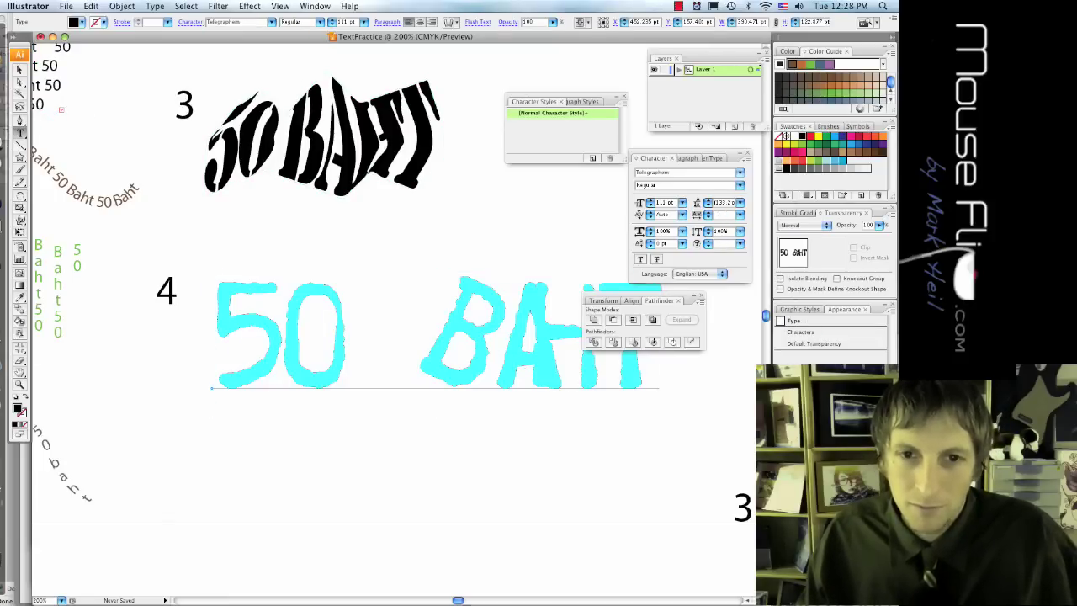
Step: Try tracking of -100 on the characters from 0 to B, then undo it
{"action": "left_click_drag", "start_coordinate": [345, 345], "coordinate": [405, 345]}
{"action": "left_click_drag", "start_coordinate": [284, 345], "coordinate": [478, 345]}
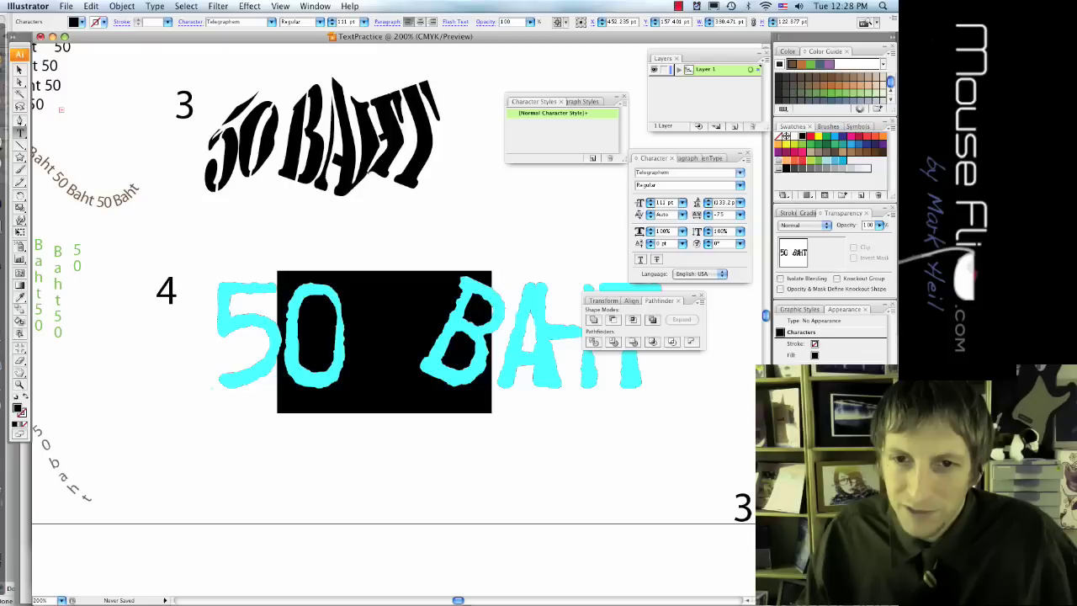
{"action": "left_click", "coordinate": [741, 217]}
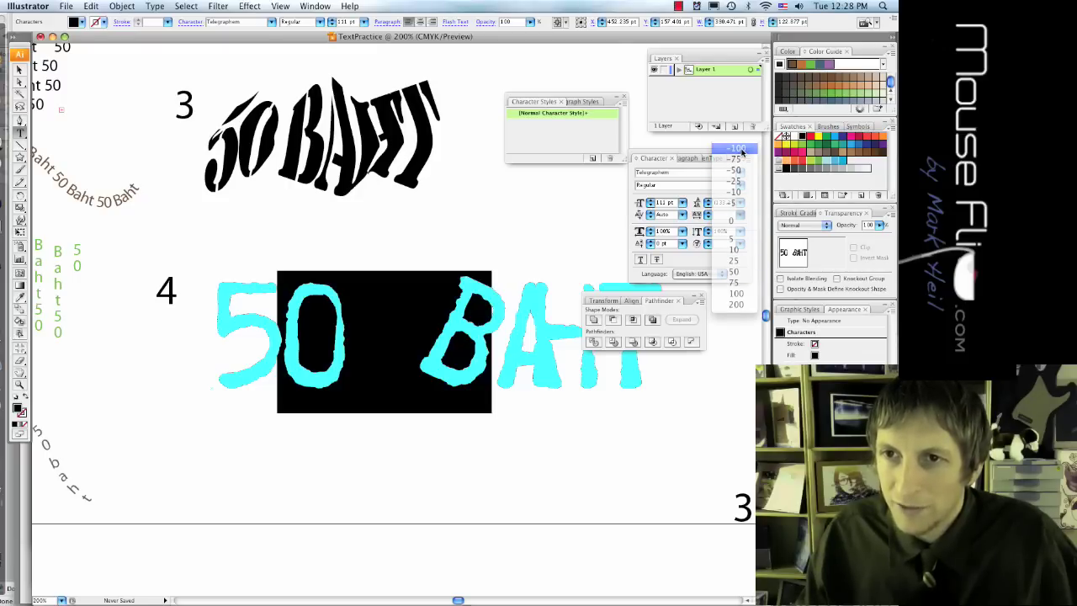
{"action": "left_click", "coordinate": [740, 149]}
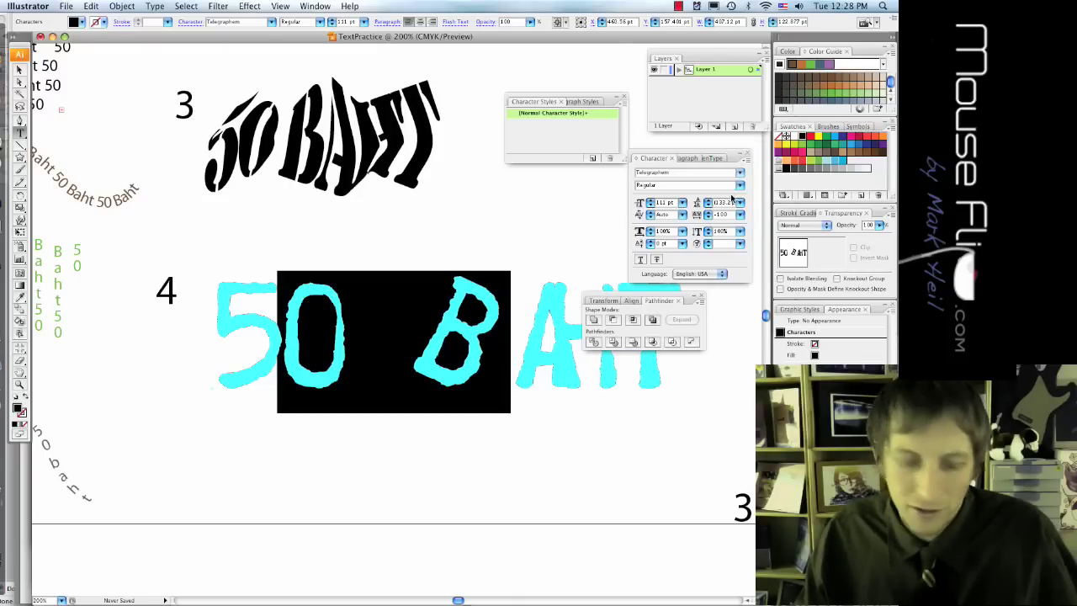
{"action": "key", "text": "super+z"}
Step: Delete the space between 50 and BAHT in the Telegraphem text
{"action": "key", "text": "Right"}
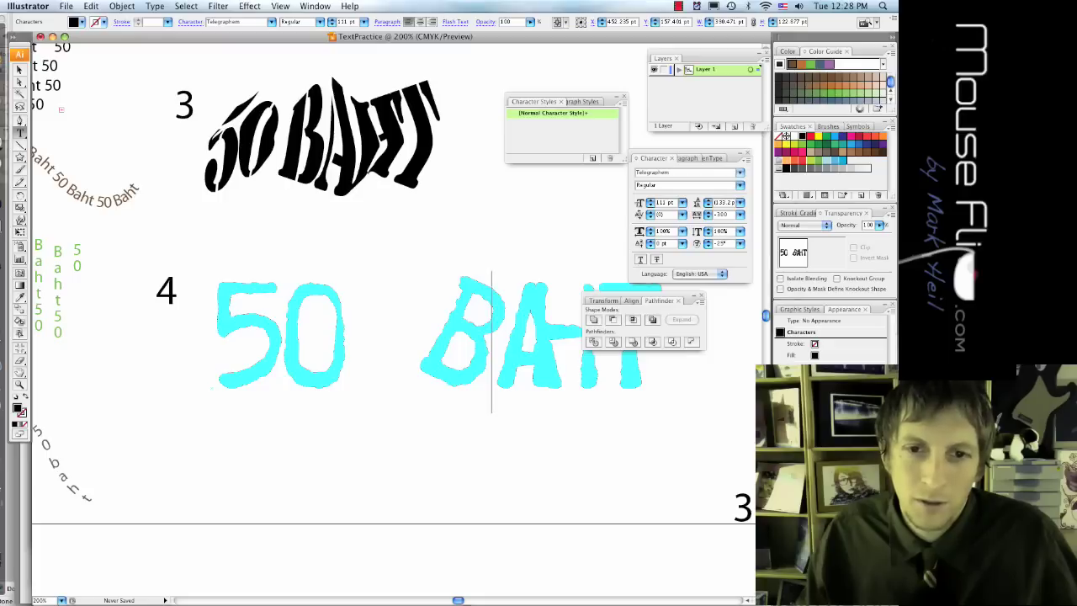
{"action": "key", "text": "Left"}
{"action": "key", "text": "BackSpace"}
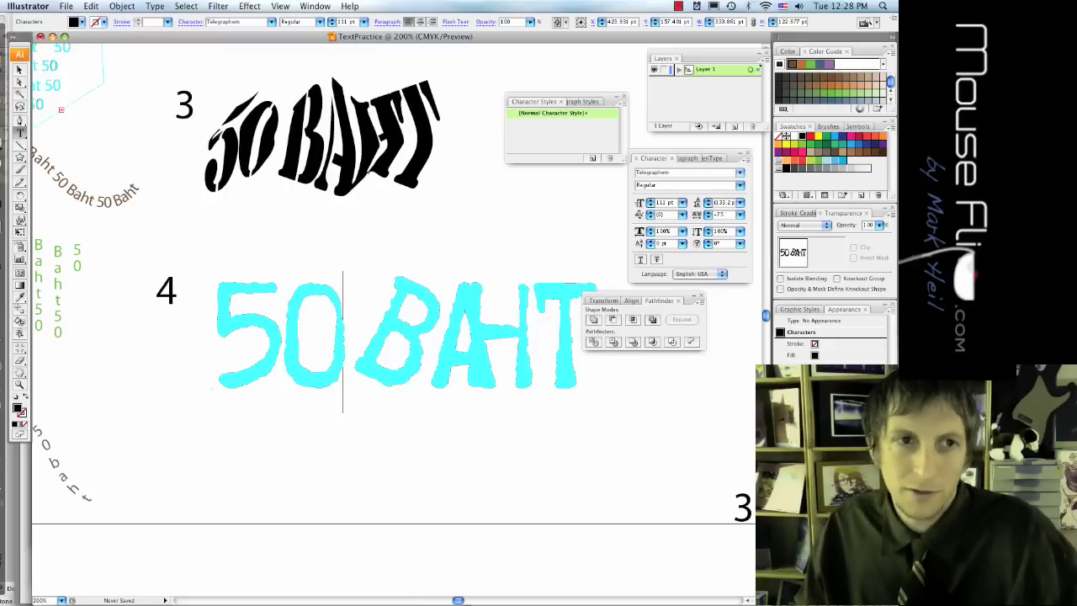
Step: Move the spare number 2 to the upper part of the artboard's empty right side and change it to 5
{"action": "left_click", "coordinate": [20, 69]}
{"action": "left_click", "coordinate": [244, 455]}
{"action": "key", "text": "super+minus"}
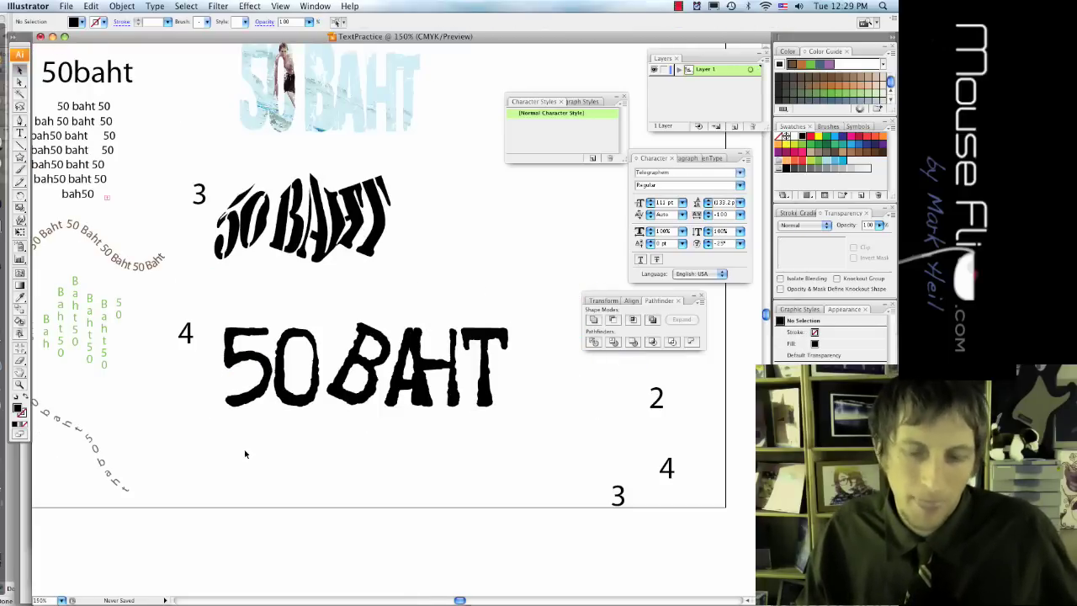
{"action": "key", "text": "super+minus"}
{"action": "scroll", "coordinate": [254, 452], "scroll_direction": "right", "scroll_amount": 5}
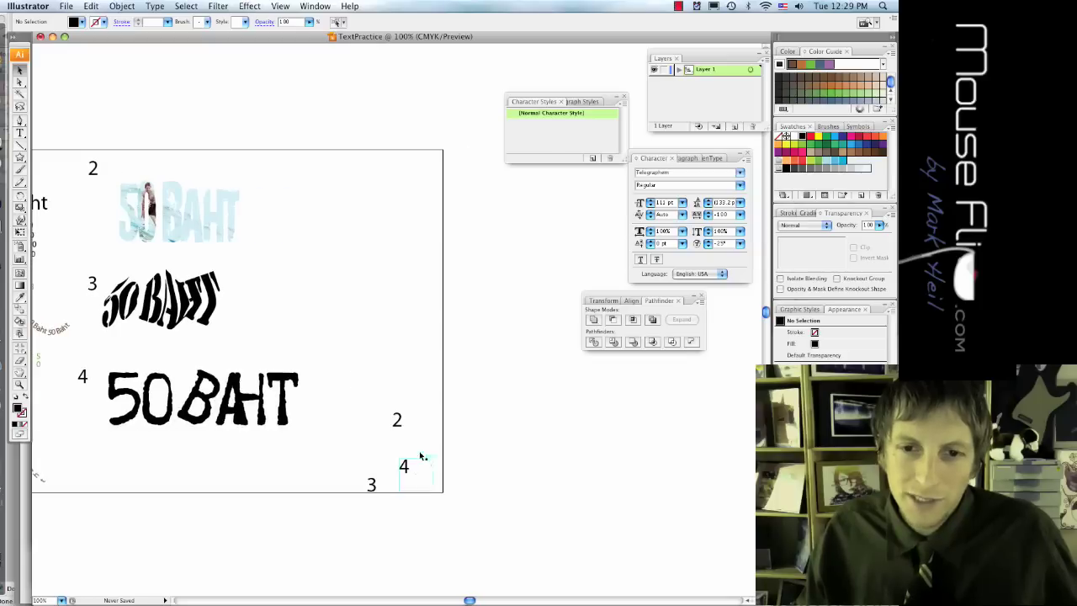
{"action": "left_click_drag", "start_coordinate": [401, 427], "coordinate": [323, 172]}
{"action": "double_click", "coordinate": [322, 173]}
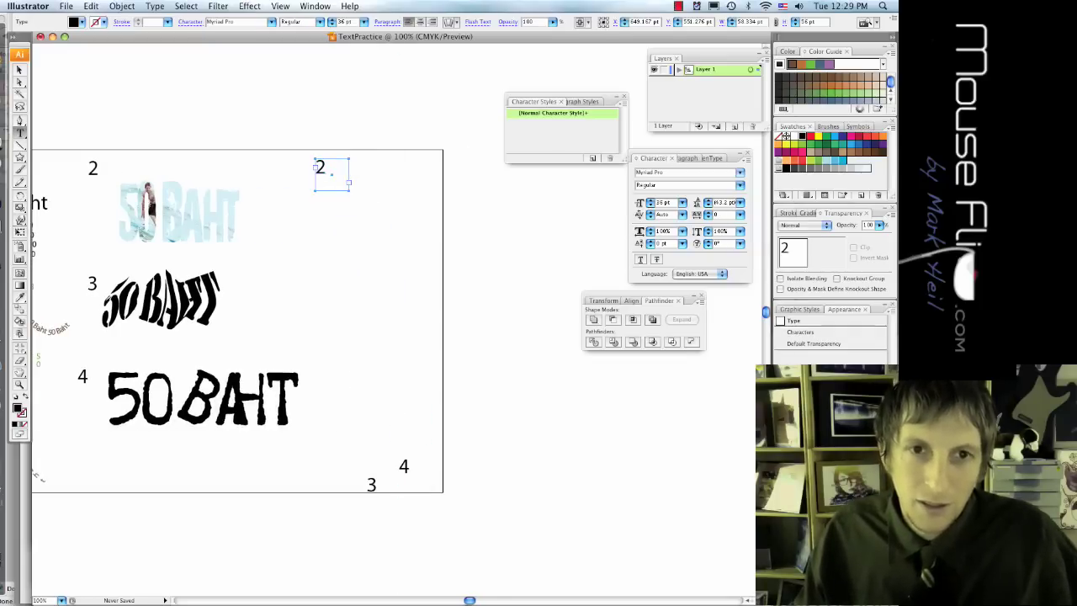
{"action": "left_click", "coordinate": [328, 175]}
{"action": "left_click", "coordinate": [327, 173]}
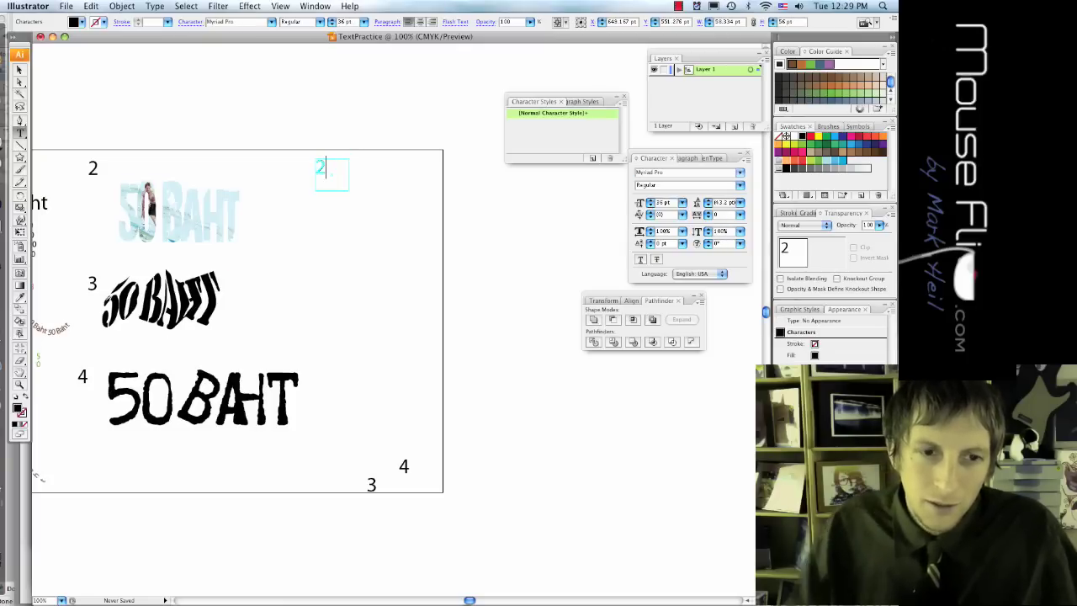
{"action": "type", "text": "5"}
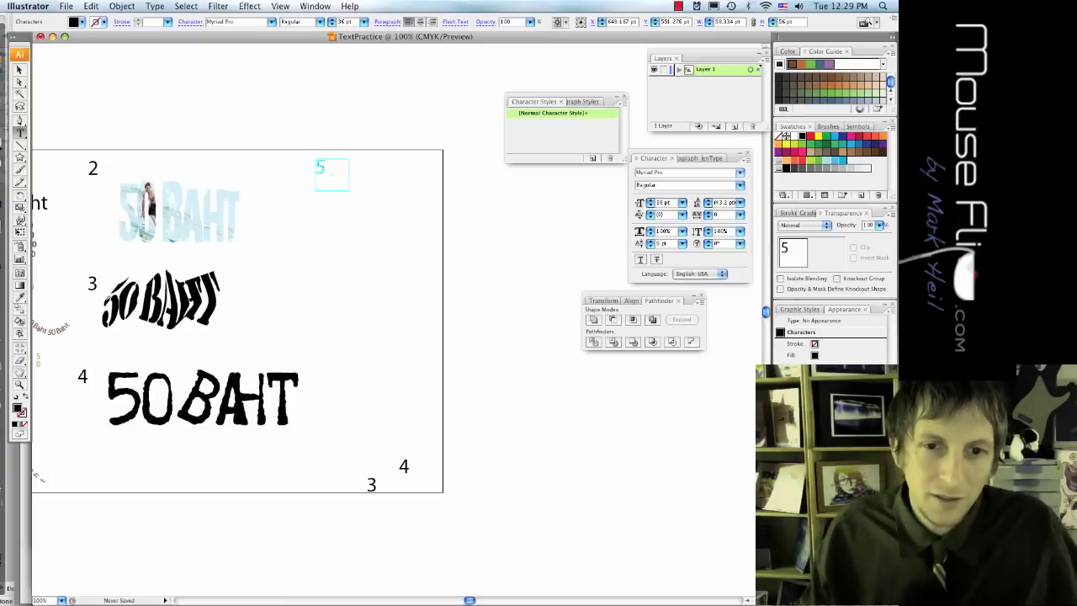
Step: Change the spare numbers 4 and 3 near the artboard's lower-right corner to 6
{"action": "left_click", "coordinate": [409, 468]}
{"action": "key", "text": "BackSpace"}
{"action": "type", "text": "6"}
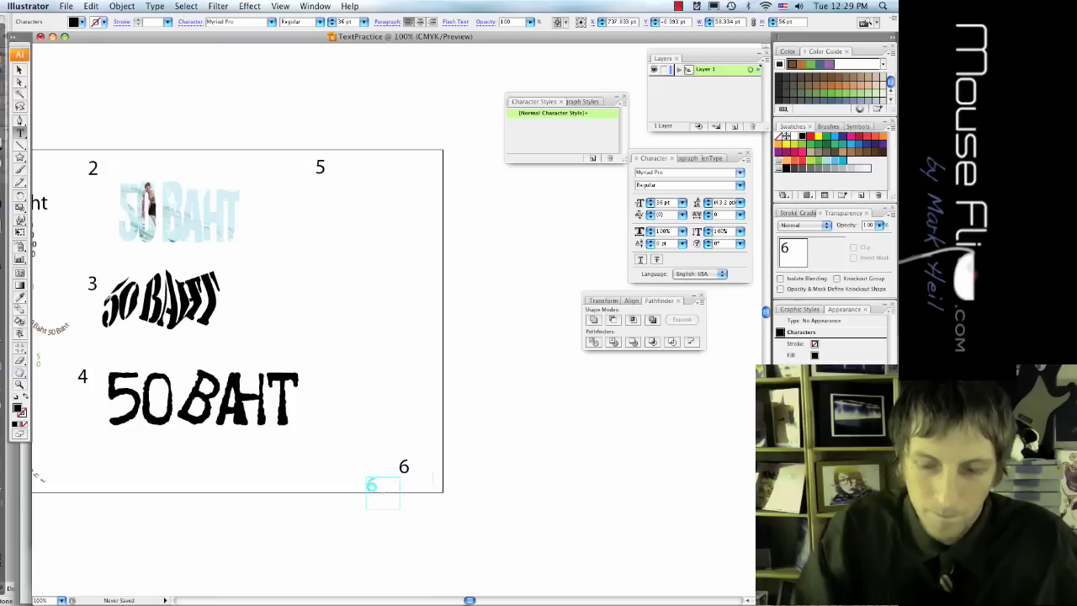
{"action": "left_click", "coordinate": [21, 71]}
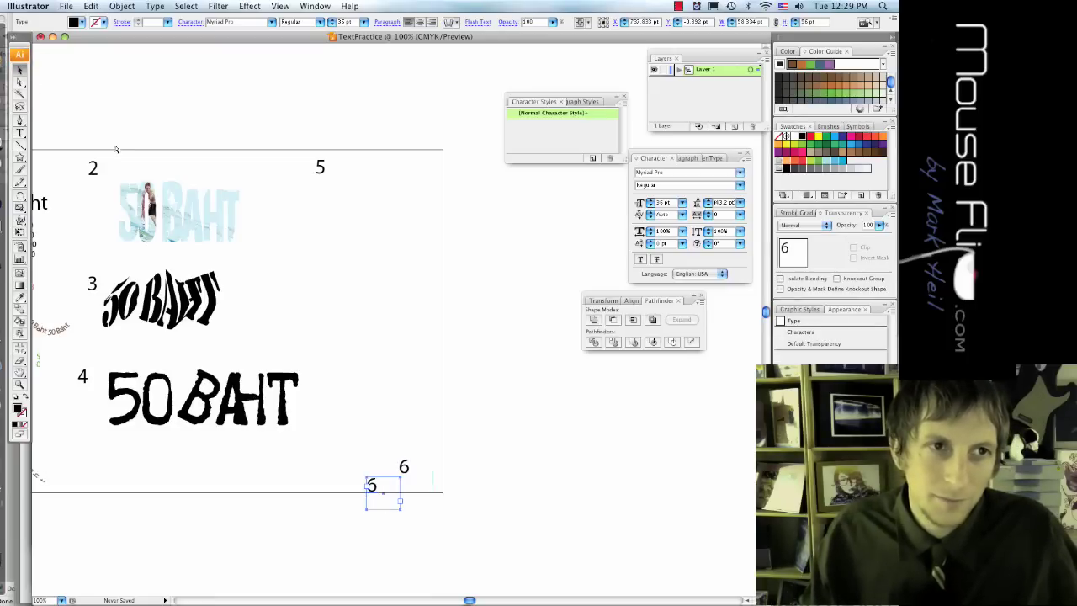
Step: Switch to the tutorial PDF in Preview, read on to the Part 5 instructions on outlining, ungrouping and modifying text, and return to Illustrator
{"action": "key", "text": "super+Tab"}
{"action": "scroll", "coordinate": [285, 300], "scroll_direction": "down", "scroll_amount": 5}
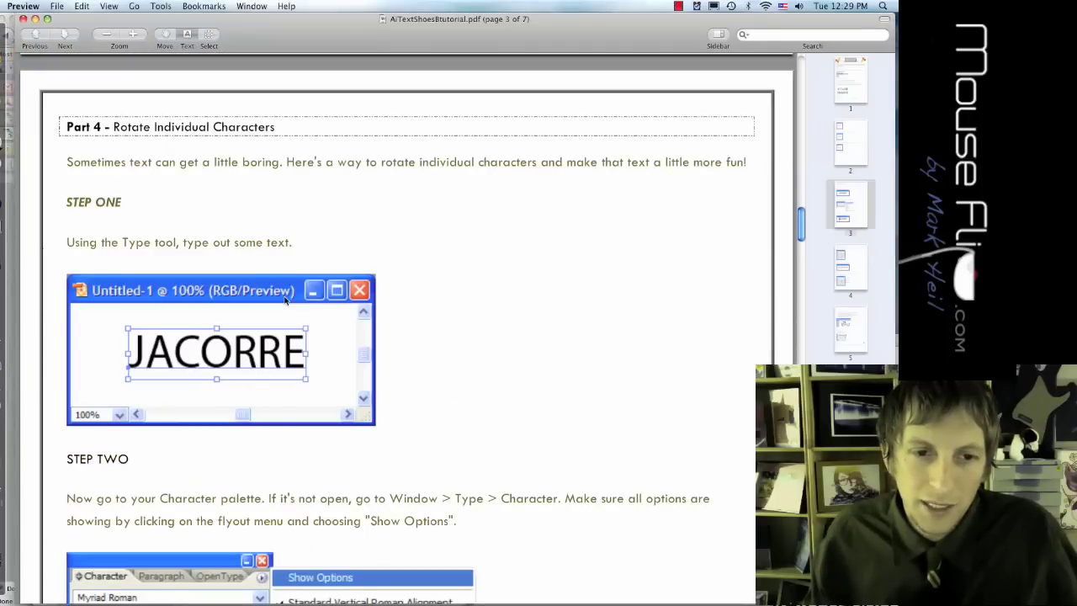
{"action": "scroll", "coordinate": [284, 301], "scroll_direction": "down", "scroll_amount": 5}
{"action": "scroll", "coordinate": [284, 301], "scroll_direction": "down", "scroll_amount": 15}
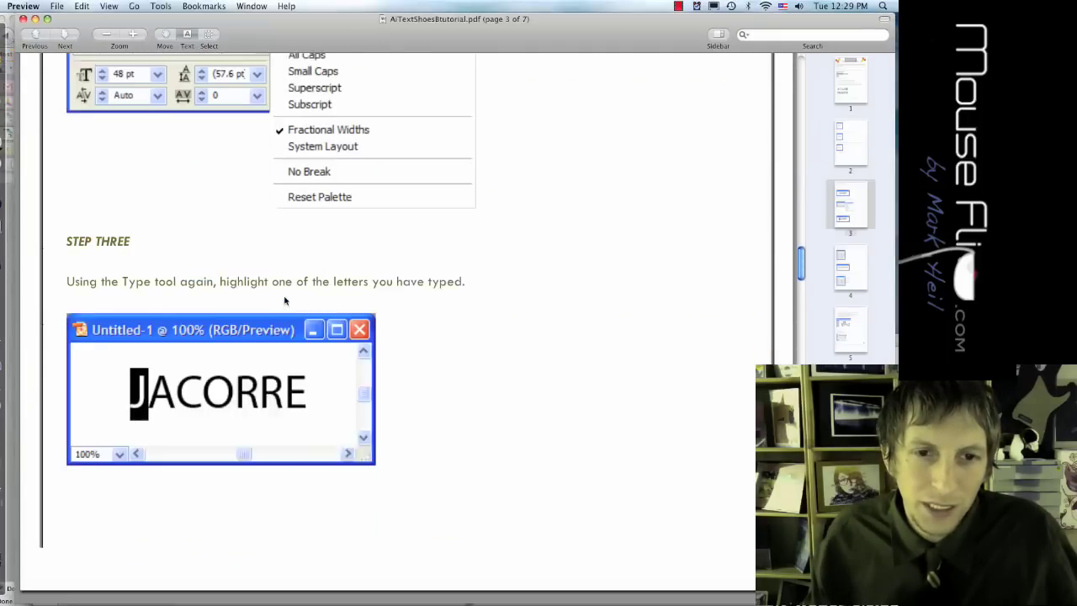
{"action": "scroll", "coordinate": [284, 301], "scroll_direction": "down", "scroll_amount": 10}
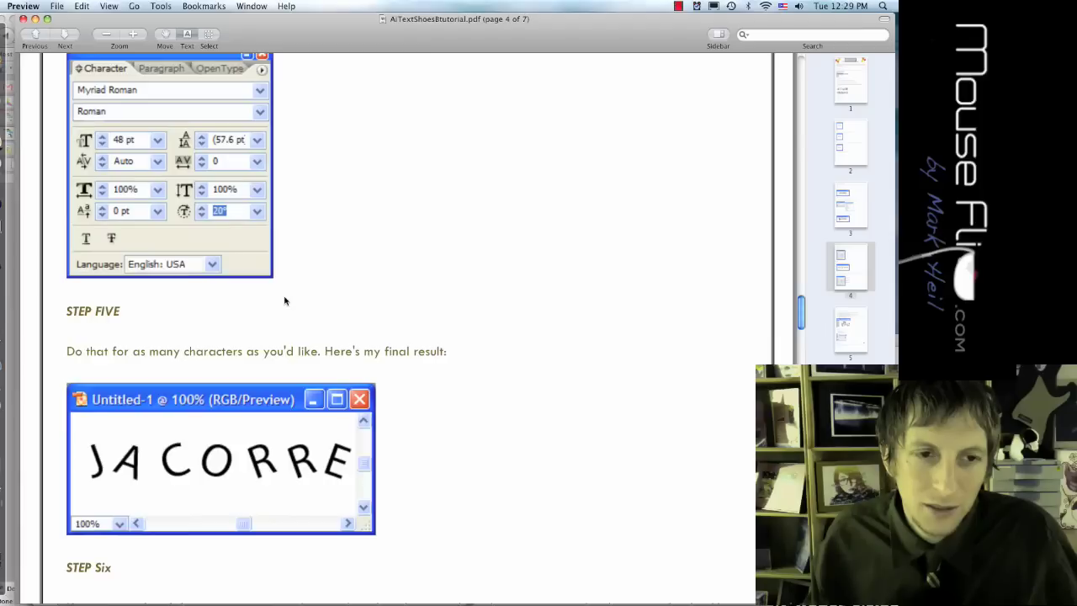
{"action": "scroll", "coordinate": [284, 301], "scroll_direction": "down", "scroll_amount": 10}
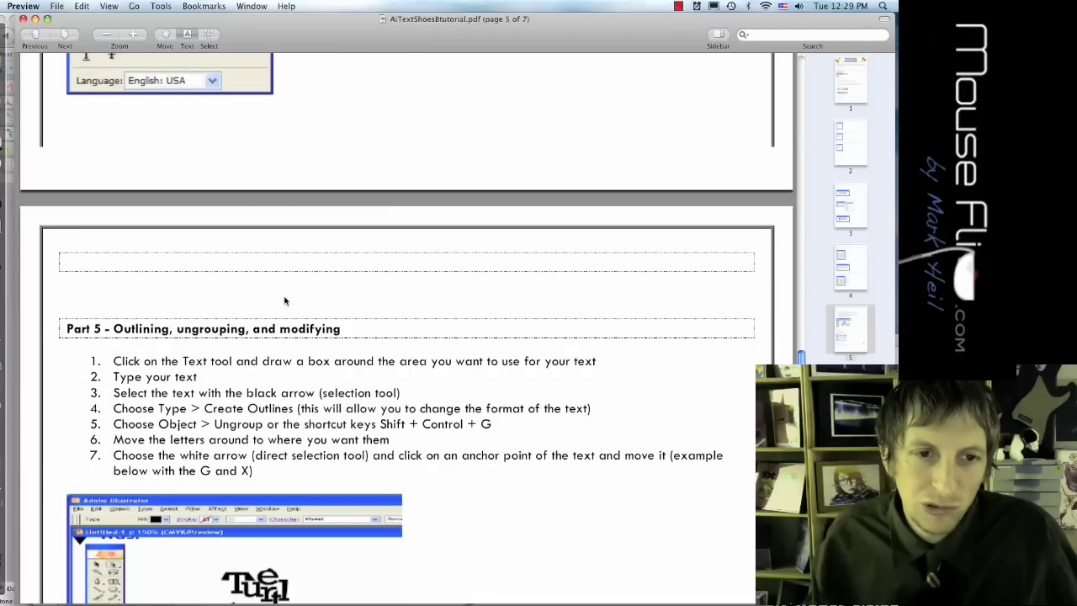
{"action": "key", "text": "super+Tab"}
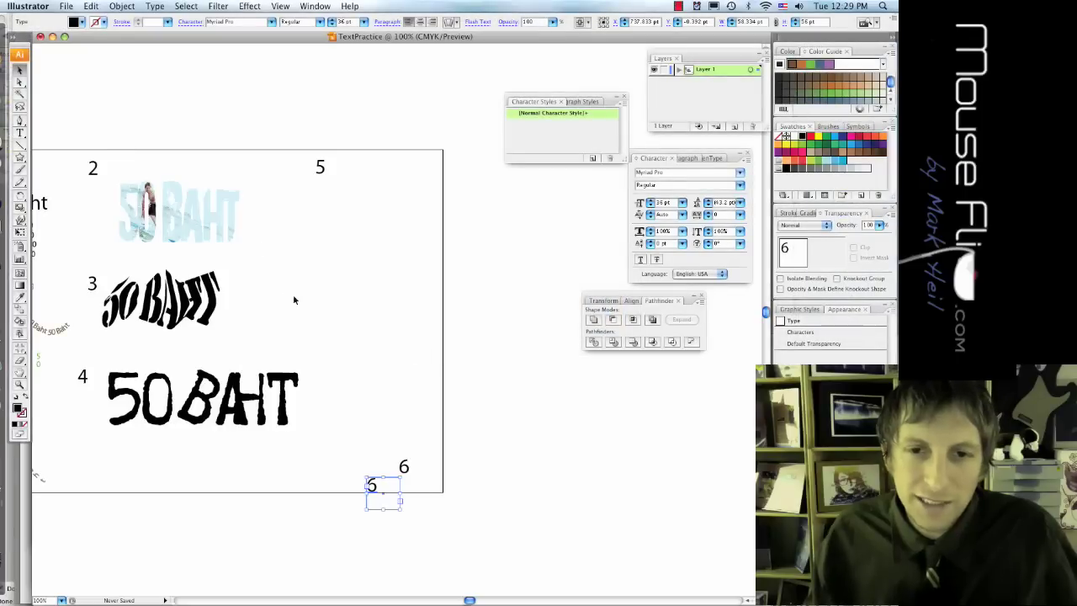
Step: Add a new "50 BAHT" point text beside the number 5 and select all of its characters
{"action": "key", "text": "t"}
{"action": "left_click", "coordinate": [311, 201]}
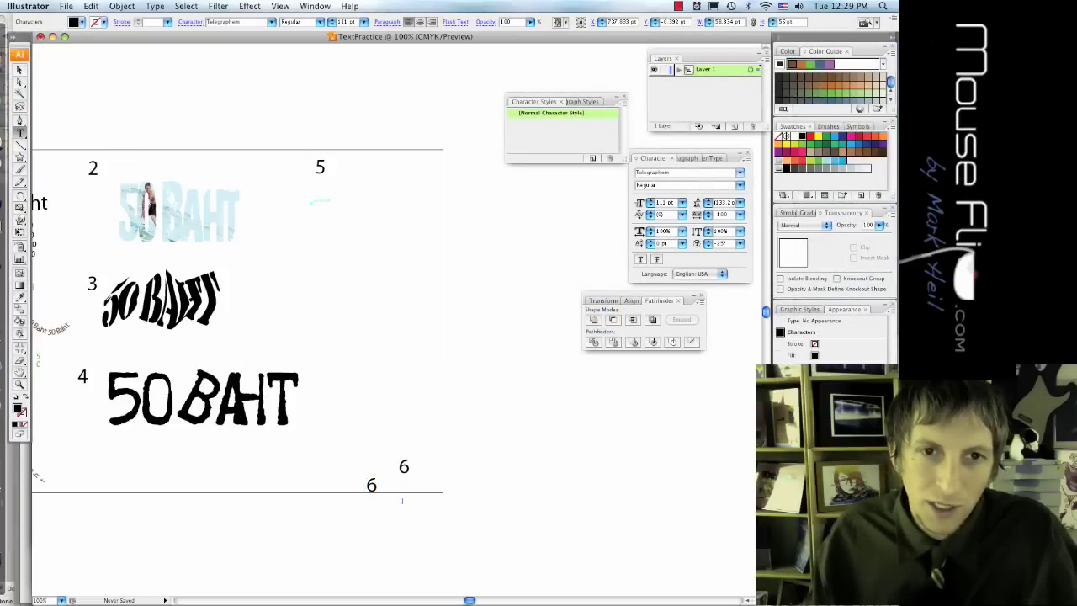
{"action": "type", "text": "50"}
{"action": "key", "text": "super+z"}
{"action": "key", "text": "super+z"}
{"action": "key", "text": "super+z"}
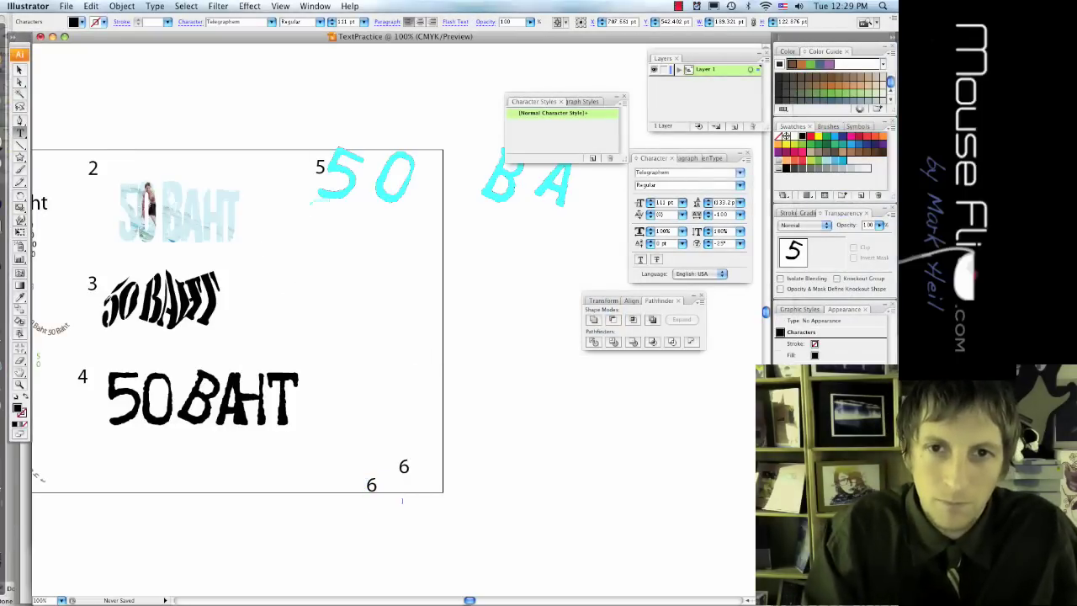
{"action": "key", "text": "super+z"}
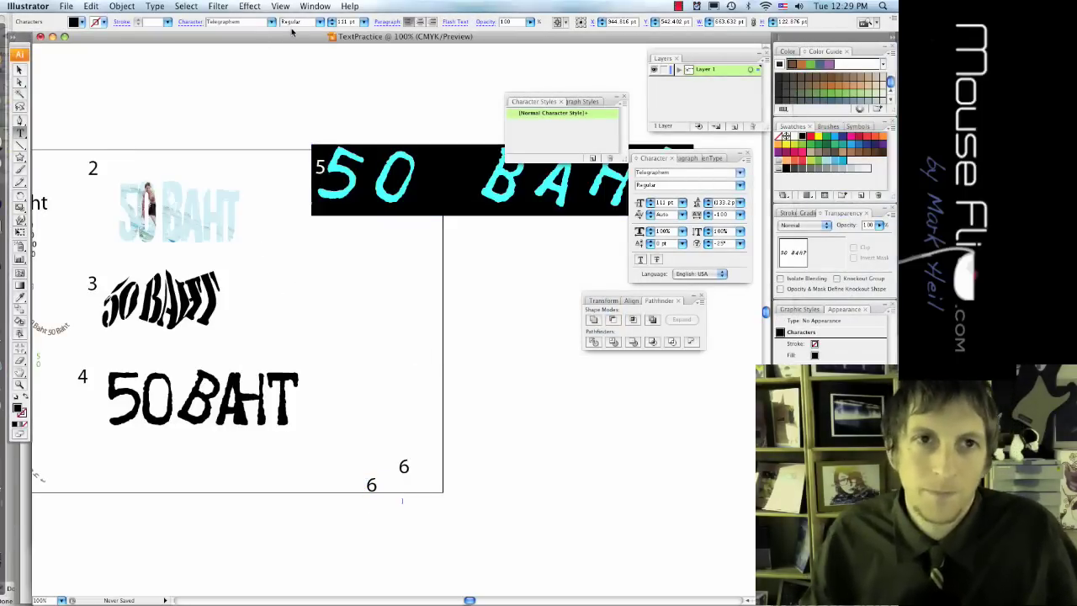
Step: Set the new text's font to the quiet scream and its character rotation to 0°
{"action": "left_click", "coordinate": [271, 23]}
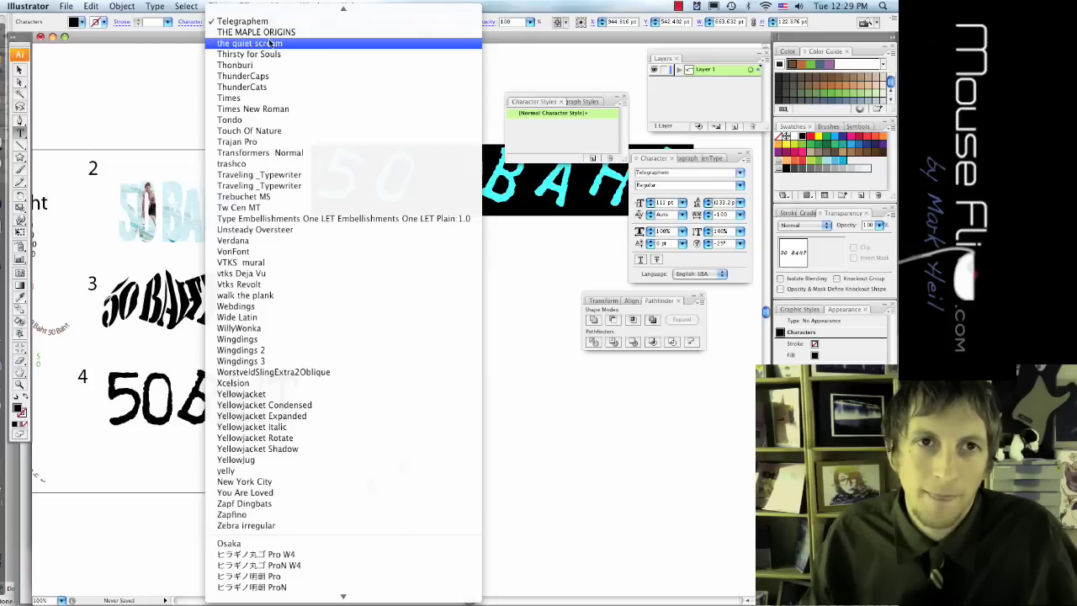
{"action": "left_click", "coordinate": [272, 42]}
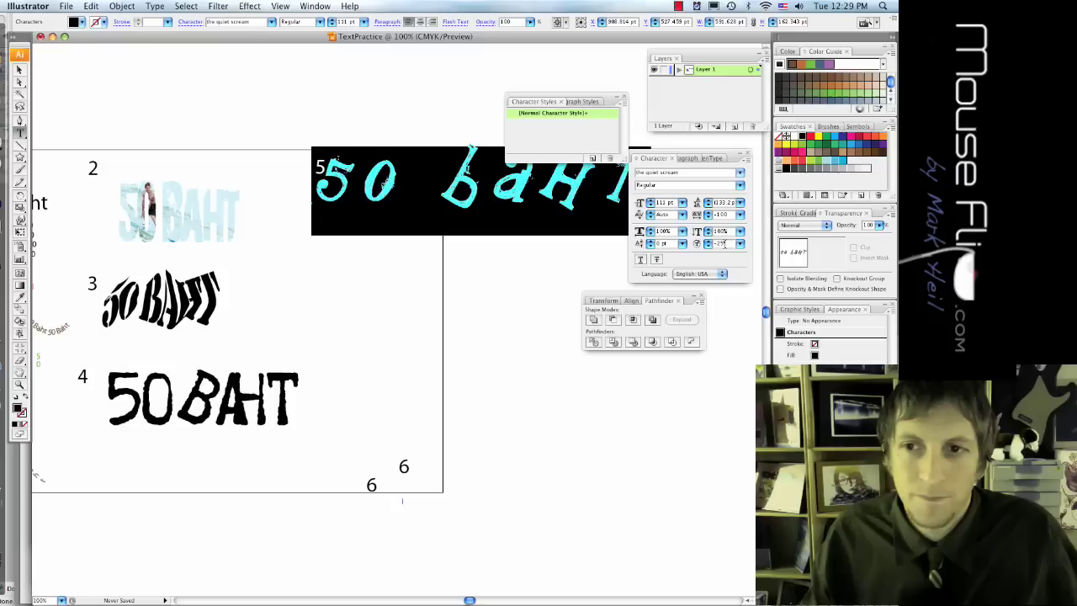
{"action": "type", "text": "0"}
{"action": "key", "text": "Return"}
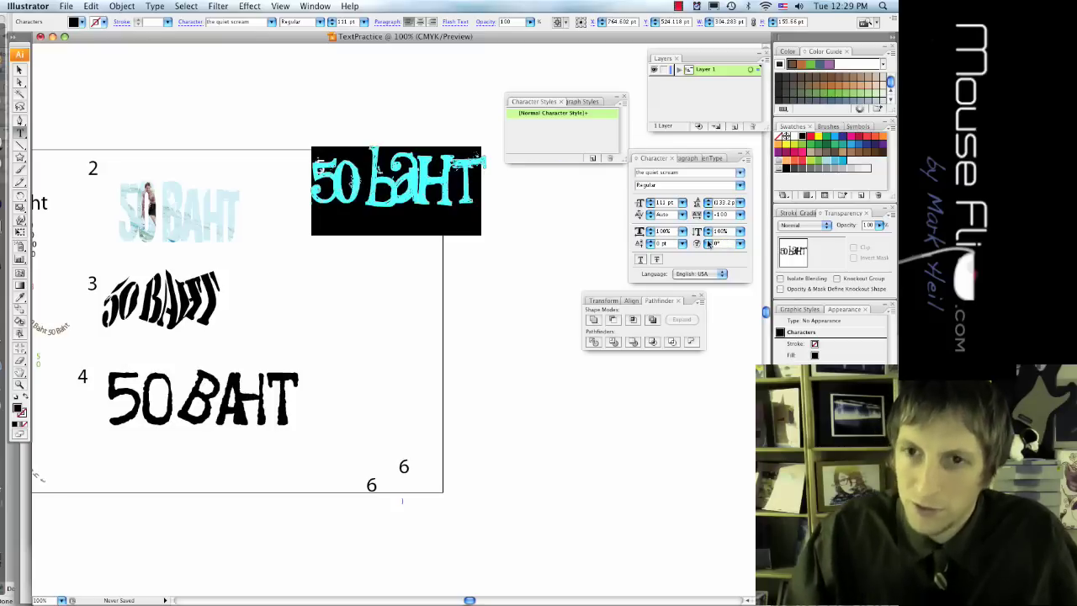
Step: Set the new text's tracking to -25 and move the text object just below the number 5
{"action": "left_click", "coordinate": [740, 215]}
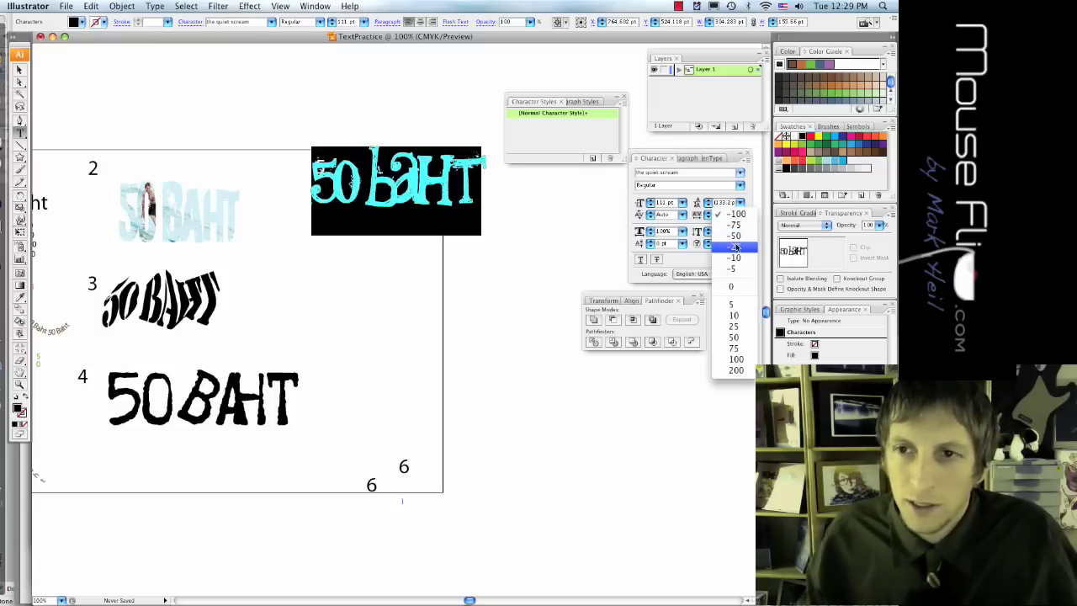
{"action": "left_click", "coordinate": [735, 247]}
{"action": "left_click", "coordinate": [19, 69]}
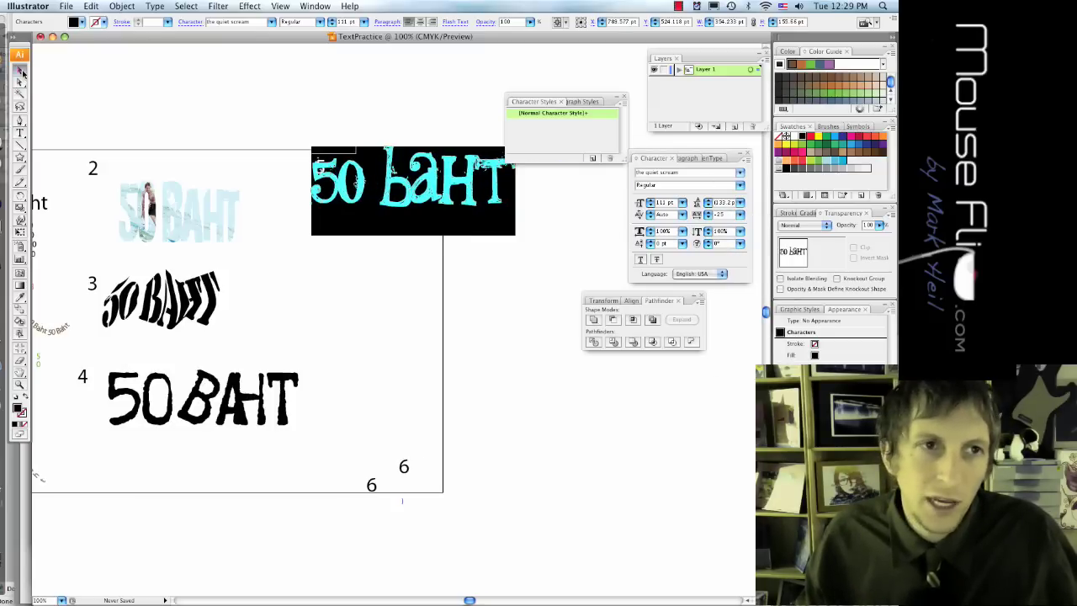
{"action": "left_click_drag", "start_coordinate": [413, 192], "coordinate": [402, 244]}
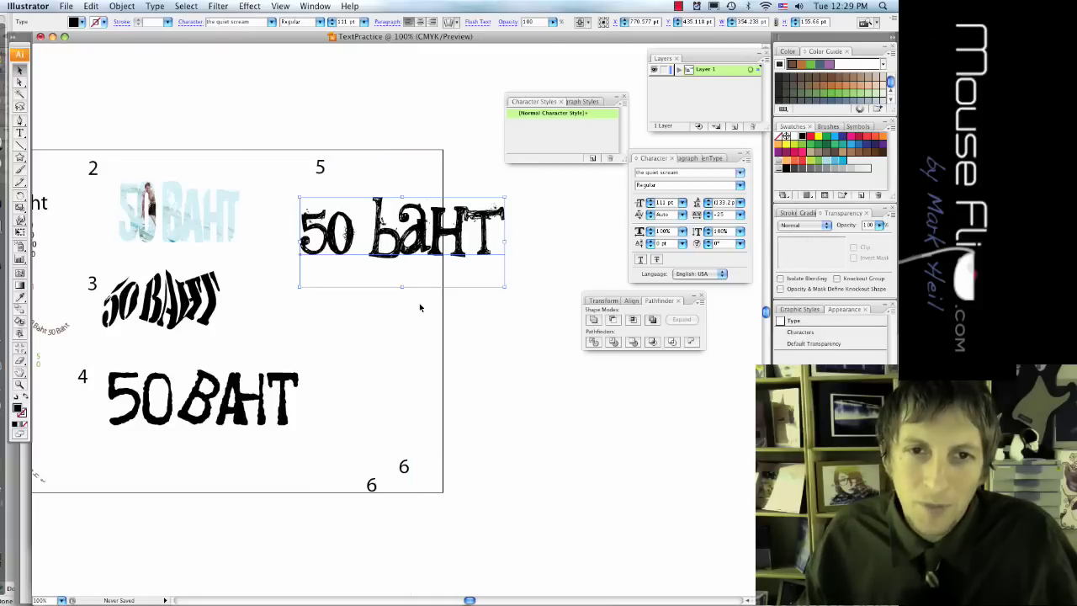
Step: Convert the "50 BAHT" text below the number 5 to outlines and deselect it
{"action": "left_click", "coordinate": [421, 306]}
{"action": "left_click", "coordinate": [409, 254]}
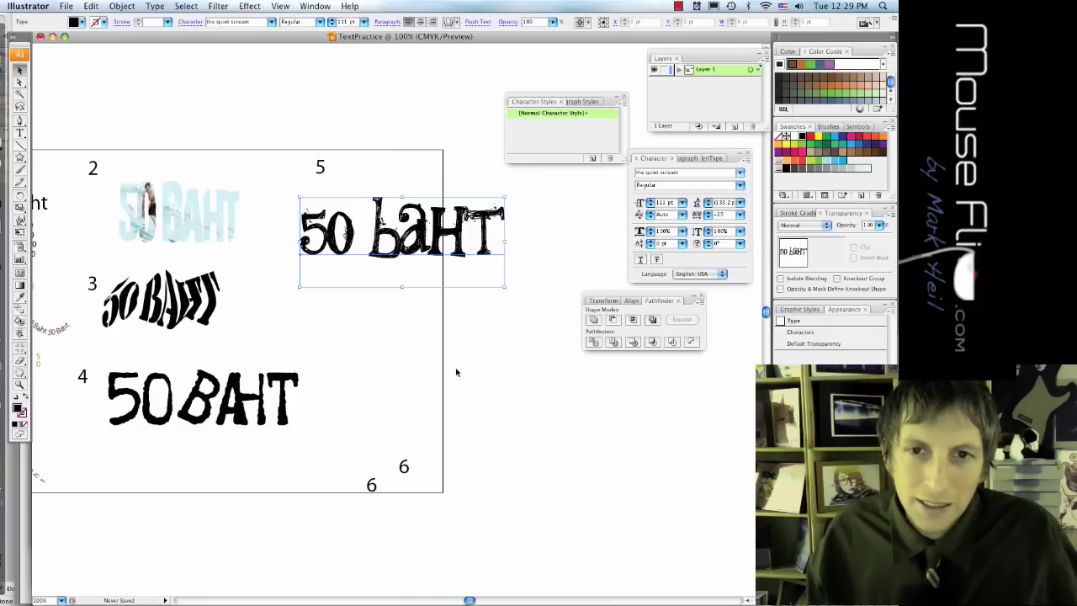
{"action": "left_click", "coordinate": [456, 367]}
{"action": "left_click", "coordinate": [424, 249]}
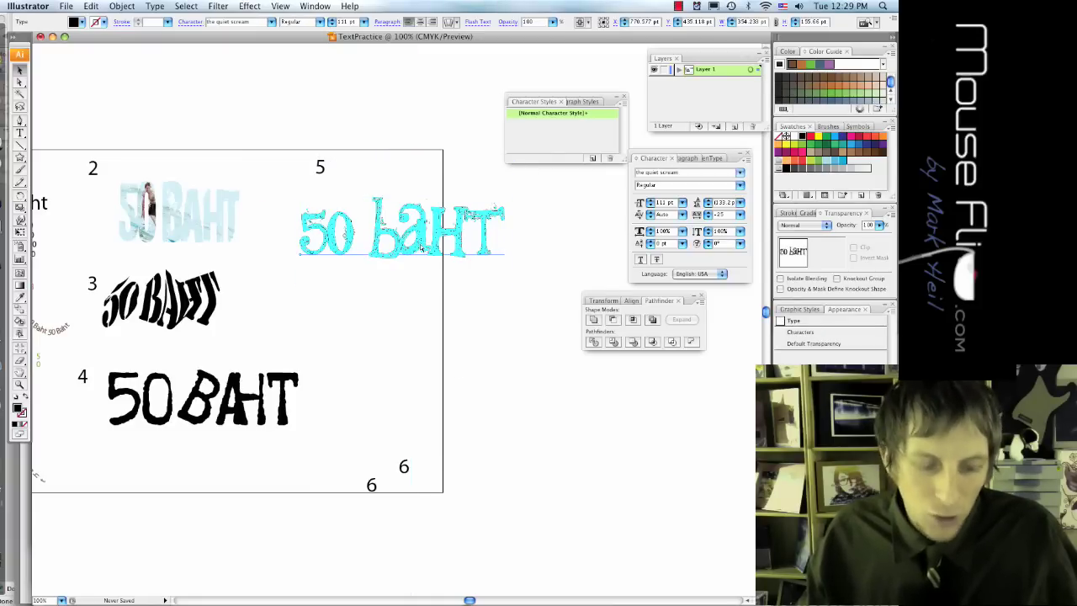
{"action": "left_click", "coordinate": [394, 305]}
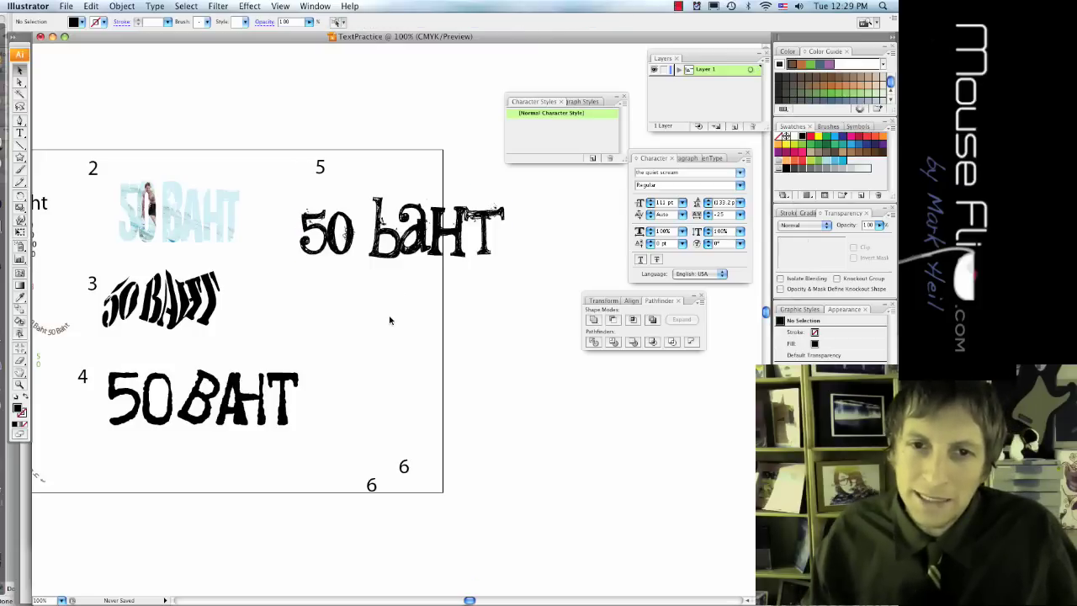
Step: Pull the bottom corner anchor points of the outlined letter b down and outward with Direct Selection to form a wide, solid base
{"action": "key", "text": "super+equal"}
{"action": "key", "text": "super+equal"}
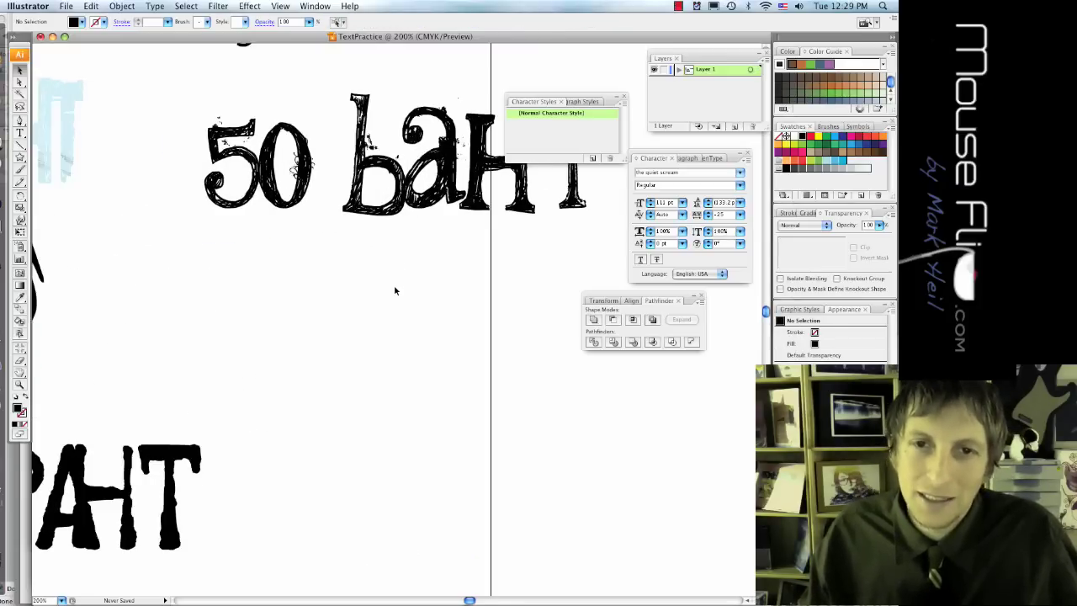
{"action": "scroll", "coordinate": [394, 271], "scroll_direction": "up", "scroll_amount": 5}
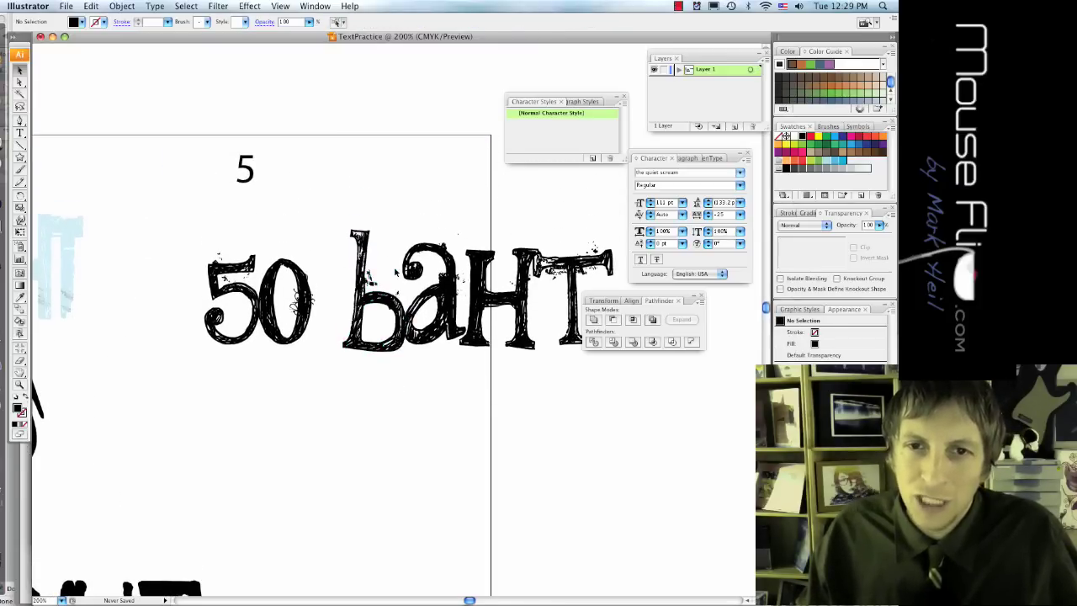
{"action": "key", "text": "super+equal"}
{"action": "left_click", "coordinate": [343, 353]}
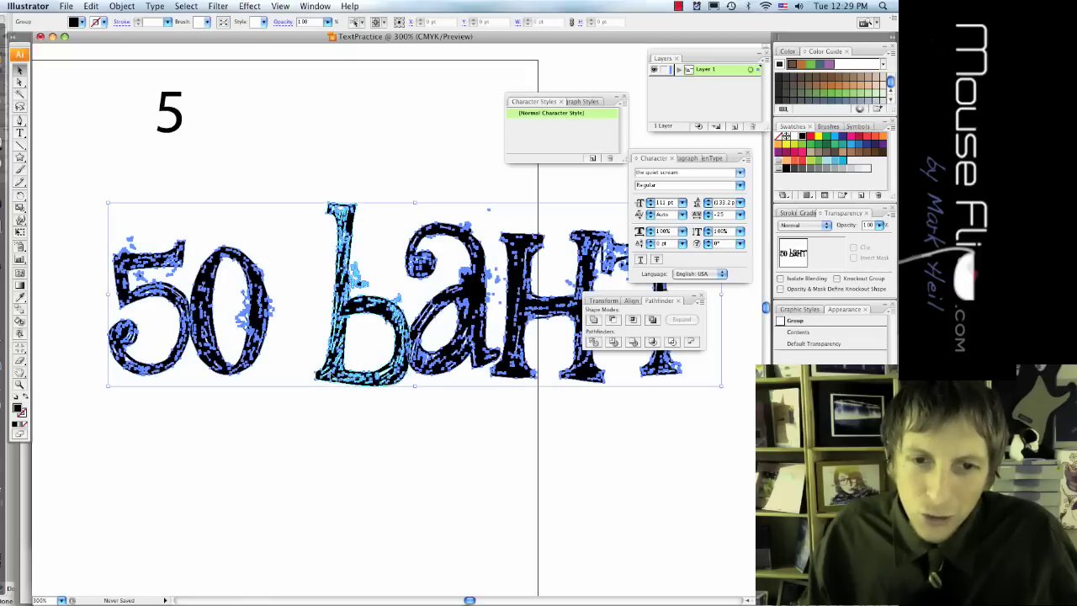
{"action": "left_click", "coordinate": [312, 395]}
{"action": "left_click", "coordinate": [319, 382]}
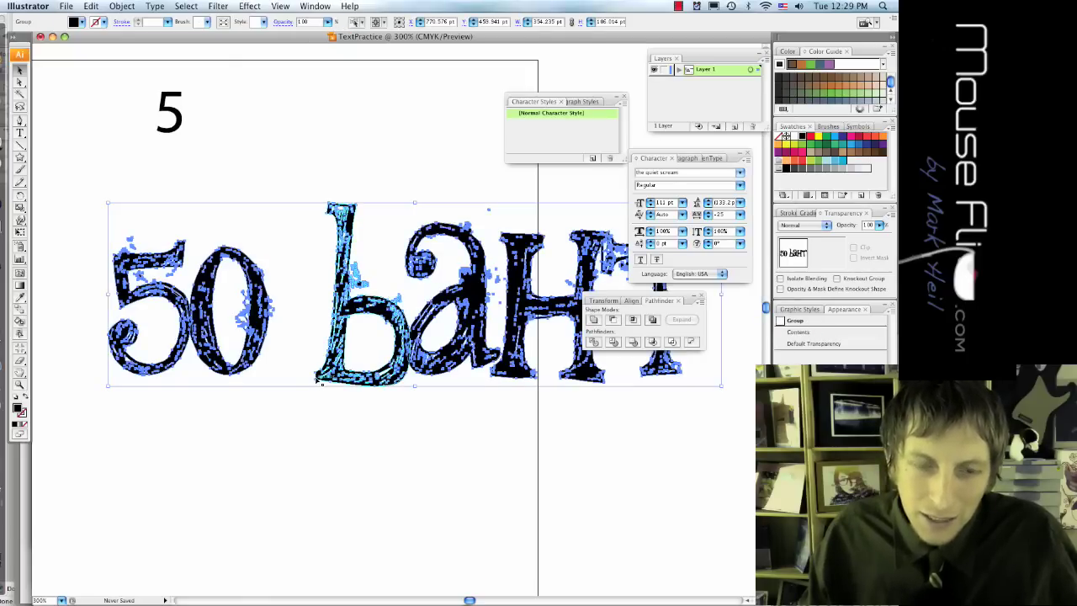
{"action": "key", "text": "a"}
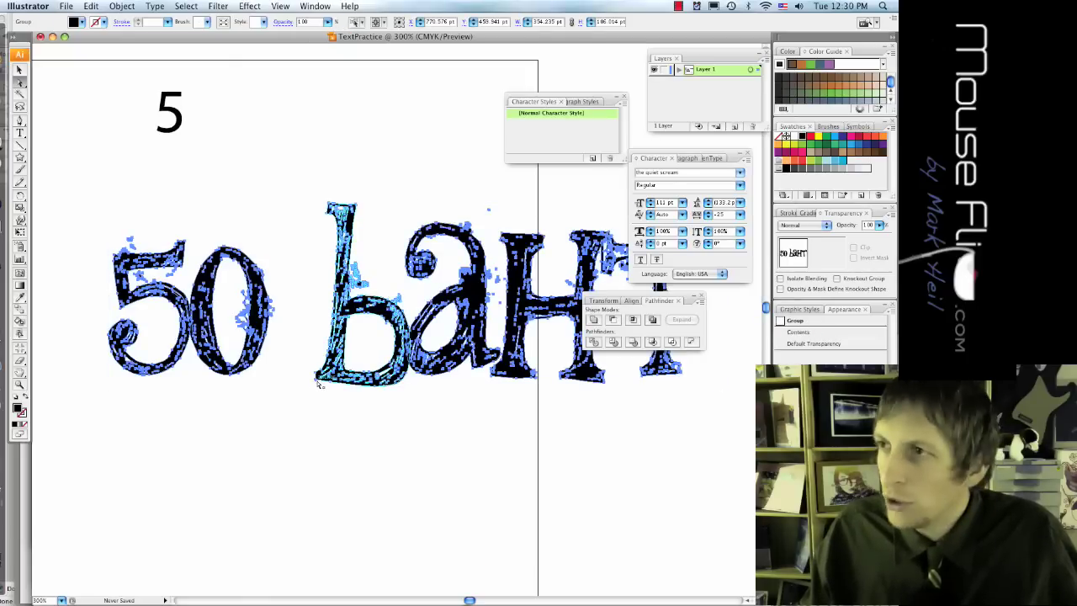
{"action": "left_click", "coordinate": [313, 387]}
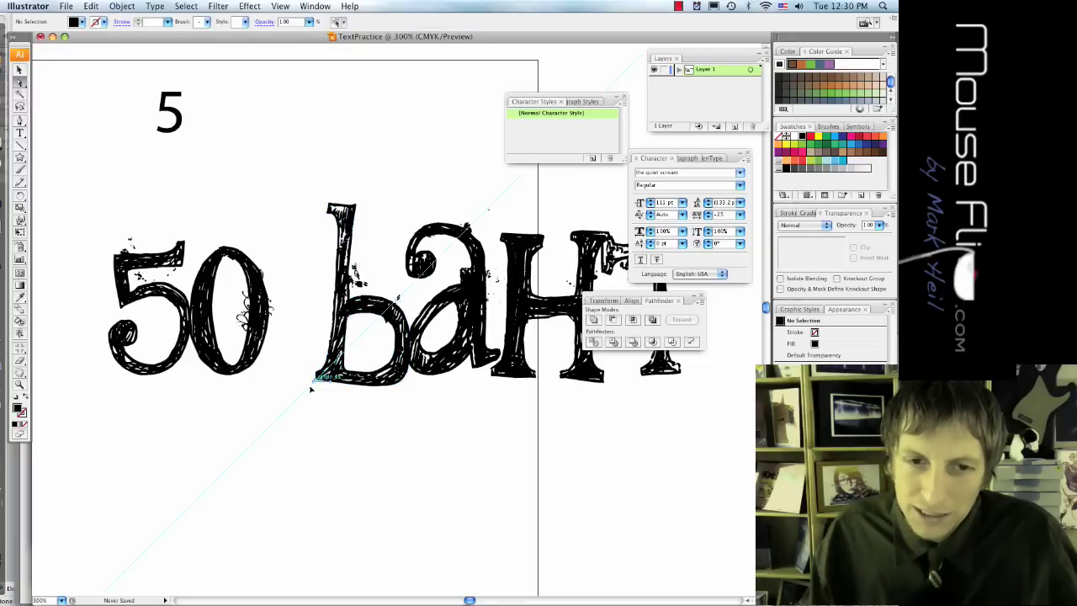
{"action": "left_click_drag", "start_coordinate": [311, 389], "coordinate": [366, 412]}
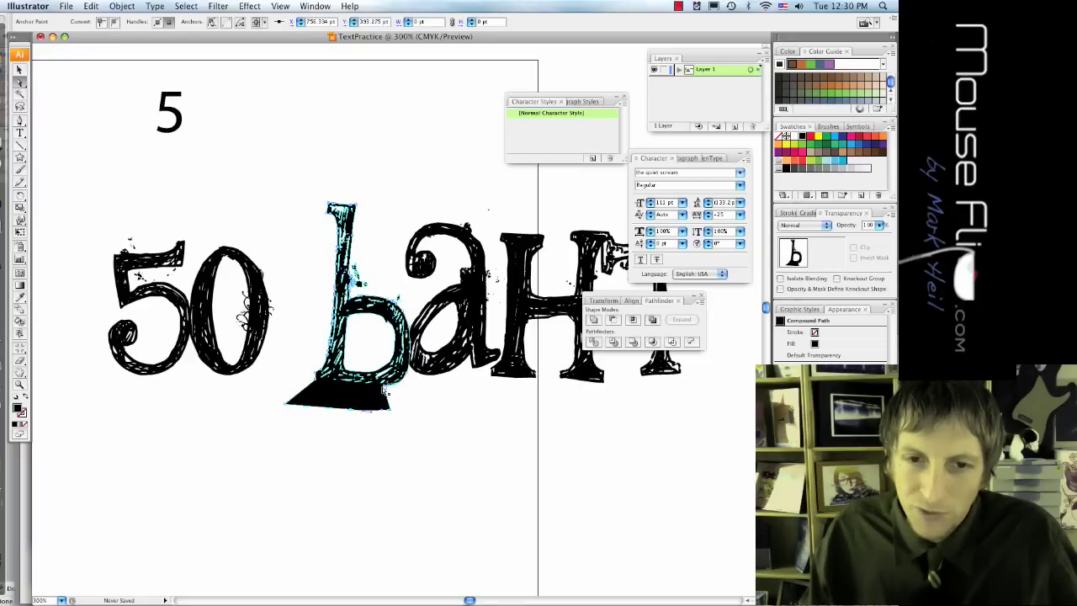
{"action": "left_click_drag", "start_coordinate": [412, 403], "coordinate": [414, 403]}
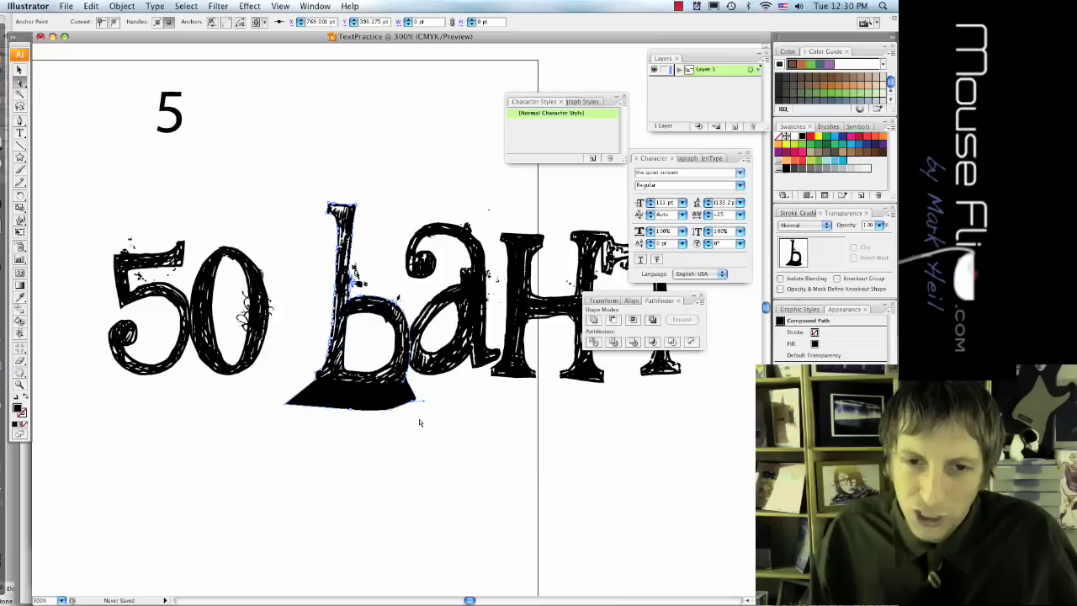
{"action": "left_click", "coordinate": [449, 434]}
Step: Pull the anchor points at the top of the letter b's stem outward and upward into a large left spike and a smaller right spike
{"action": "scroll", "coordinate": [405, 409], "scroll_direction": "right", "scroll_amount": 4}
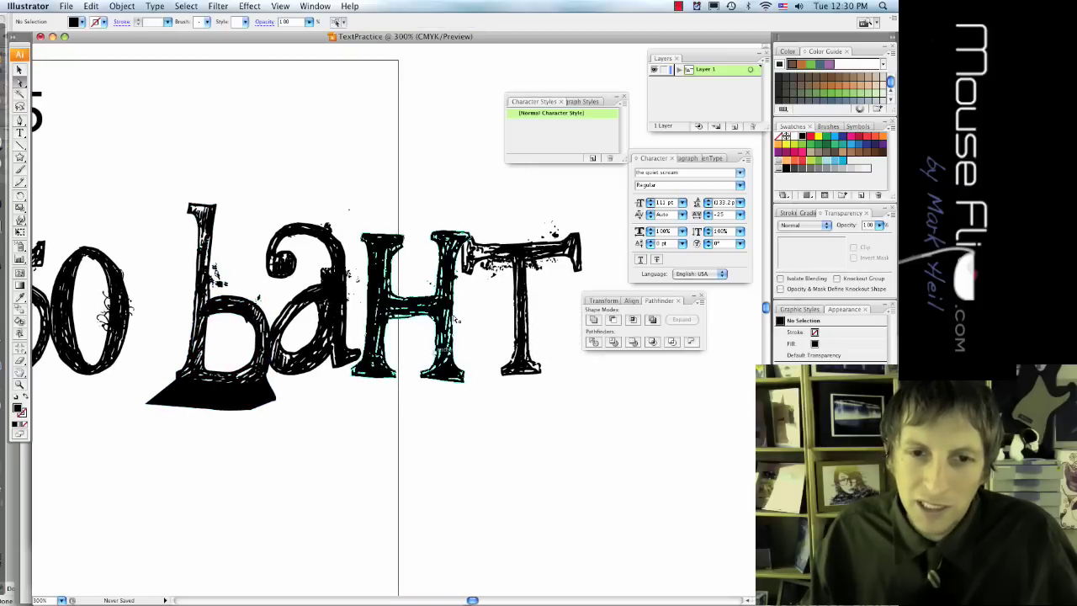
{"action": "left_click", "coordinate": [200, 208]}
{"action": "left_click_drag", "start_coordinate": [192, 206], "coordinate": [185, 170]}
{"action": "left_click_drag", "start_coordinate": [188, 212], "coordinate": [137, 222]}
{"action": "left_click_drag", "start_coordinate": [185, 172], "coordinate": [158, 153]}
{"action": "left_click_drag", "start_coordinate": [216, 207], "coordinate": [246, 177]}
{"action": "left_click", "coordinate": [250, 202]}
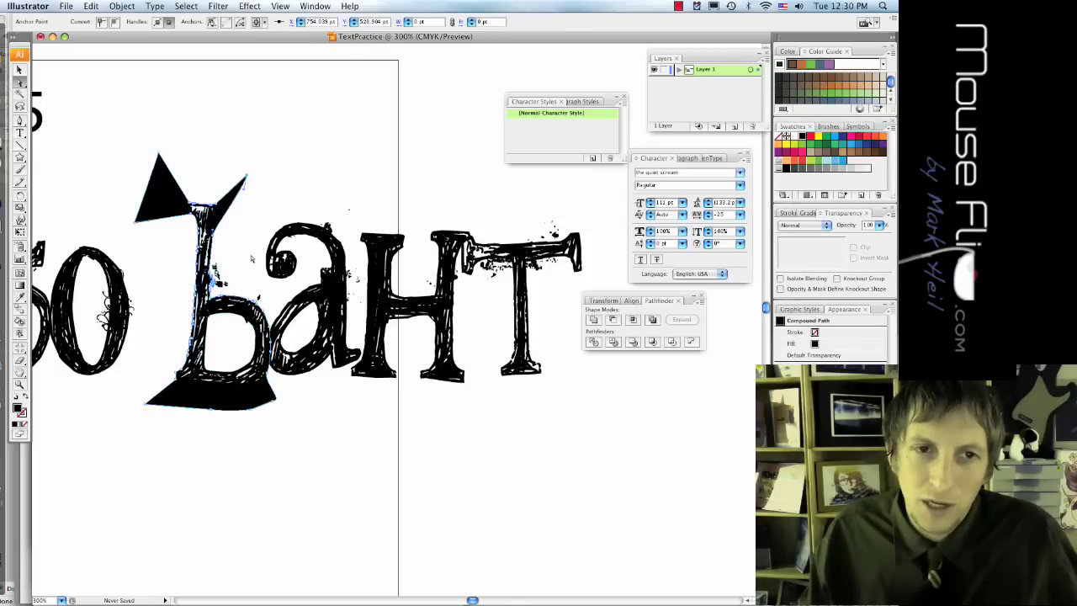
{"action": "scroll", "coordinate": [325, 306], "scroll_direction": "down", "scroll_amount": 2}
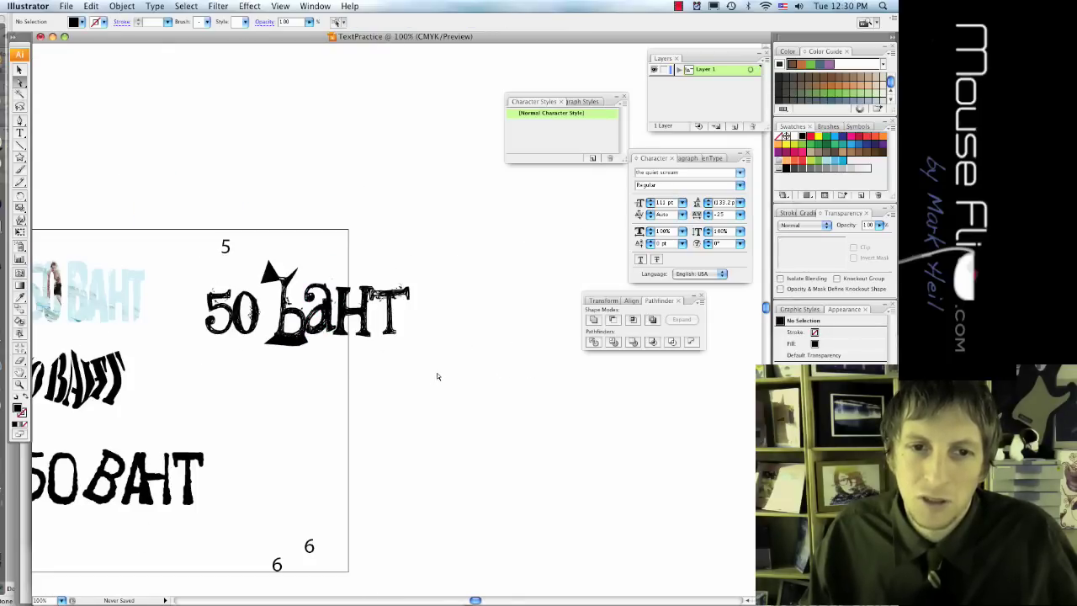
Step: Select the whole outlined "50 BAHT" design below the number 5, scale it down to fit inside the page and move it up under the 5
{"action": "left_click_drag", "start_coordinate": [436, 376], "coordinate": [207, 273]}
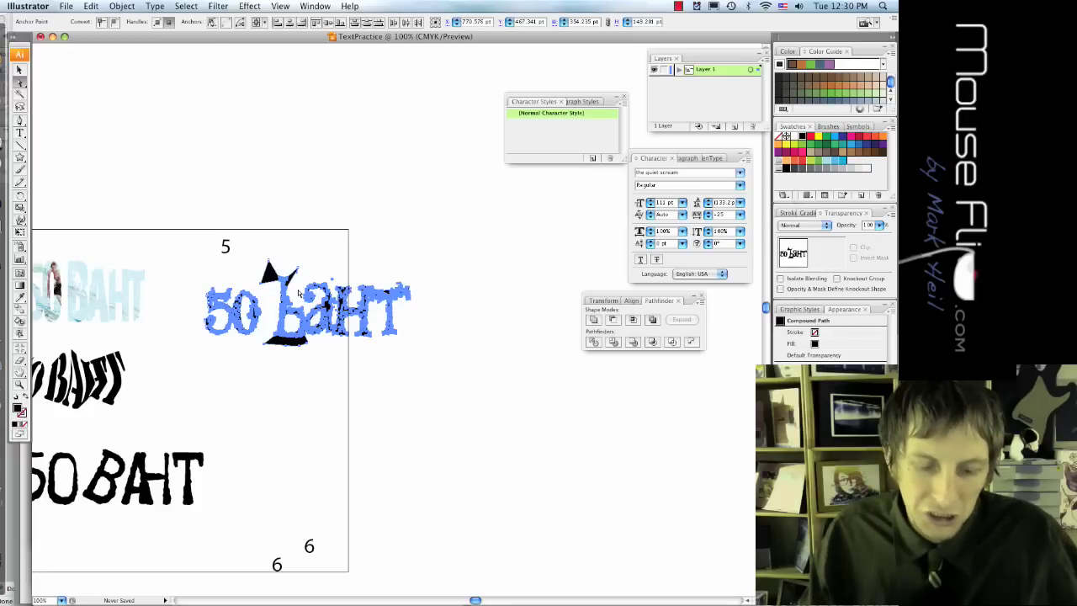
{"action": "key", "text": "super+g"}
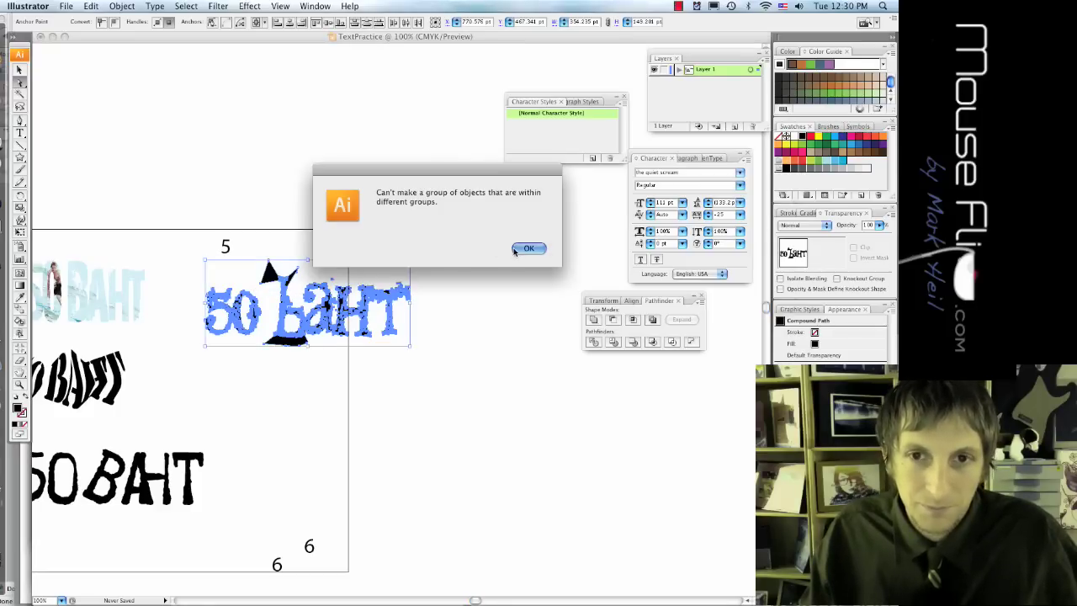
{"action": "left_click", "coordinate": [525, 248]}
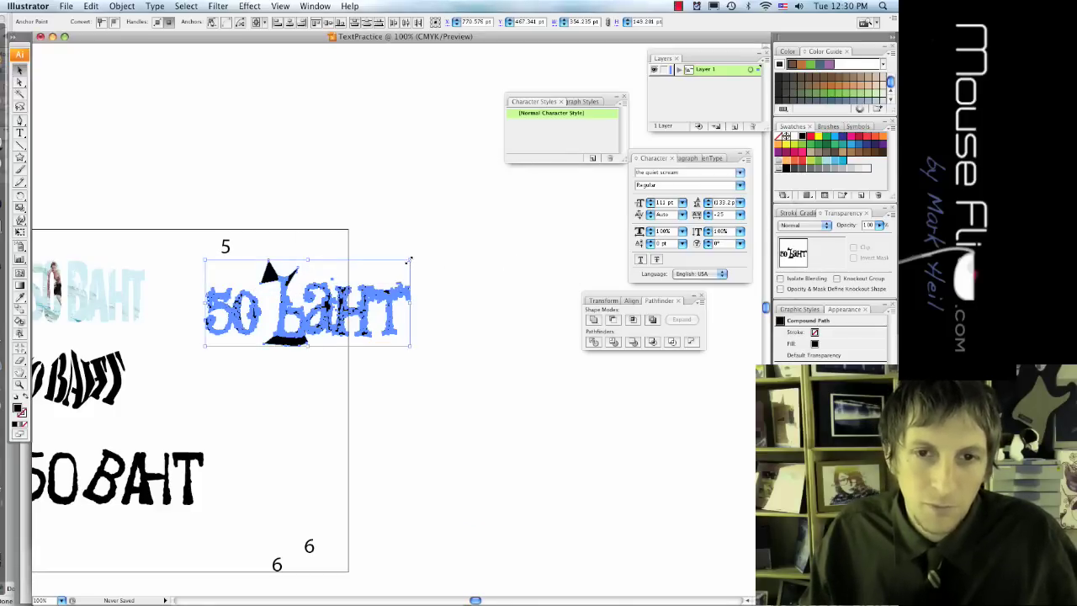
{"action": "left_click_drag", "start_coordinate": [409, 260], "coordinate": [339, 291]}
{"action": "left_click_drag", "start_coordinate": [290, 323], "coordinate": [294, 286]}
{"action": "left_click", "coordinate": [253, 392]}
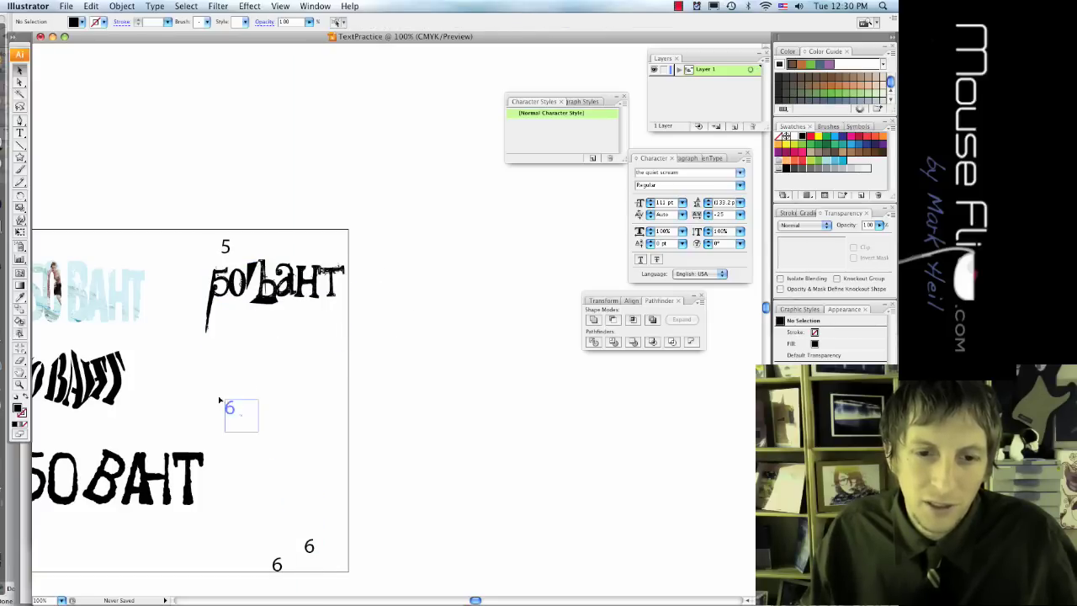
Step: Move a spare number 6 below the fifth design and check Part 6 - Glyphs of the tutorial PDF in Preview
{"action": "left_click_drag", "start_coordinate": [220, 401], "coordinate": [206, 359]}
{"action": "key", "text": "super+Tab"}
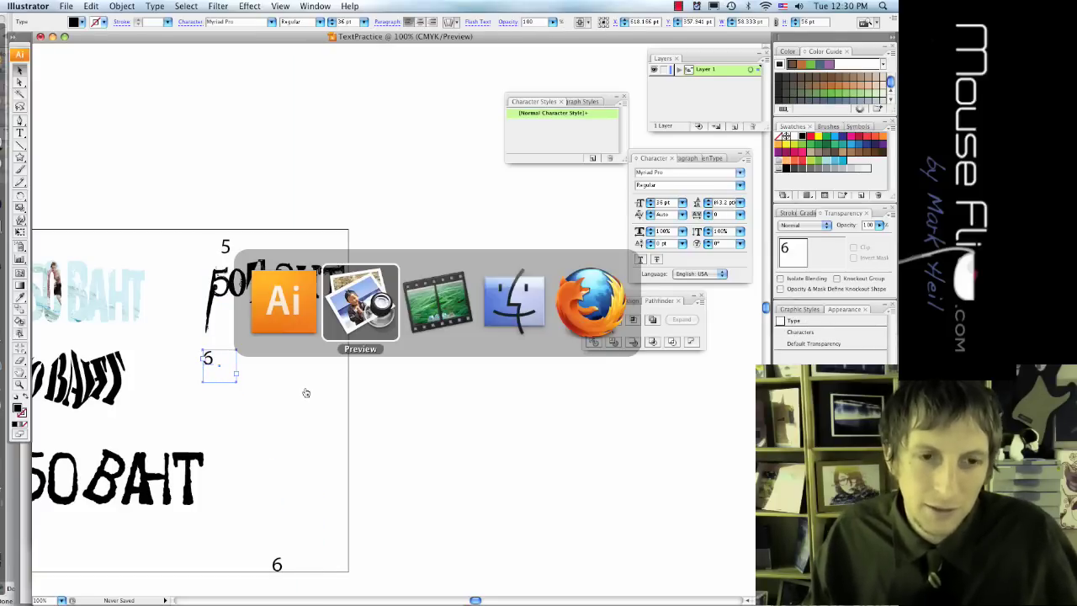
{"action": "scroll", "coordinate": [342, 369], "scroll_direction": "down", "scroll_amount": 10}
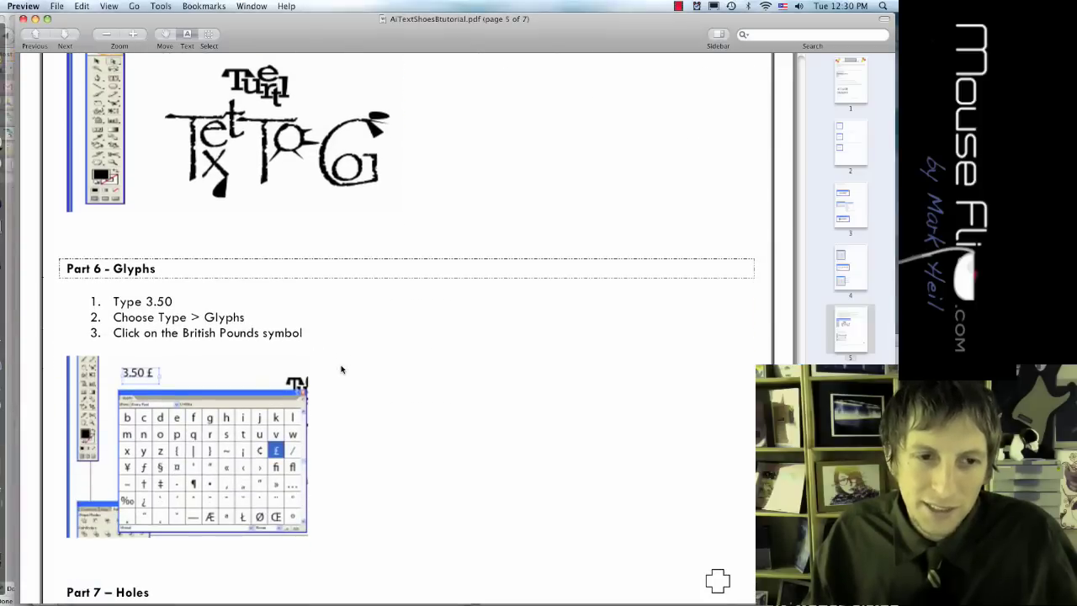
{"action": "key", "text": "super+Tab"}
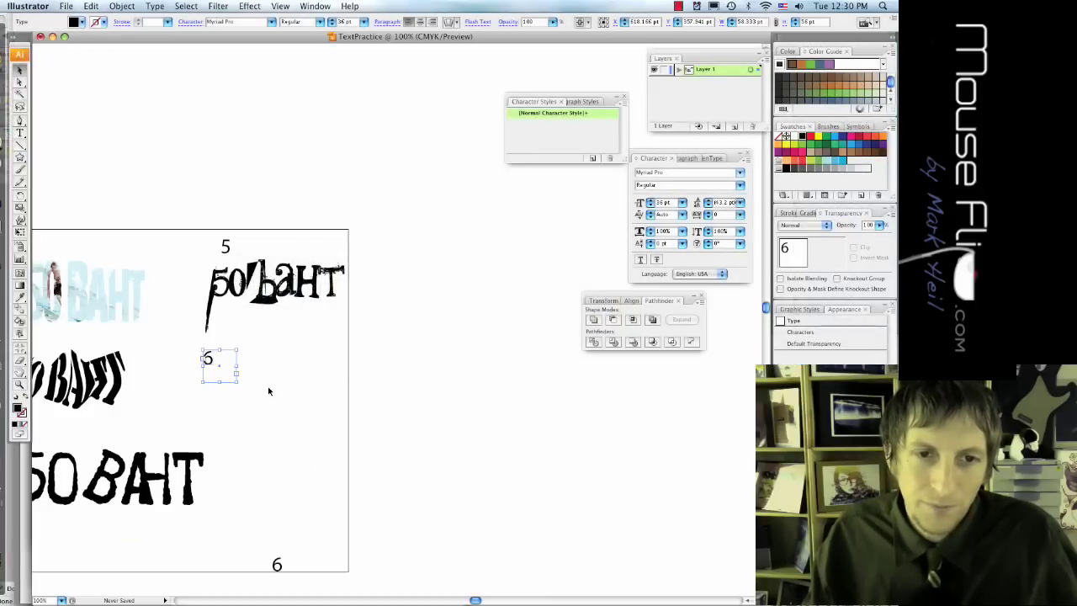
Step: Add the text "50baht" beside the upper number 6 and set its font to Jokerman
{"action": "left_click", "coordinate": [268, 389]}
{"action": "key", "text": "t"}
{"action": "left_click", "coordinate": [249, 396]}
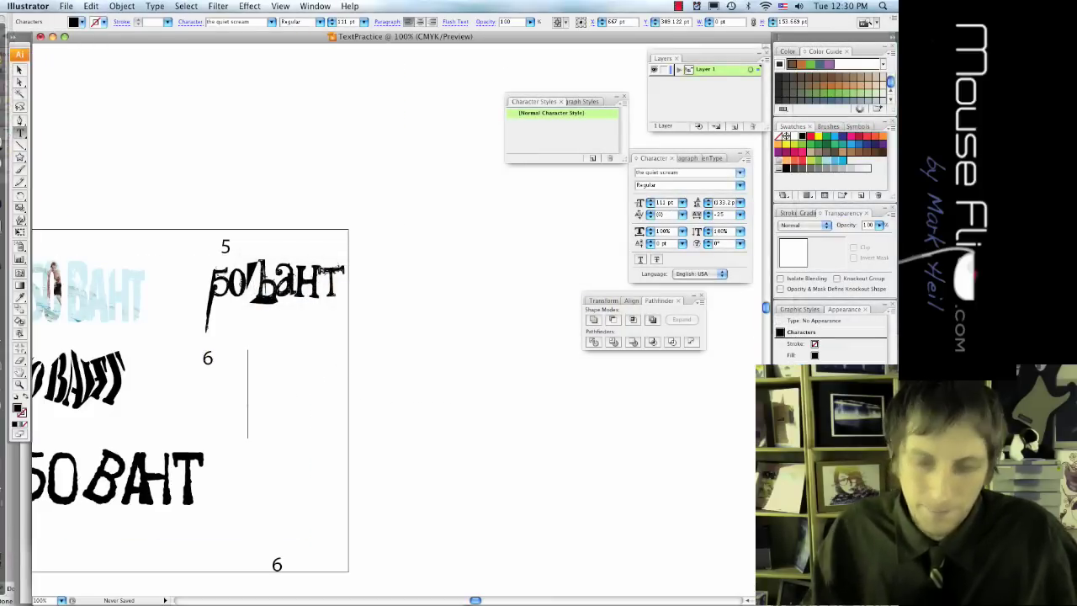
{"action": "type", "text": "50baht"}
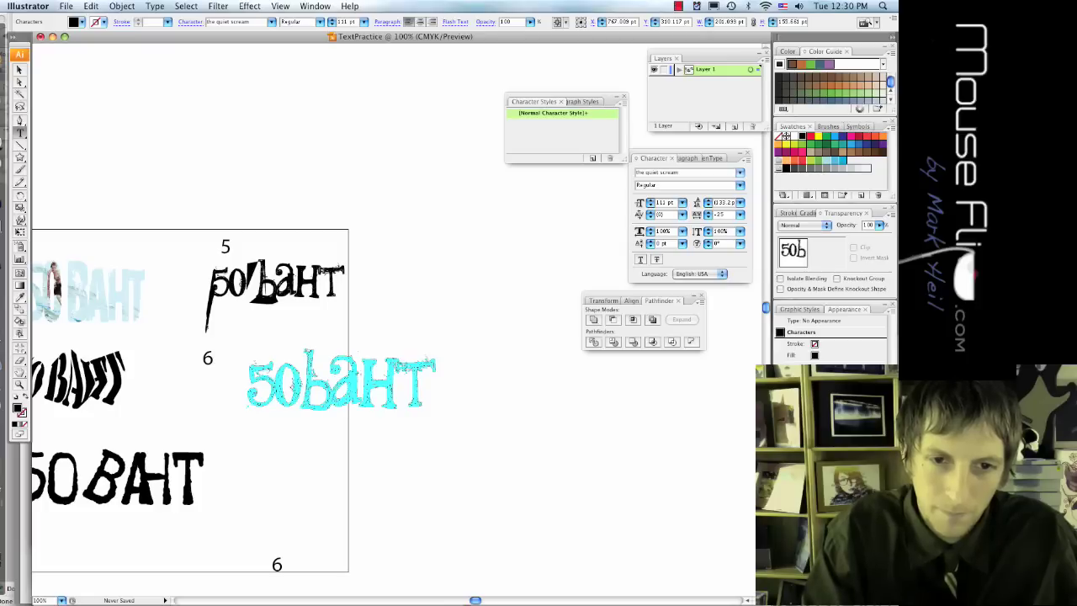
{"action": "key", "text": "super+a"}
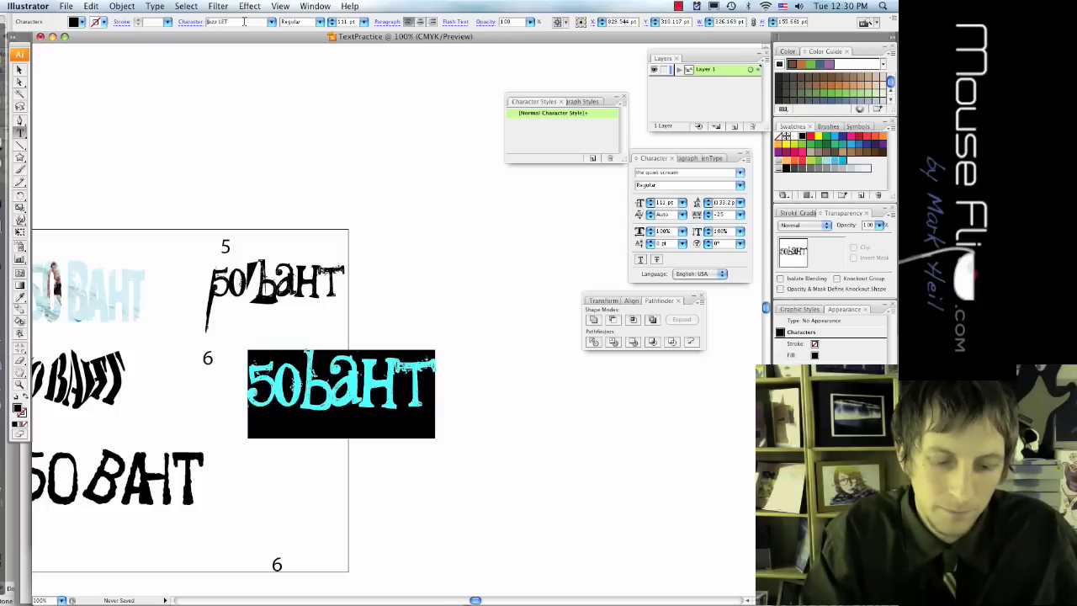
{"action": "key", "text": "Return"}
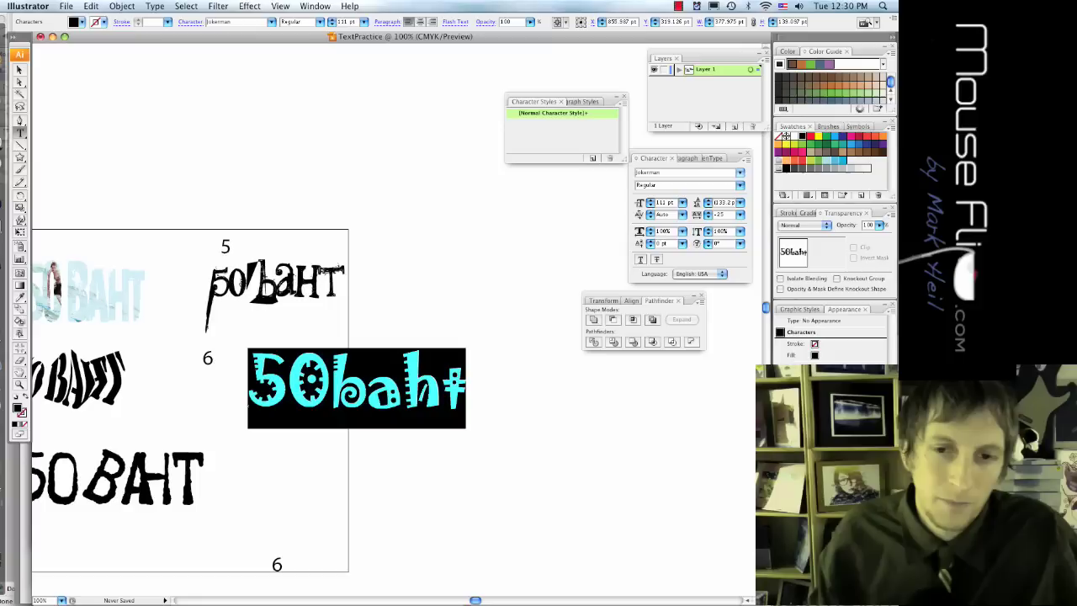
Step: Insert the © glyph from the Symbol font at the end of the "50baht" text
{"action": "left_click", "coordinate": [466, 394]}
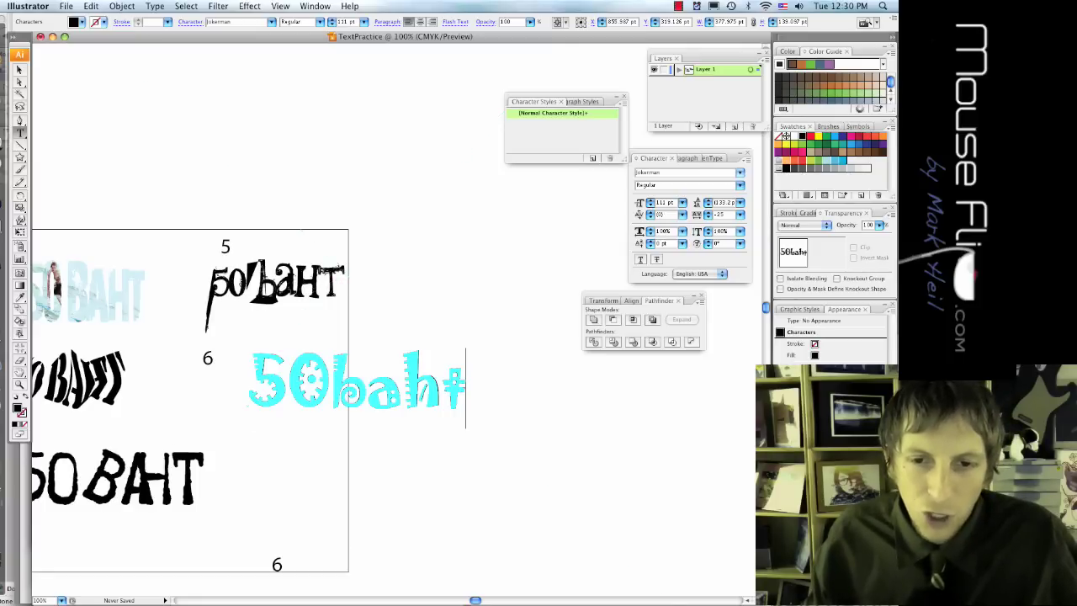
{"action": "left_click", "coordinate": [162, 7]}
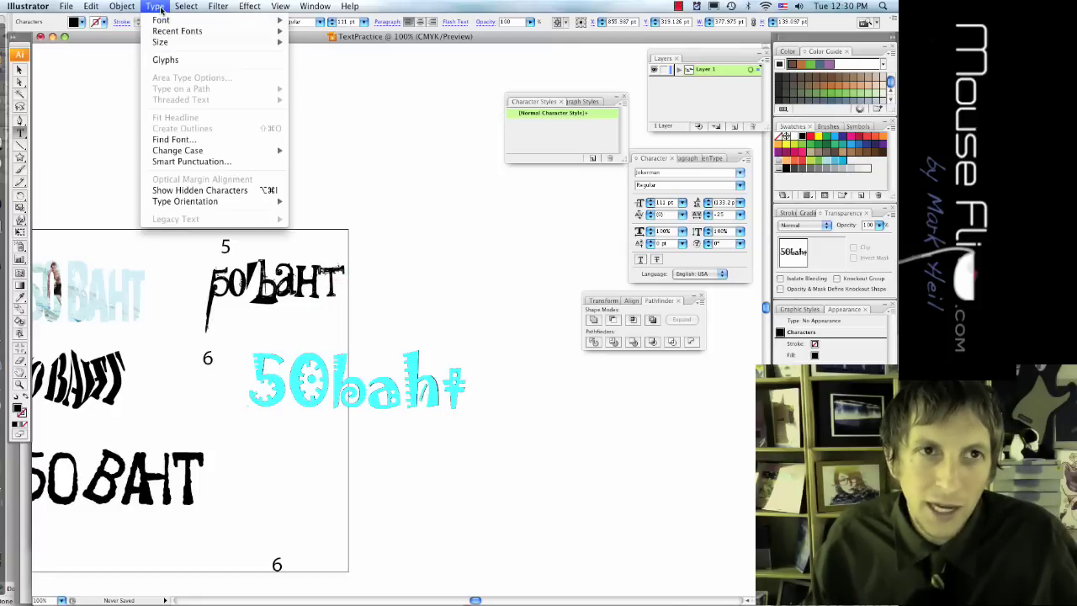
{"action": "left_click", "coordinate": [174, 64]}
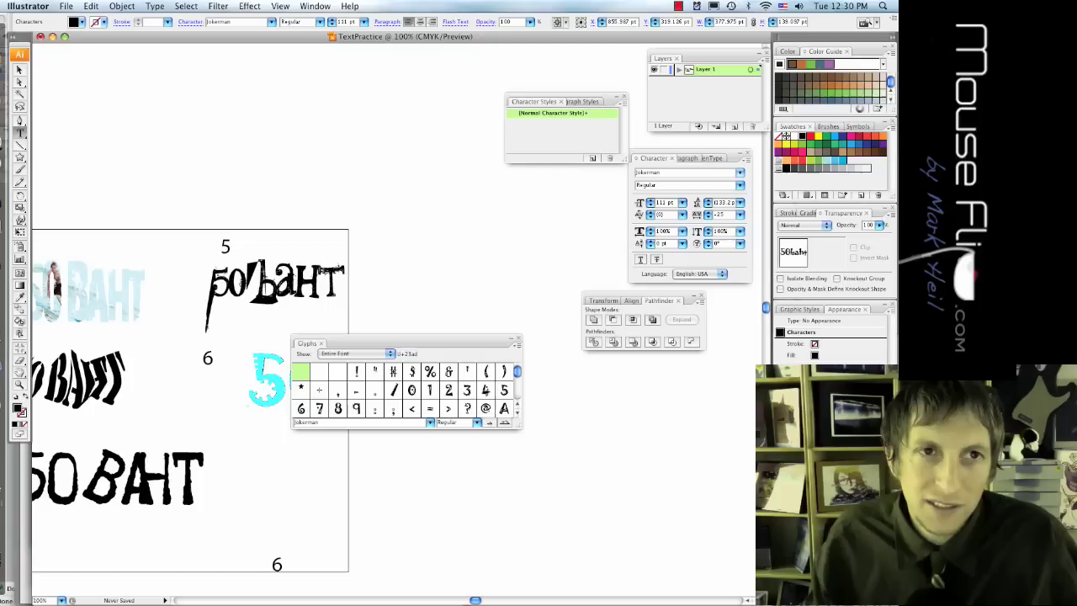
{"action": "left_click", "coordinate": [430, 423]}
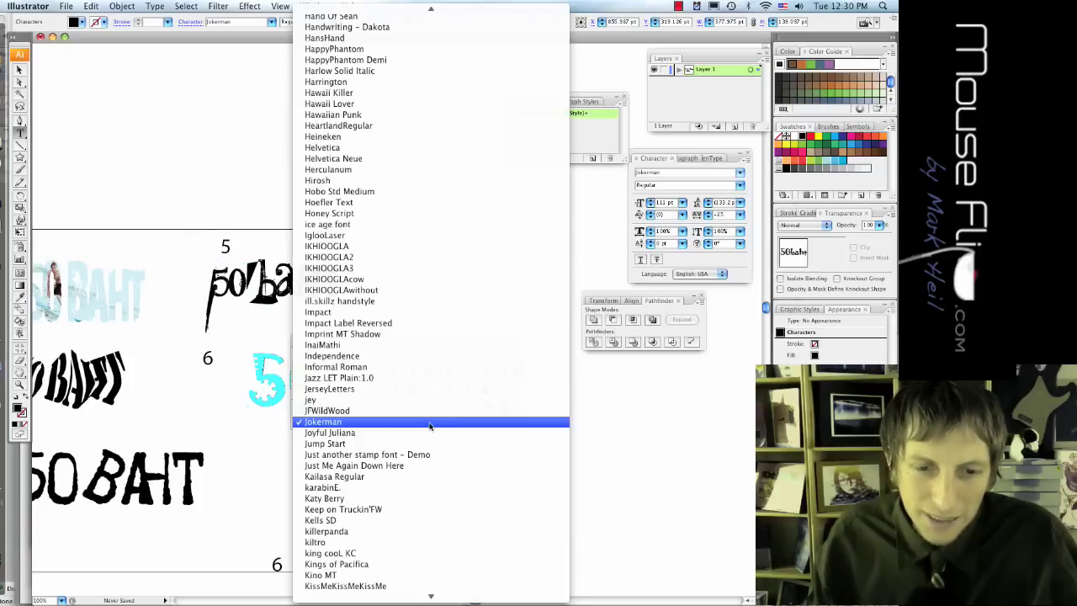
{"action": "scroll", "coordinate": [404, 497], "scroll_direction": "down", "scroll_amount": 15}
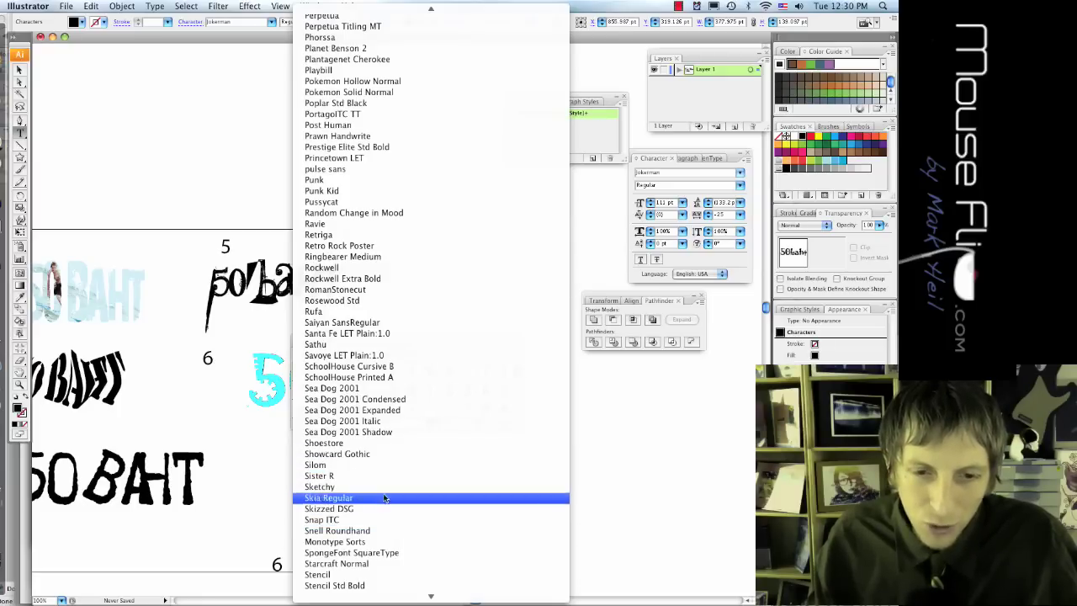
{"action": "scroll", "coordinate": [387, 536], "scroll_direction": "down", "scroll_amount": 4}
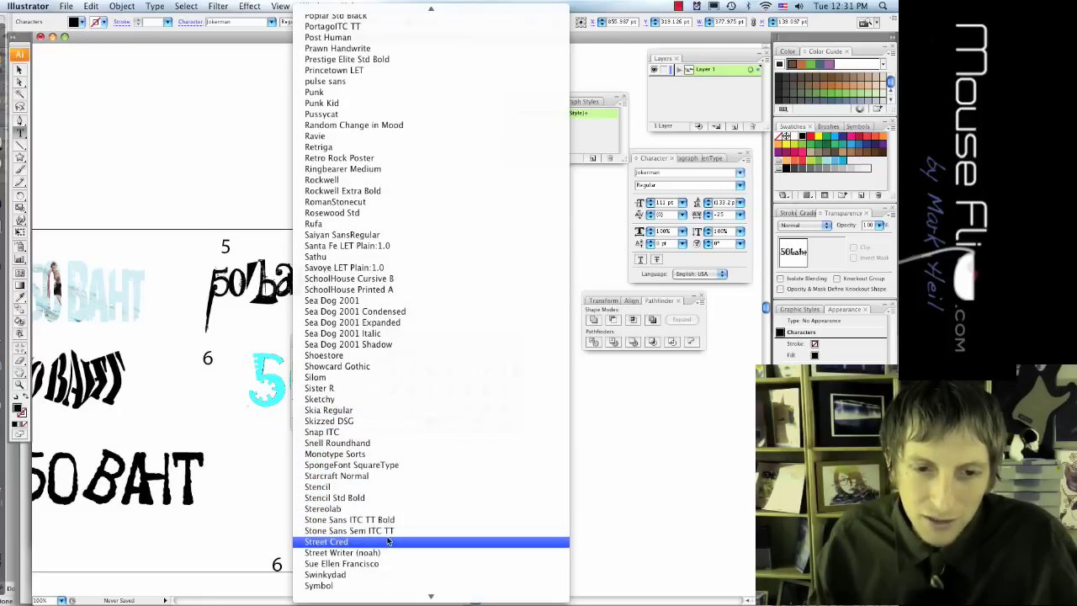
{"action": "left_click", "coordinate": [362, 587]}
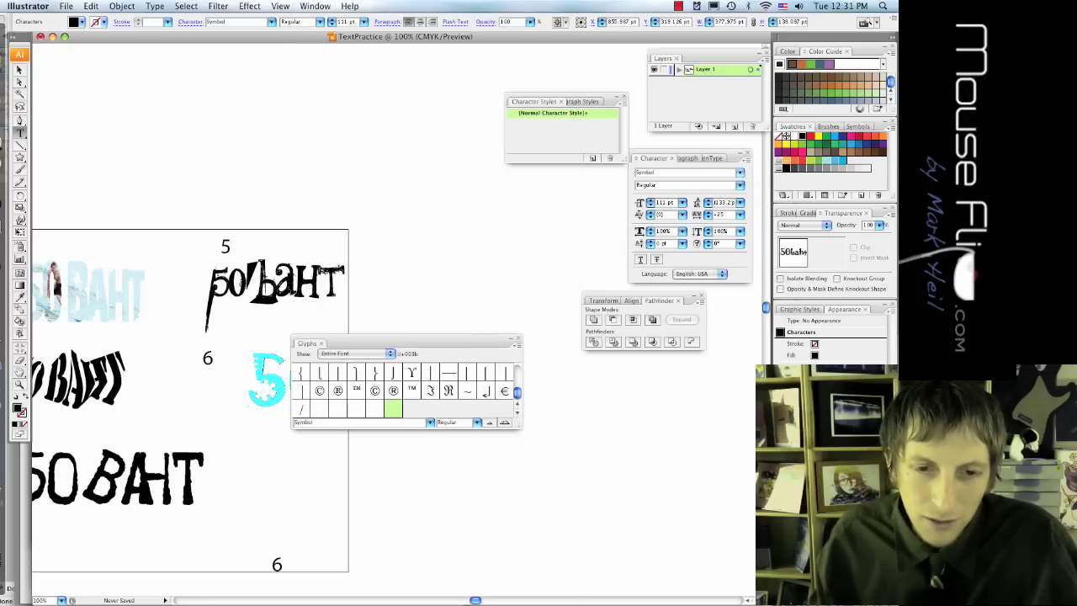
{"action": "left_click", "coordinate": [325, 393]}
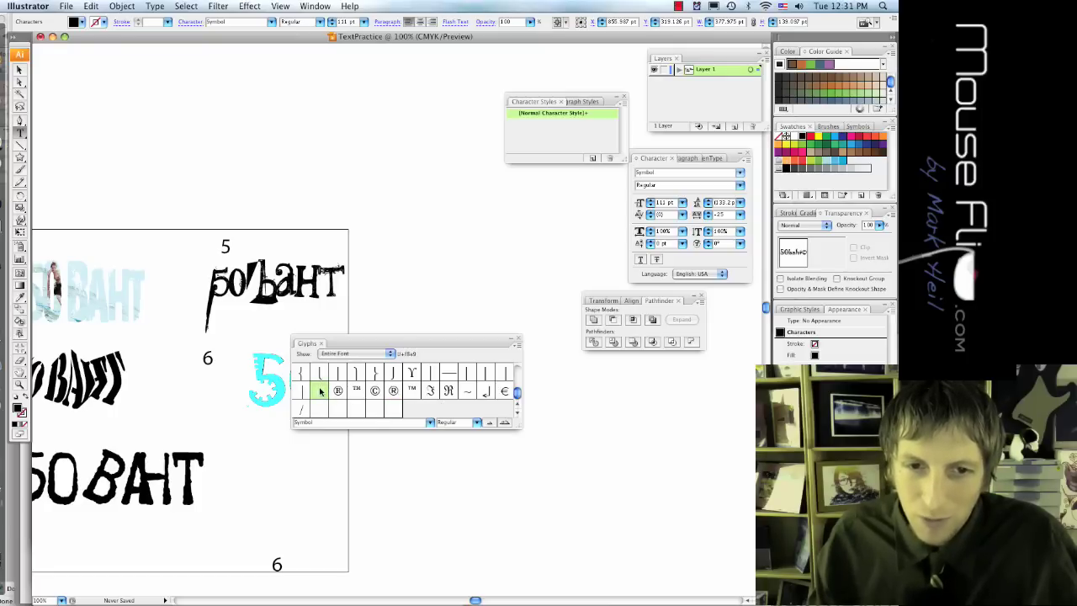
{"action": "left_click", "coordinate": [519, 340]}
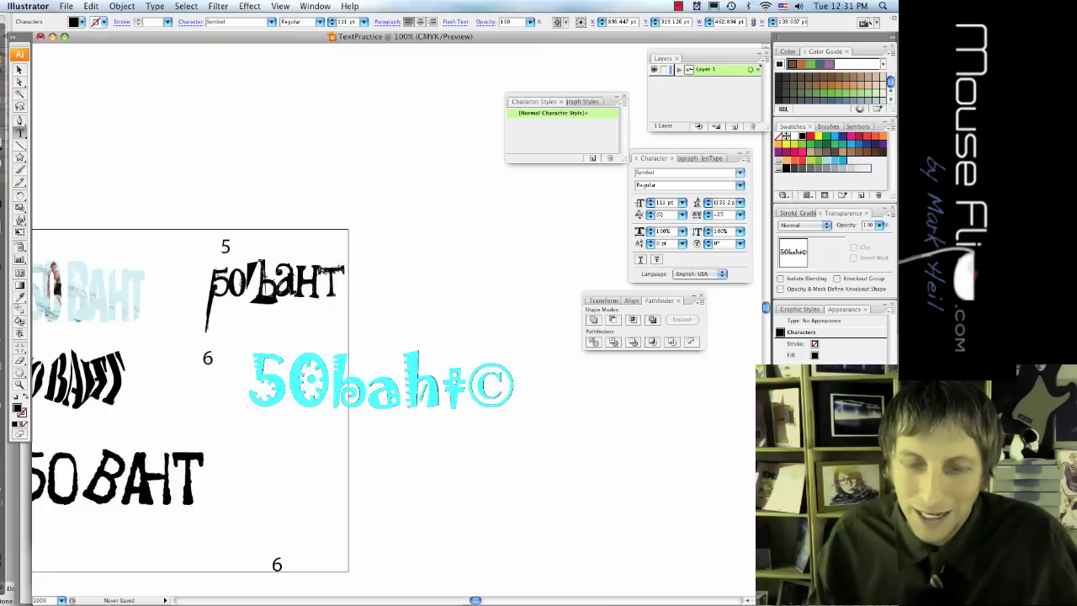
Step: Scale the "50baht©" text down to about 53.5 pt so it fits inside the page edge below the number 6
{"action": "key", "text": "super+a"}
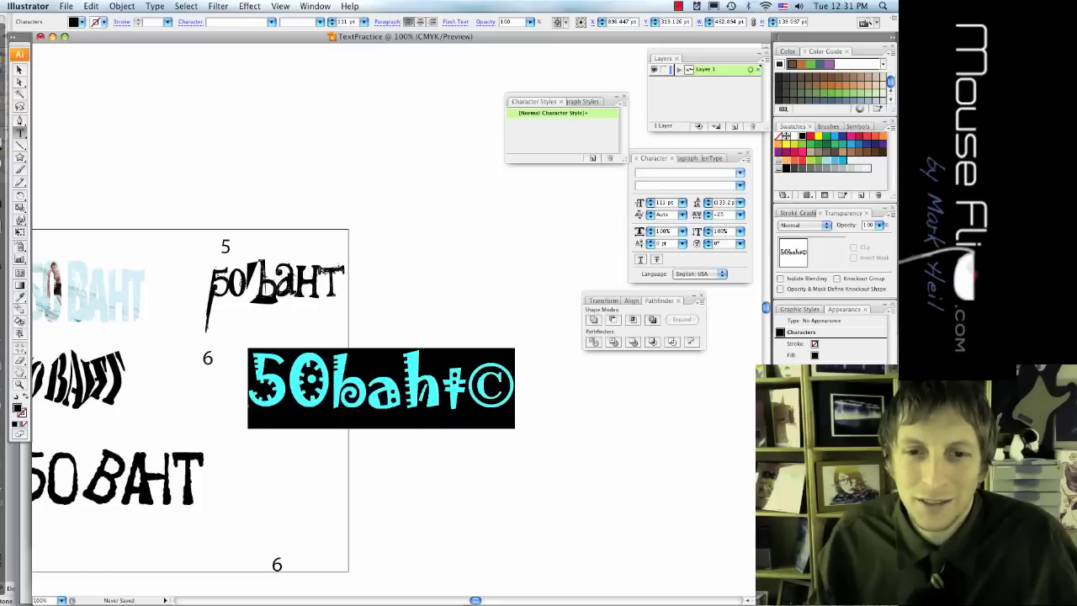
{"action": "key", "text": "Escape"}
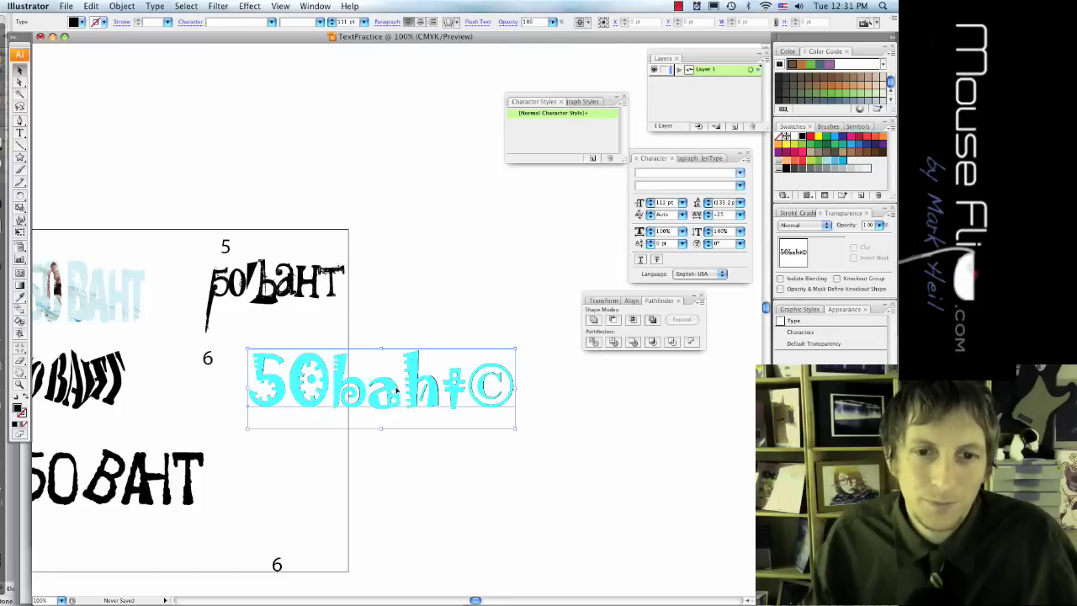
{"action": "left_click_drag", "start_coordinate": [512, 352], "coordinate": [321, 410]}
Step: Place two spare number 6 labels below the "50baht©" design and change them to 7 and 8
{"action": "scroll", "coordinate": [305, 408], "scroll_direction": "down", "scroll_amount": 4}
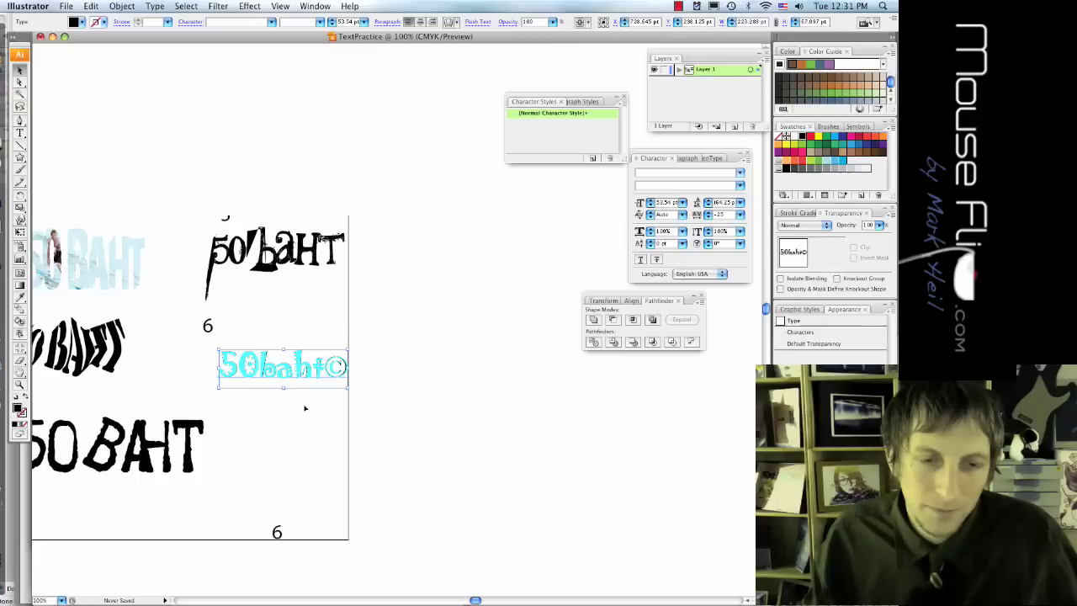
{"action": "left_click_drag", "start_coordinate": [284, 522], "coordinate": [231, 441]}
{"action": "key", "text": "t"}
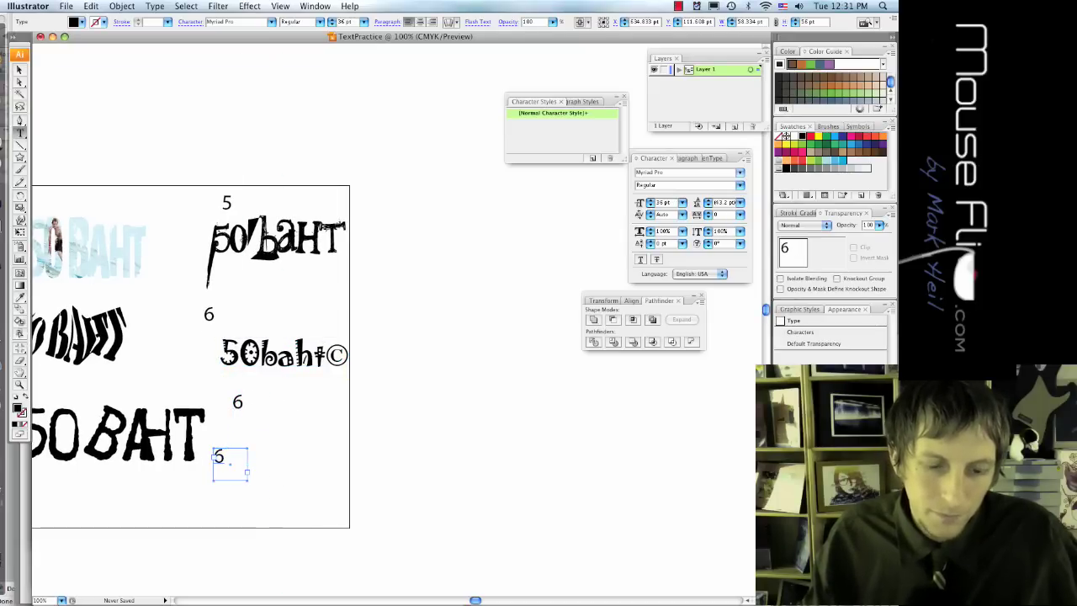
{"action": "left_click", "coordinate": [242, 404]}
{"action": "key", "text": "BackSpace"}
{"action": "type", "text": "7"}
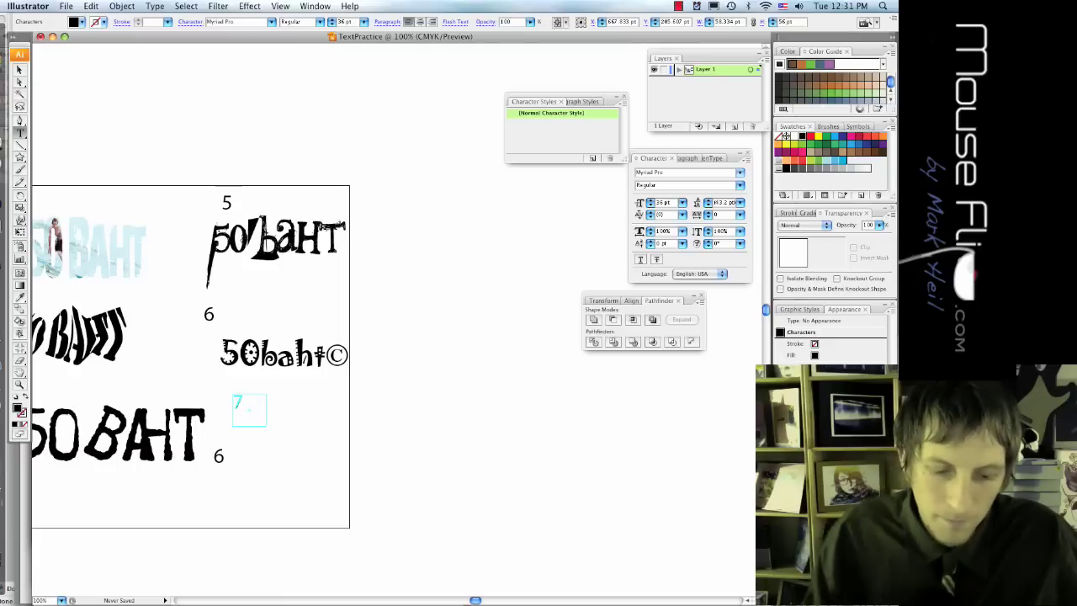
{"action": "key", "text": "BackSpace"}
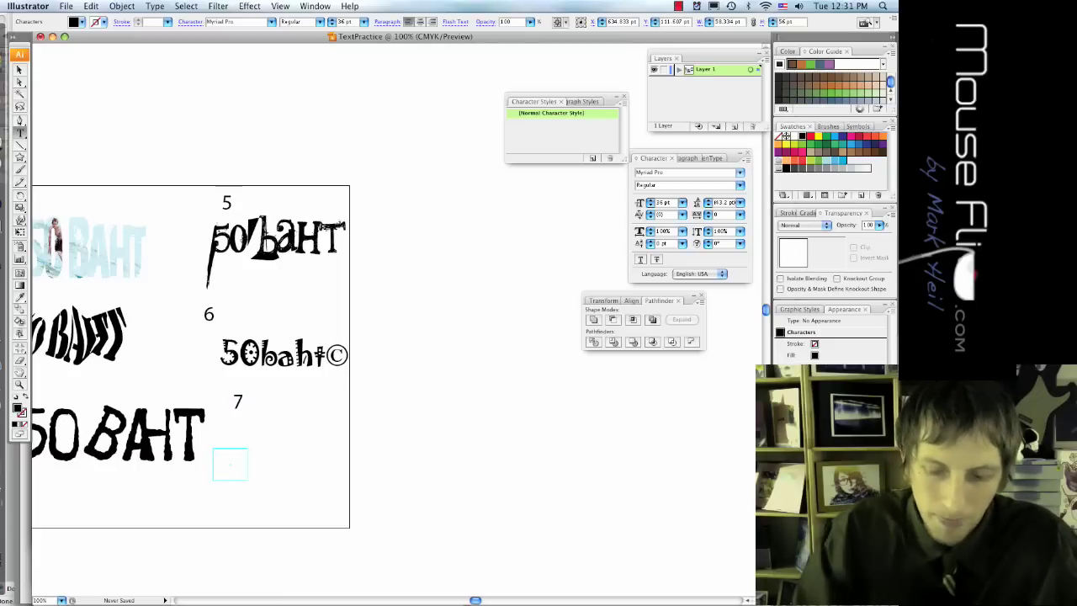
{"action": "type", "text": "8"}
{"action": "left_click", "coordinate": [20, 74]}
{"action": "left_click", "coordinate": [113, 142]}
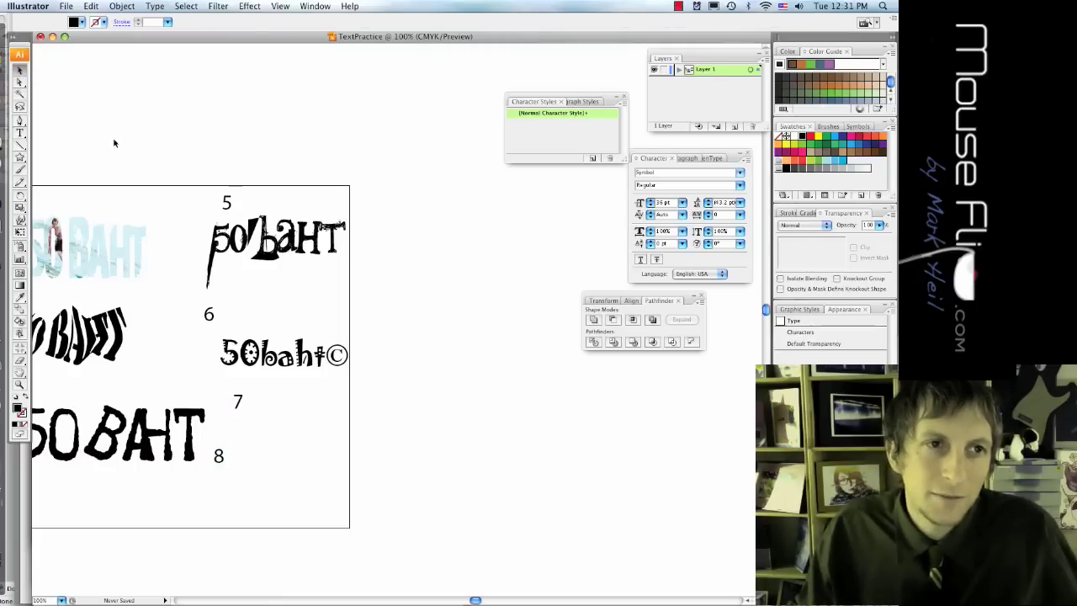
Step: Read Part 7 – Holes of the tutorial PDF in Preview and add the text "50 Baht" beside the number 7
{"action": "key", "text": "super+Tab"}
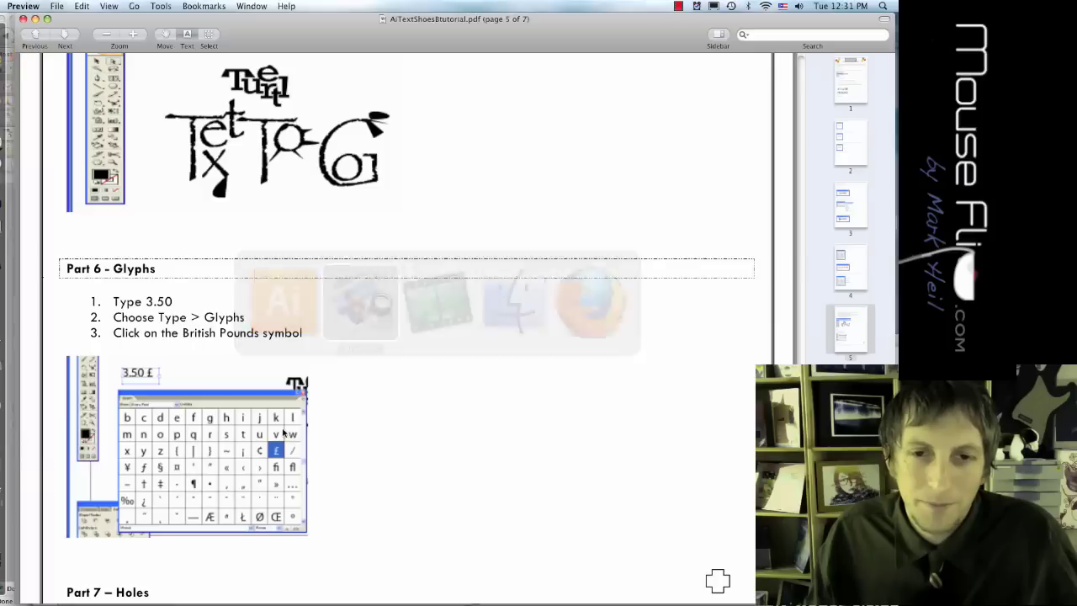
{"action": "scroll", "coordinate": [313, 385], "scroll_direction": "down", "scroll_amount": 10}
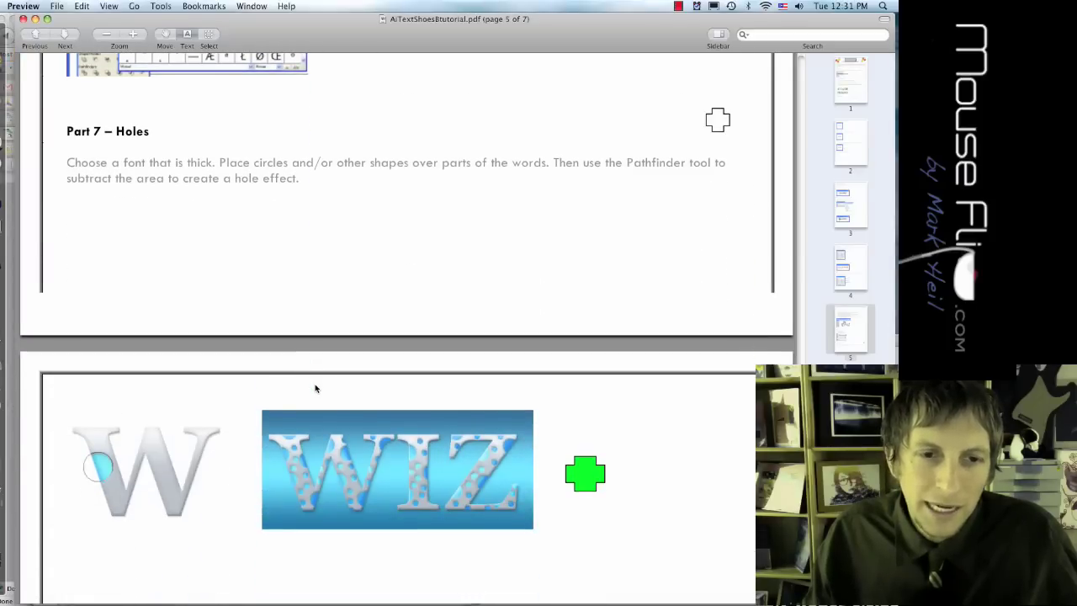
{"action": "scroll", "coordinate": [315, 388], "scroll_direction": "down", "scroll_amount": 3}
{"action": "key", "text": "super+Tab"}
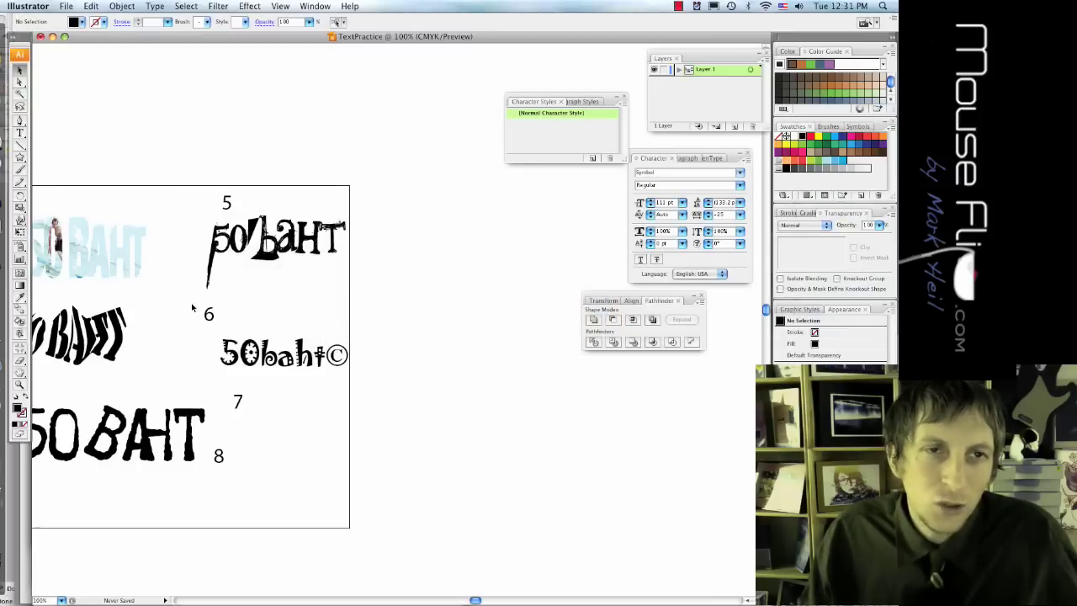
{"action": "key", "text": "t"}
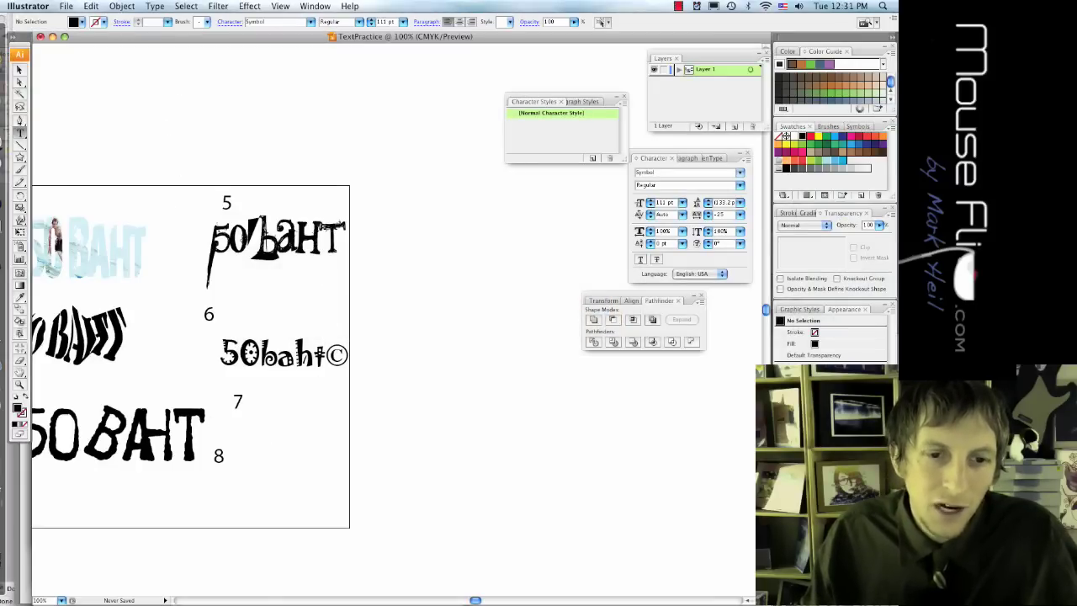
{"action": "left_click", "coordinate": [221, 457]}
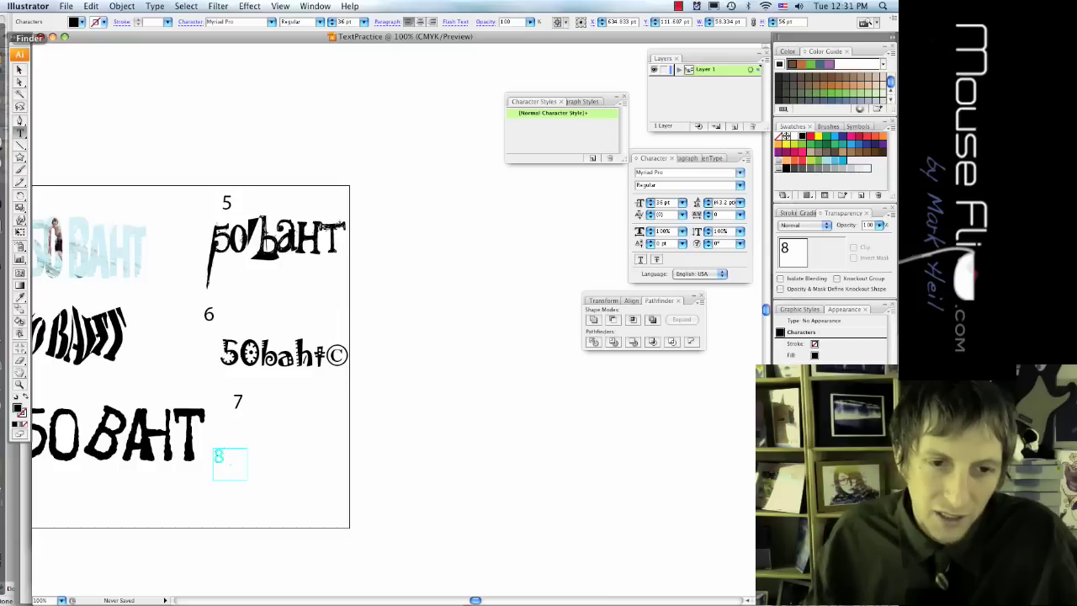
{"action": "left_click", "coordinate": [317, 446]}
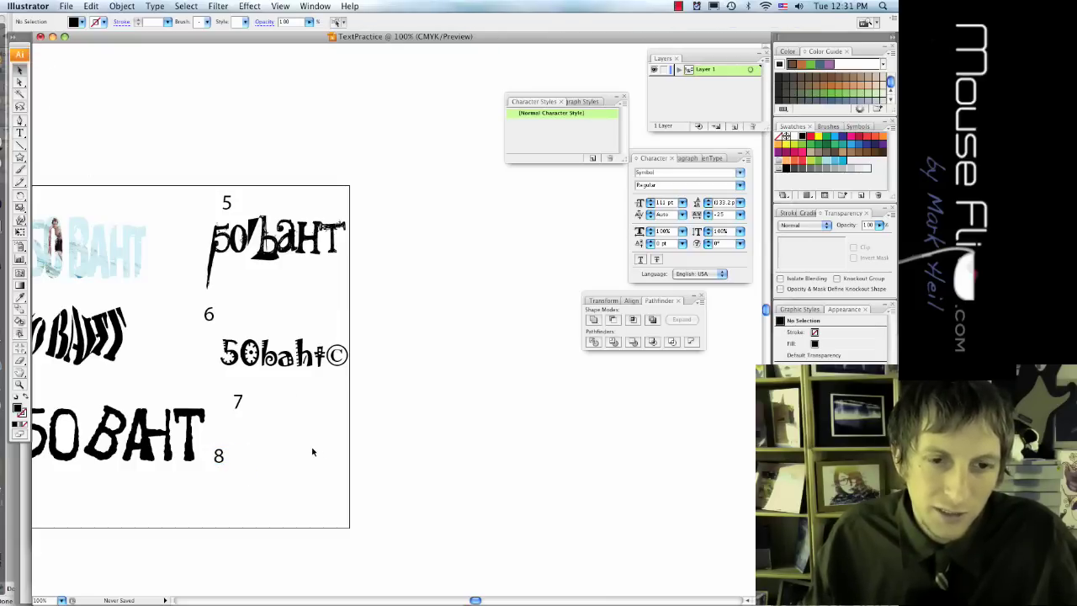
{"action": "key", "text": "t"}
{"action": "left_click", "coordinate": [292, 435]}
{"action": "type", "text": "50 Baht"}
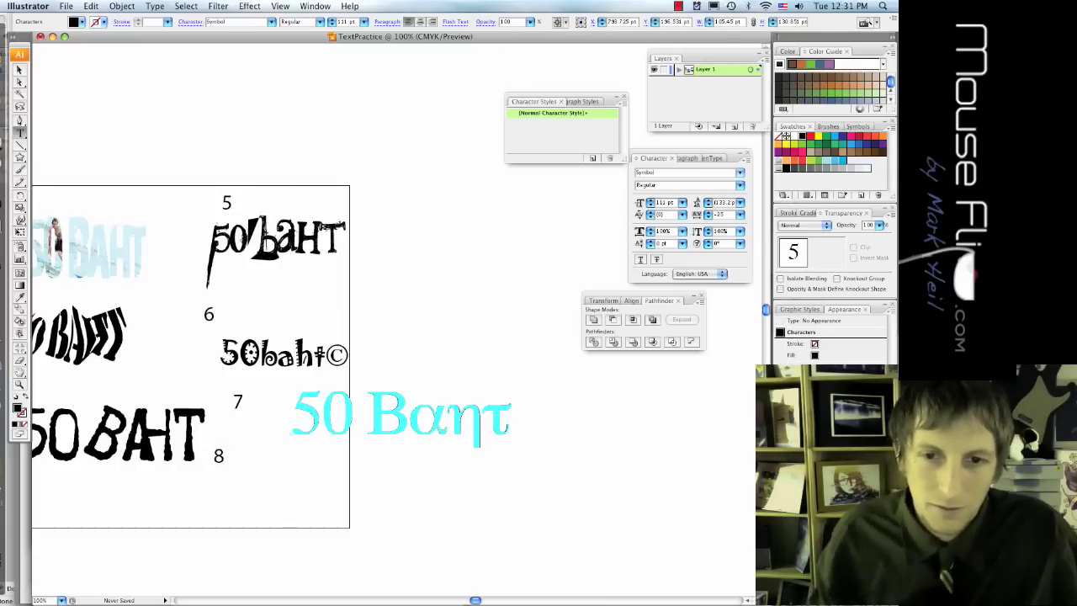
Step: Change the font of the whole "50 Baht" text beside the number 7 to Ash
{"action": "key", "text": "super+a"}
{"action": "left_click", "coordinate": [155, 7]}
{"action": "mouse_move", "coordinate": [164, 20]}
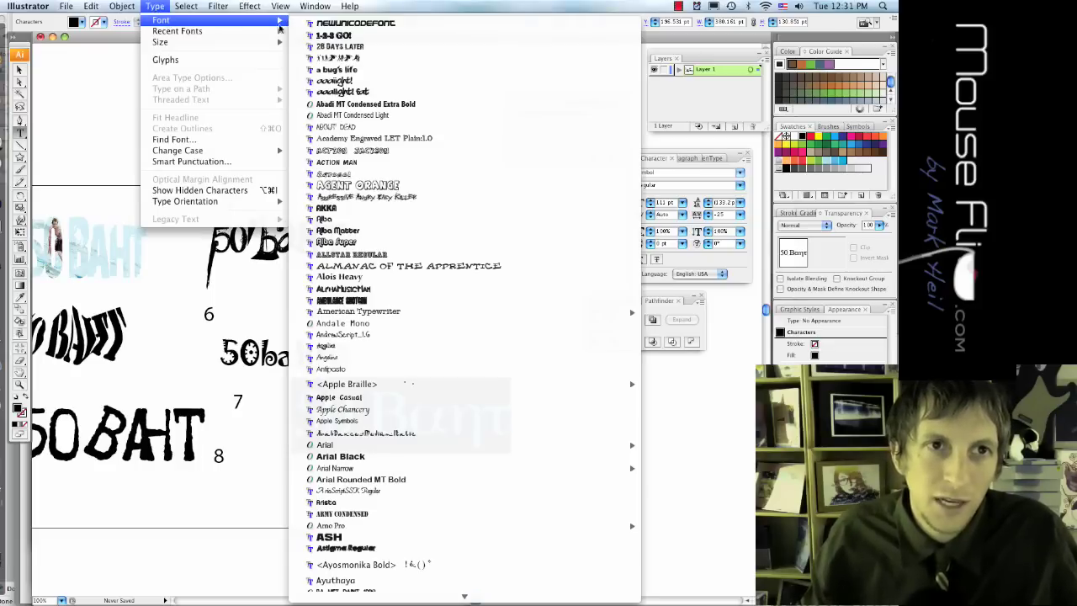
{"action": "left_click", "coordinate": [386, 537]}
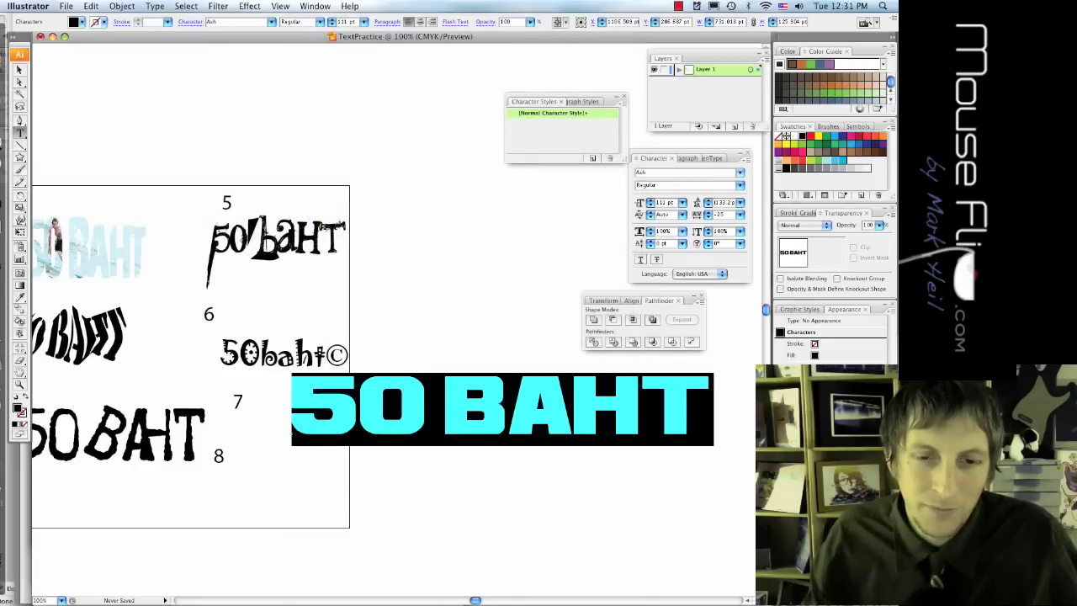
Step: Move the thick "50 BAHT" text off the artboard into the empty area beside the page
{"action": "left_click", "coordinate": [20, 70]}
{"action": "left_click", "coordinate": [171, 108]}
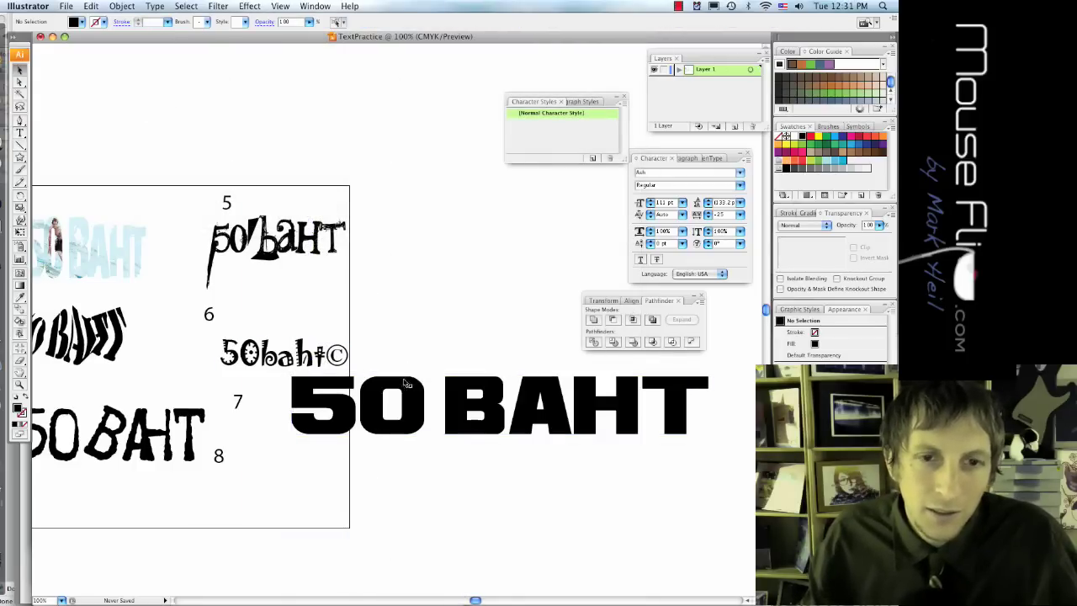
{"action": "left_click_drag", "start_coordinate": [402, 399], "coordinate": [492, 446]}
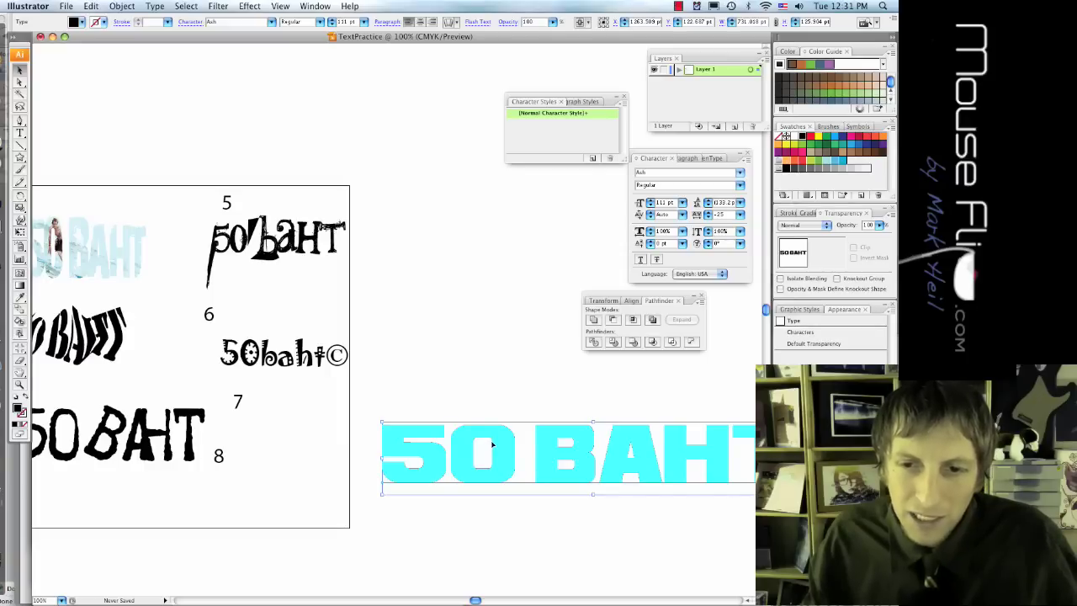
{"action": "scroll", "coordinate": [493, 446], "scroll_direction": "right", "scroll_amount": 3}
{"action": "left_click", "coordinate": [479, 385]}
Step: Draw eleven green five-pointed stars of varying sizes and angles overlapping the letters of the thick "50 BAHT" text
{"action": "scroll", "coordinate": [212, 339], "scroll_direction": "down", "scroll_amount": 5}
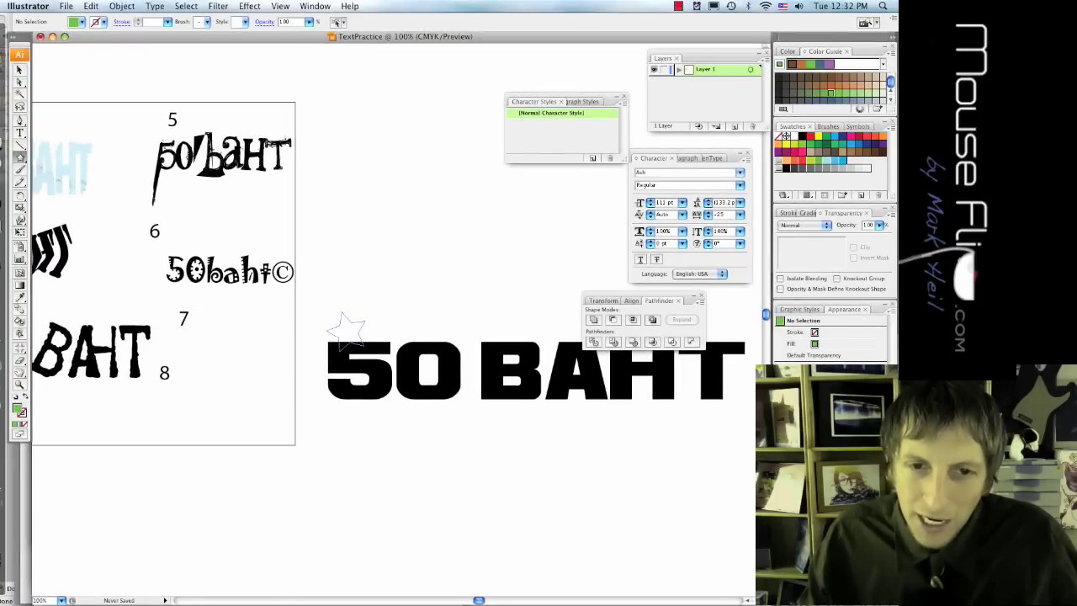
{"action": "left_click_drag", "start_coordinate": [343, 312], "coordinate": [344, 311]}
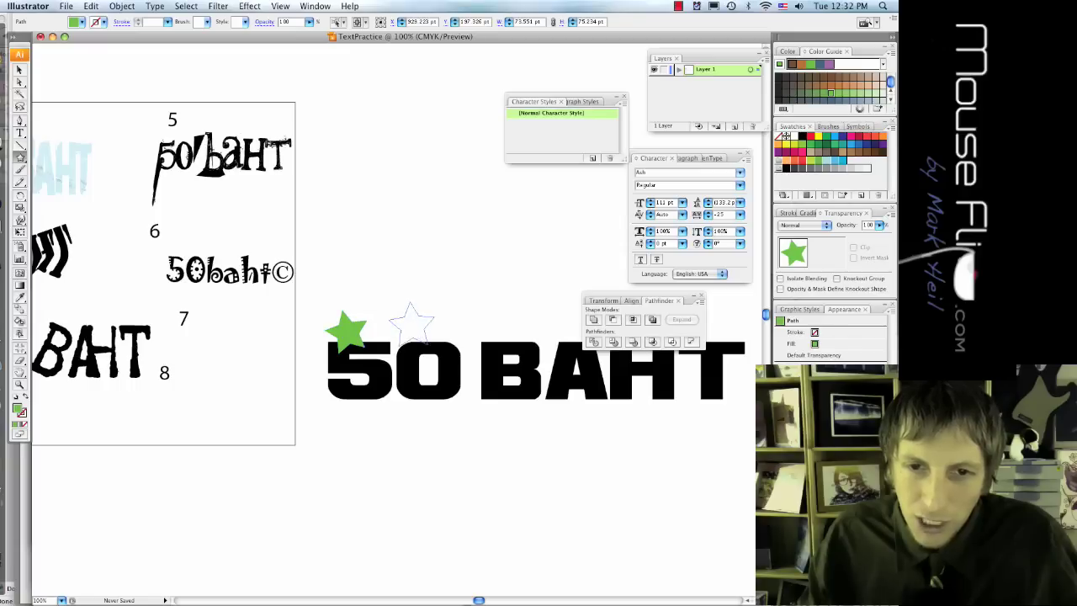
{"action": "left_click_drag", "start_coordinate": [410, 303], "coordinate": [406, 300]}
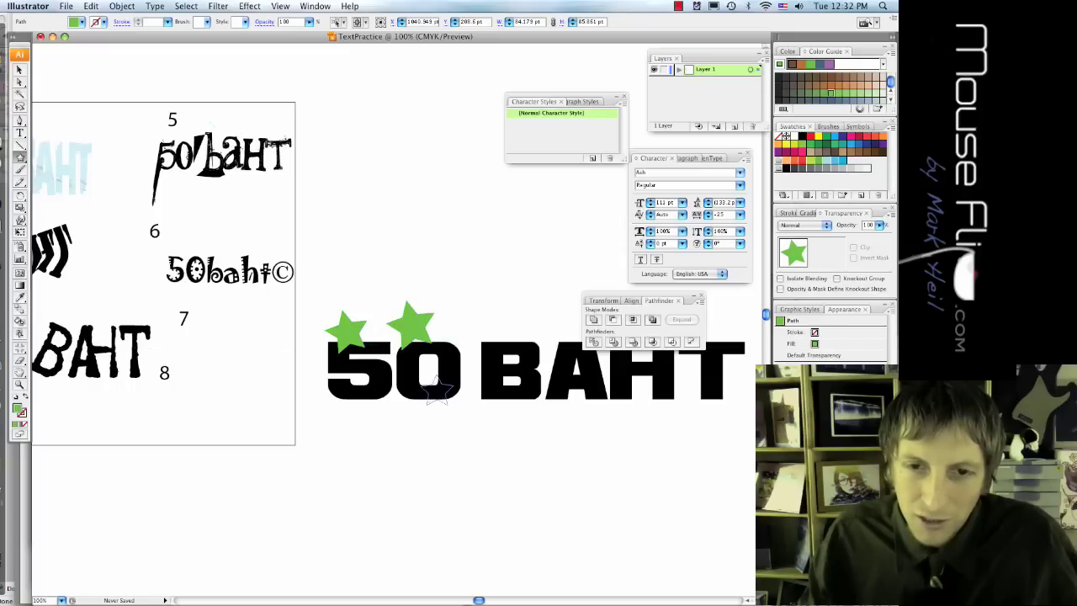
{"action": "left_click_drag", "start_coordinate": [441, 395], "coordinate": [451, 409]}
{"action": "left_click_drag", "start_coordinate": [509, 370], "coordinate": [522, 384]}
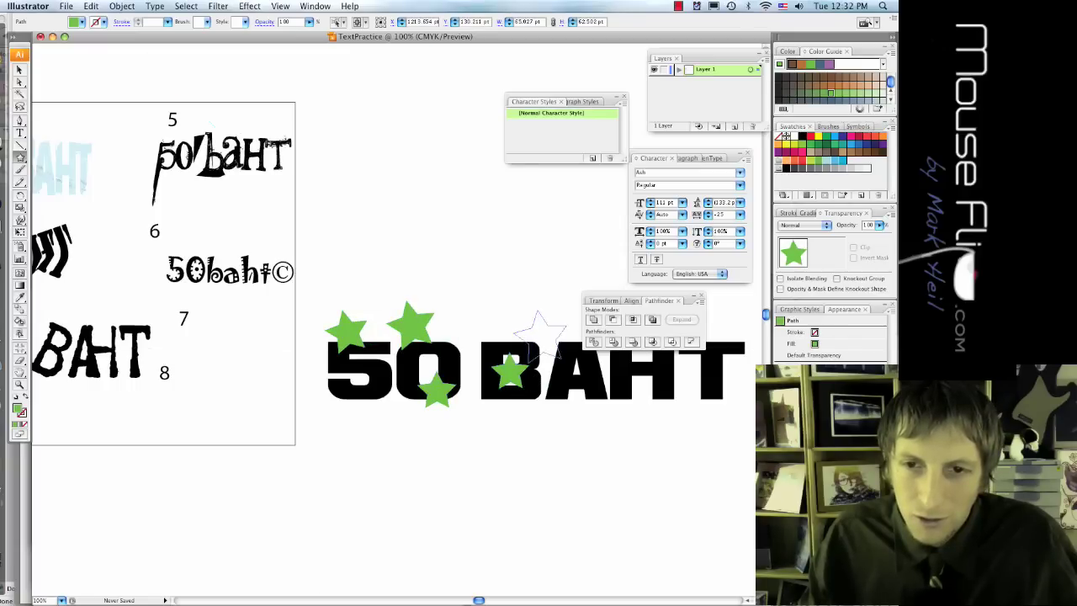
{"action": "left_click_drag", "start_coordinate": [539, 312], "coordinate": [539, 311]}
{"action": "left_click_drag", "start_coordinate": [644, 368], "coordinate": [714, 394]}
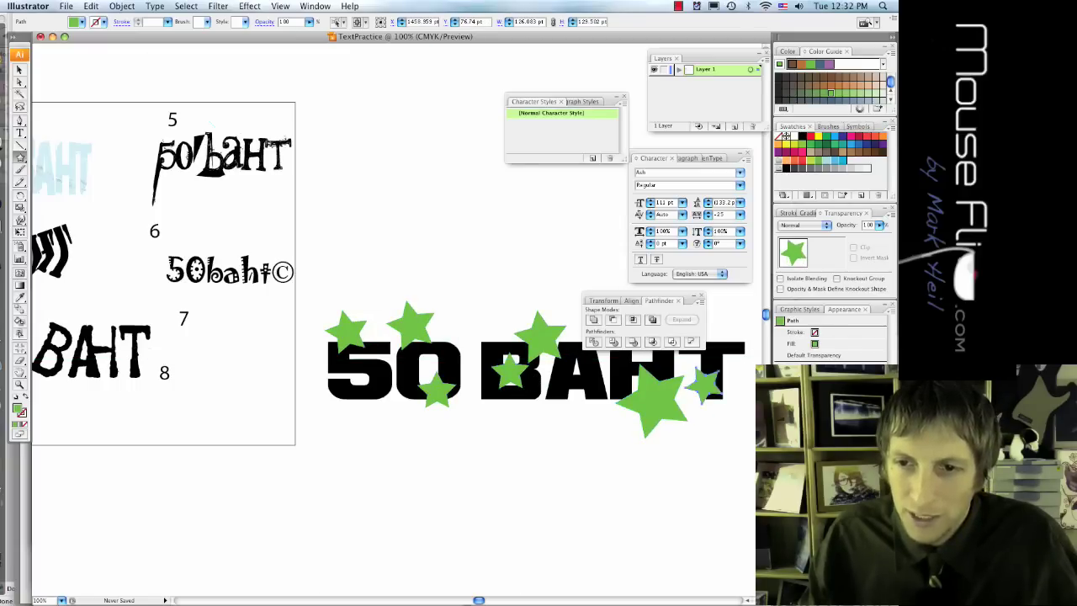
{"action": "left_click_drag", "start_coordinate": [729, 332], "coordinate": [739, 343]}
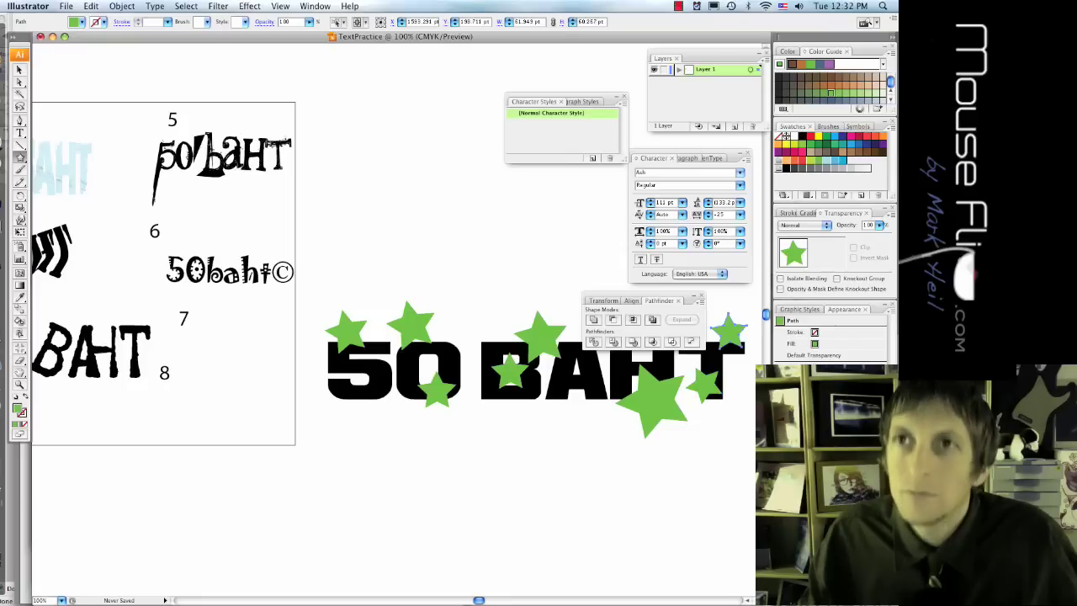
{"action": "scroll", "coordinate": [733, 338], "scroll_direction": "right", "scroll_amount": 5}
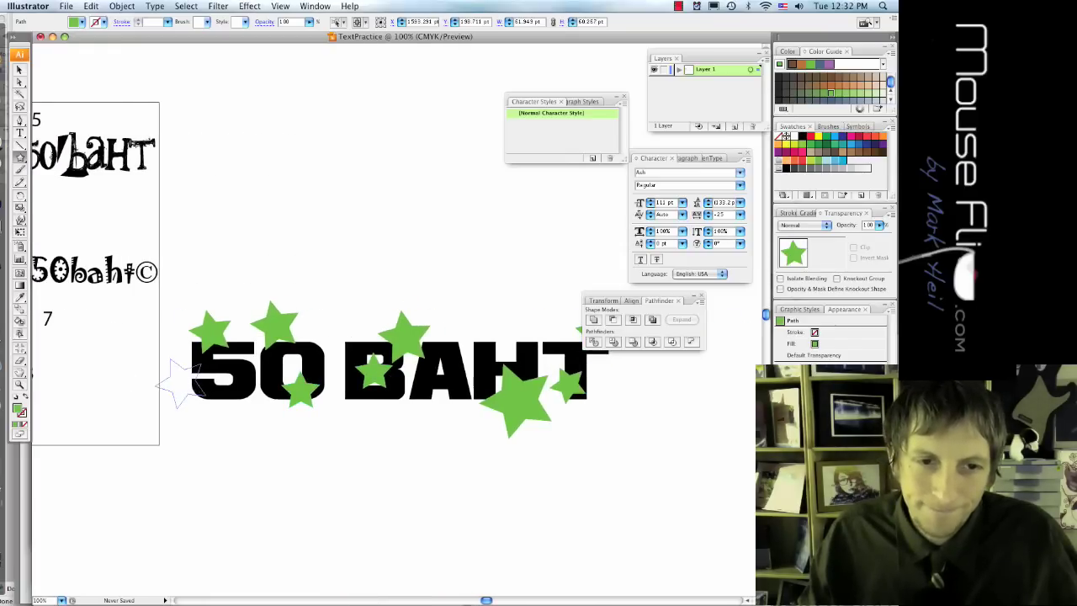
{"action": "left_click_drag", "start_coordinate": [171, 362], "coordinate": [171, 361]}
{"action": "left_click_drag", "start_coordinate": [238, 402], "coordinate": [239, 402]}
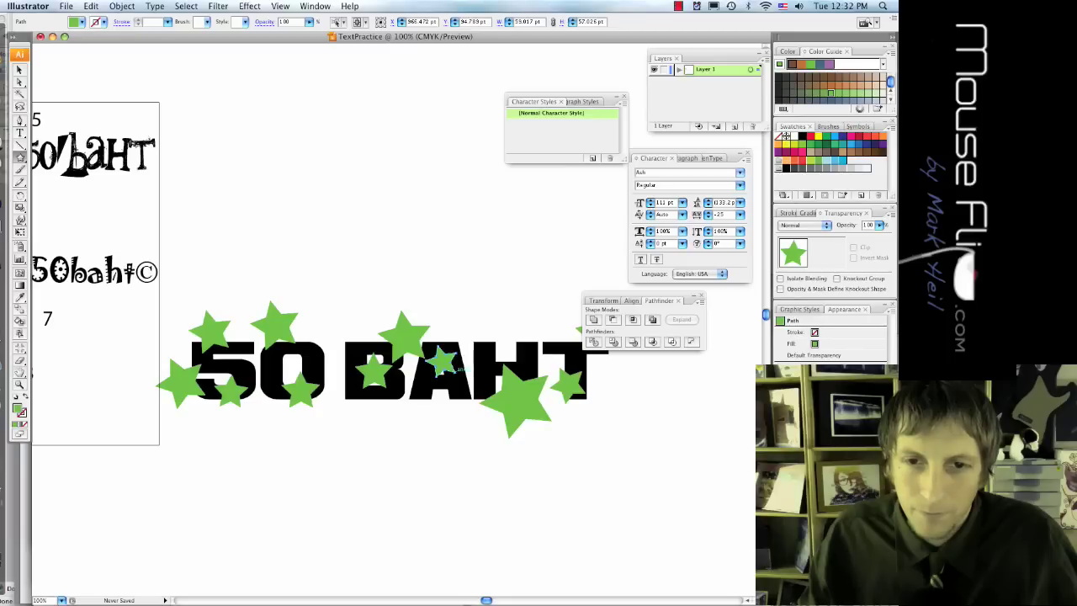
{"action": "left_click_drag", "start_coordinate": [440, 364], "coordinate": [441, 363]}
Step: Move the star on the letter A up into the gap between the A and the H
{"action": "left_click", "coordinate": [19, 69]}
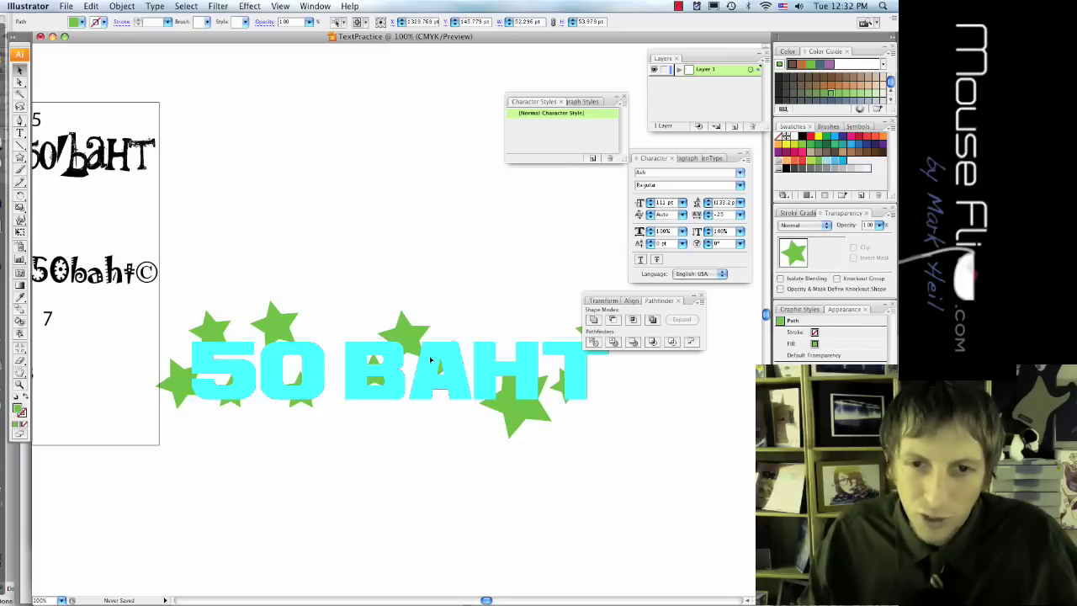
{"action": "left_click", "coordinate": [439, 364]}
{"action": "left_click_drag", "start_coordinate": [473, 341], "coordinate": [474, 341]}
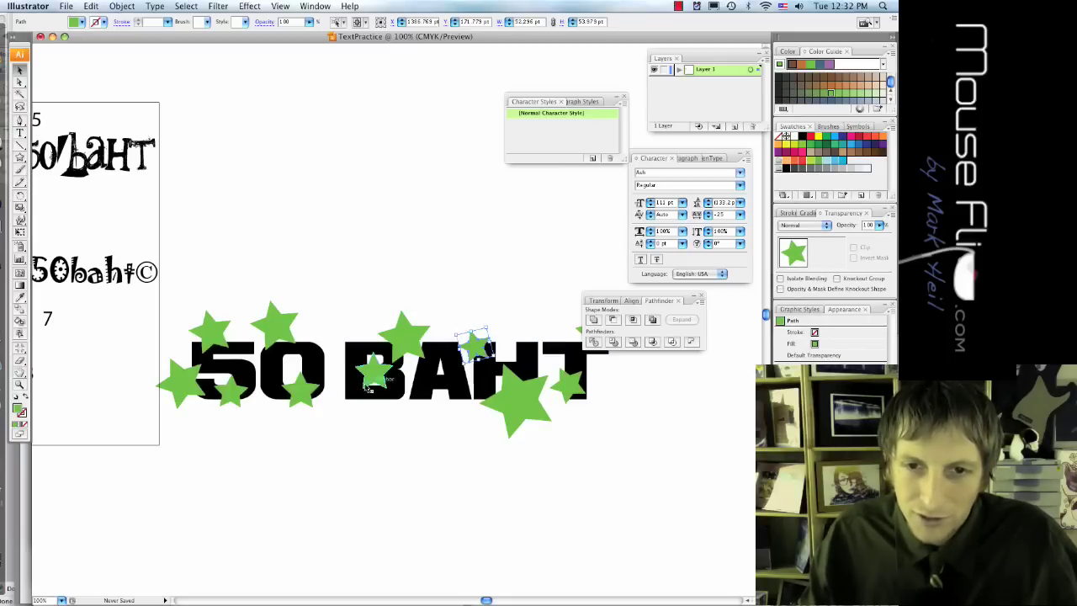
{"action": "left_click", "coordinate": [405, 484]}
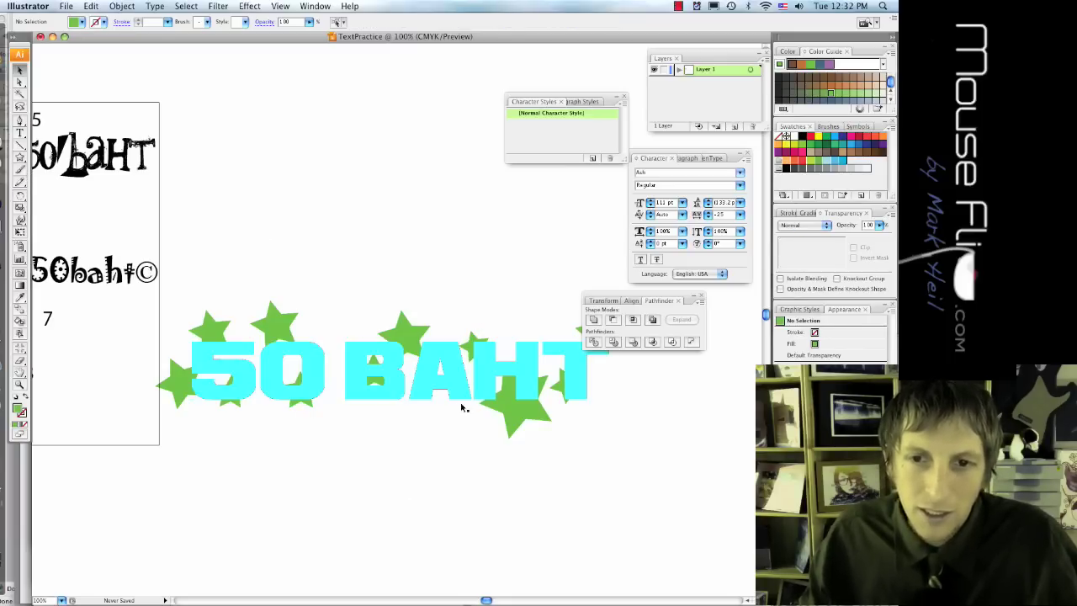
Step: Fill the "50 BAHT" text under the stars with the teal swatch C=80 M=10 Y=45 K=0
{"action": "left_click", "coordinate": [427, 397]}
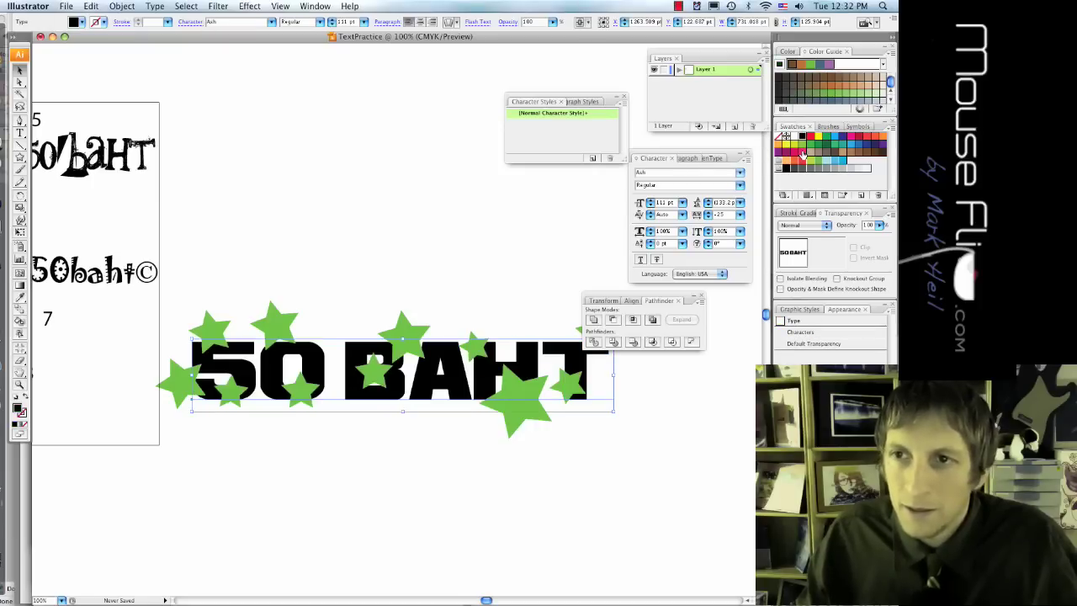
{"action": "left_click", "coordinate": [803, 154]}
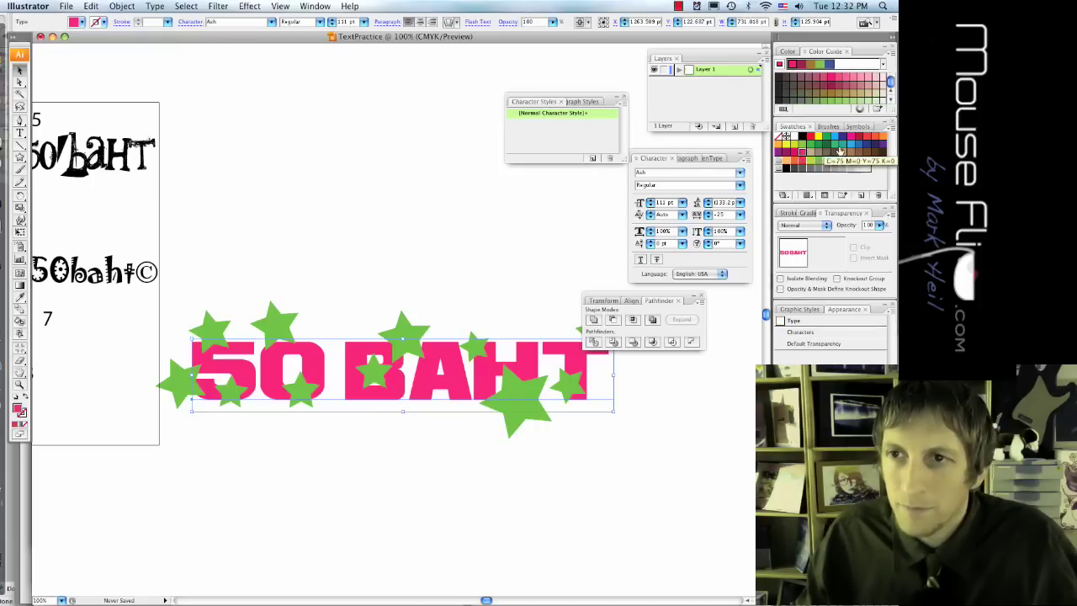
{"action": "left_click", "coordinate": [843, 150]}
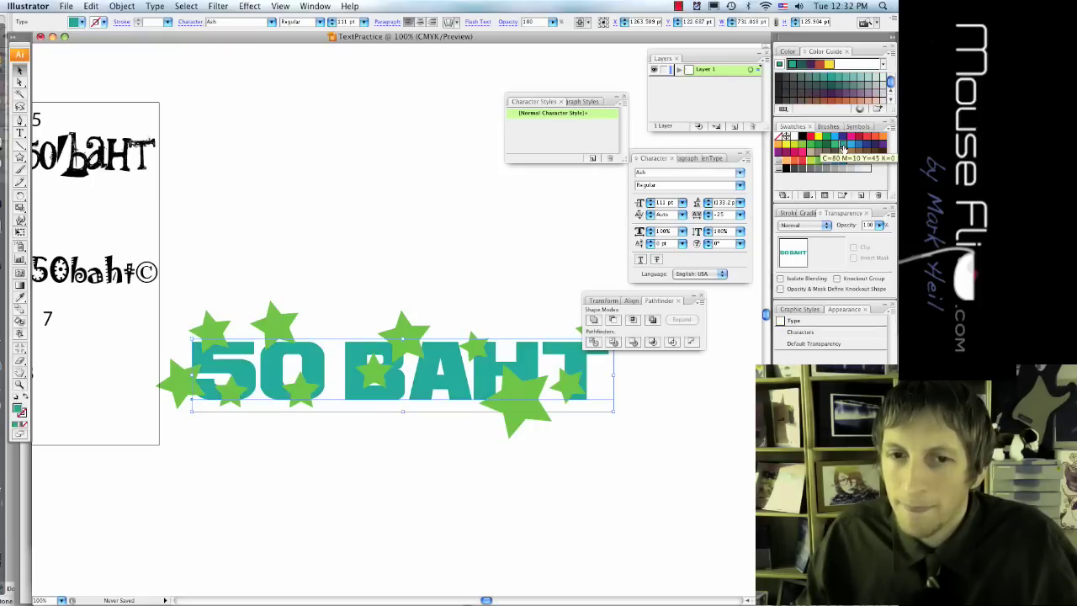
{"action": "left_click", "coordinate": [584, 469]}
Step: Select the teal text with all its stars and subtract the stars from the text using the Pathfinder shape mode
{"action": "left_click_drag", "start_coordinate": [632, 482], "coordinate": [170, 292]}
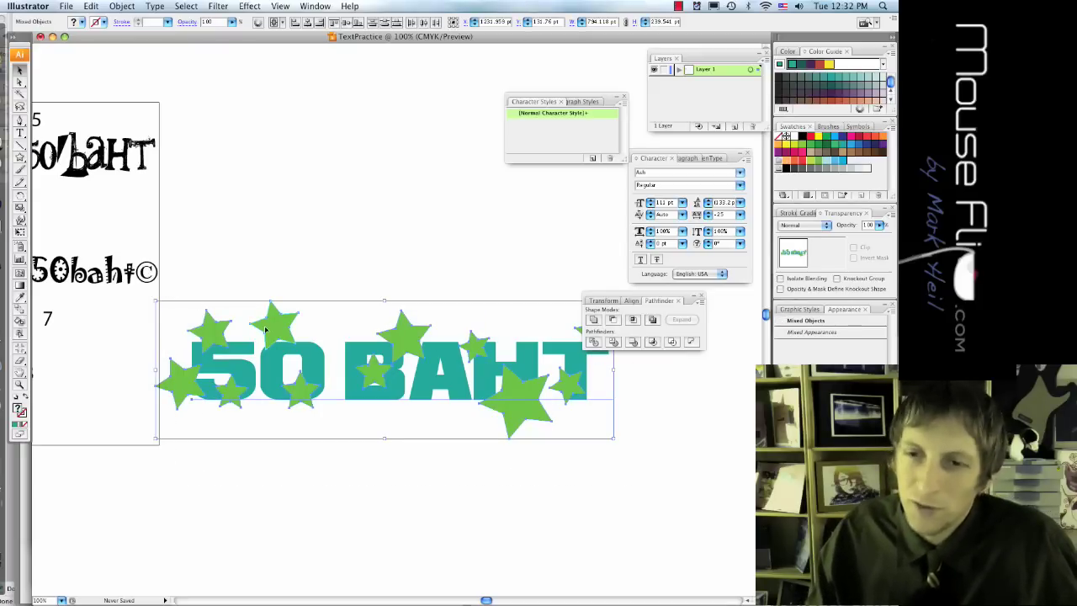
{"action": "left_click", "coordinate": [310, 6]}
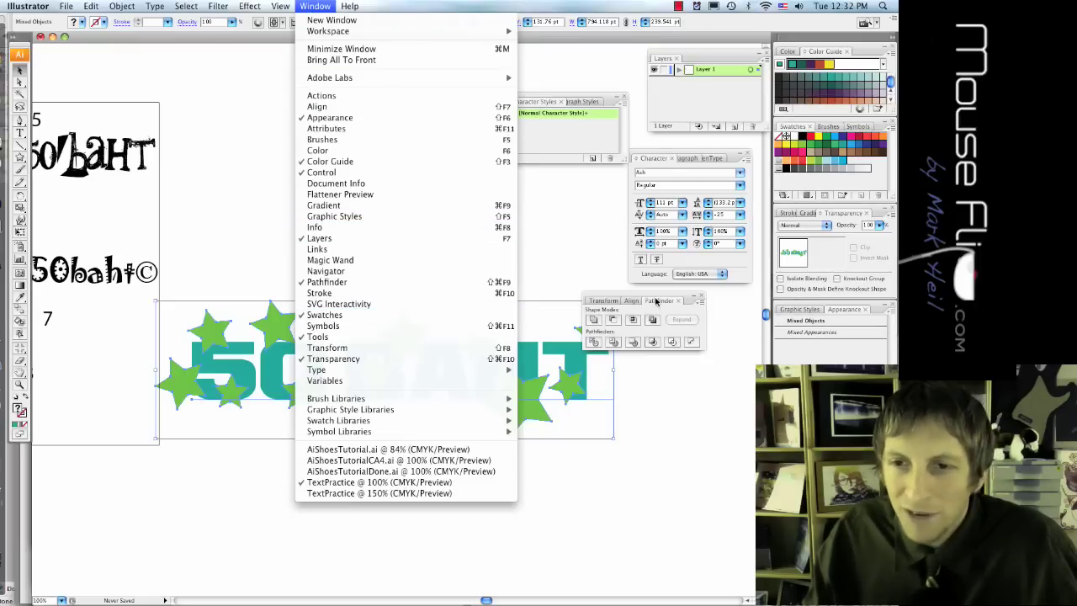
{"action": "left_click", "coordinate": [597, 227]}
{"action": "left_click_drag", "start_coordinate": [615, 298], "coordinate": [529, 198]}
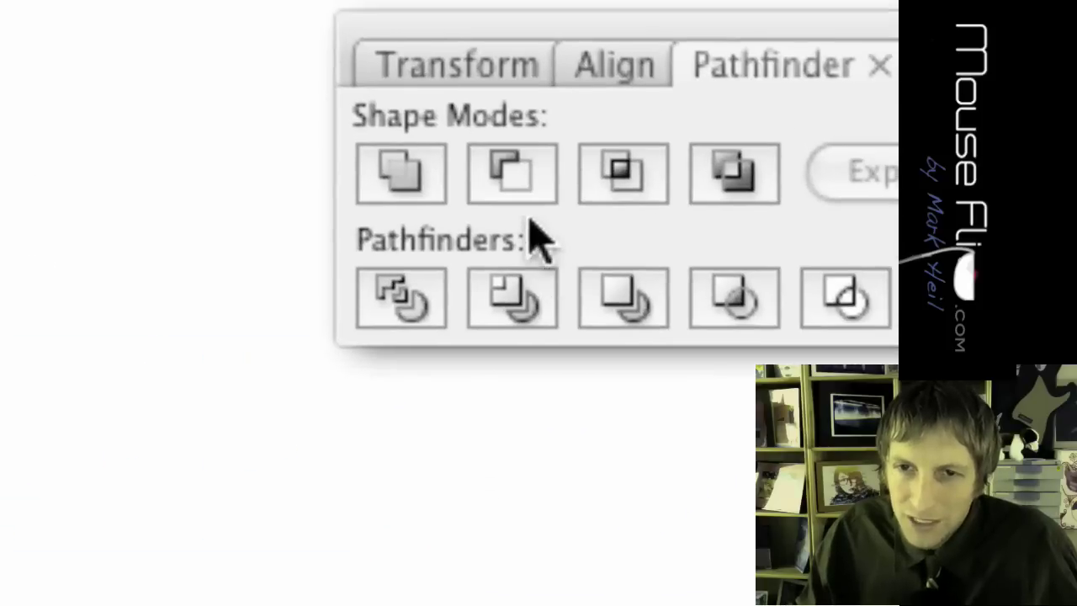
{"action": "left_click", "coordinate": [517, 168]}
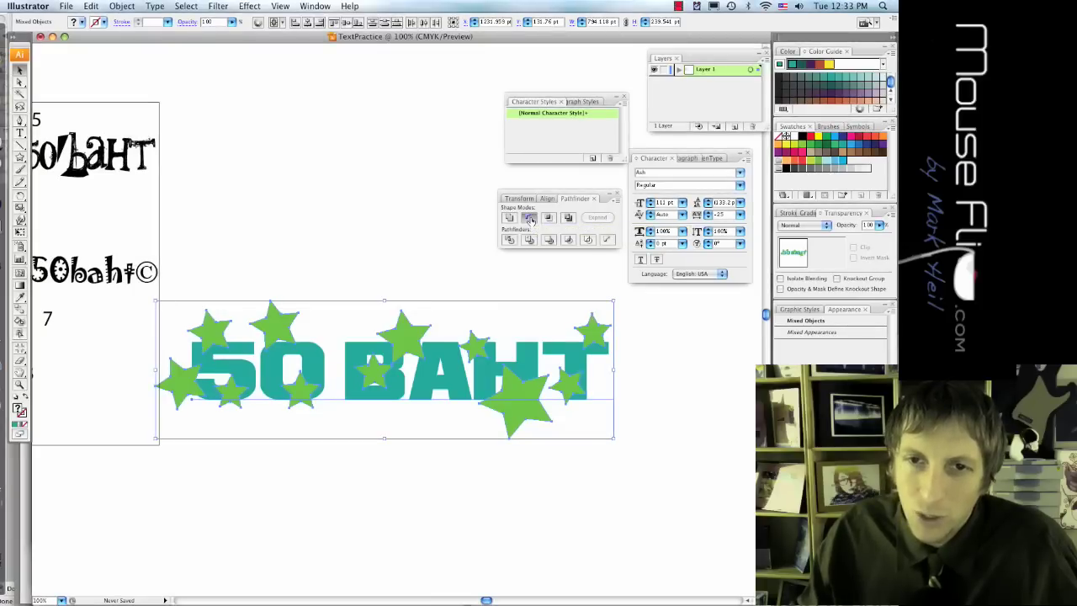
{"action": "left_click", "coordinate": [530, 218]}
{"action": "left_click", "coordinate": [389, 225]}
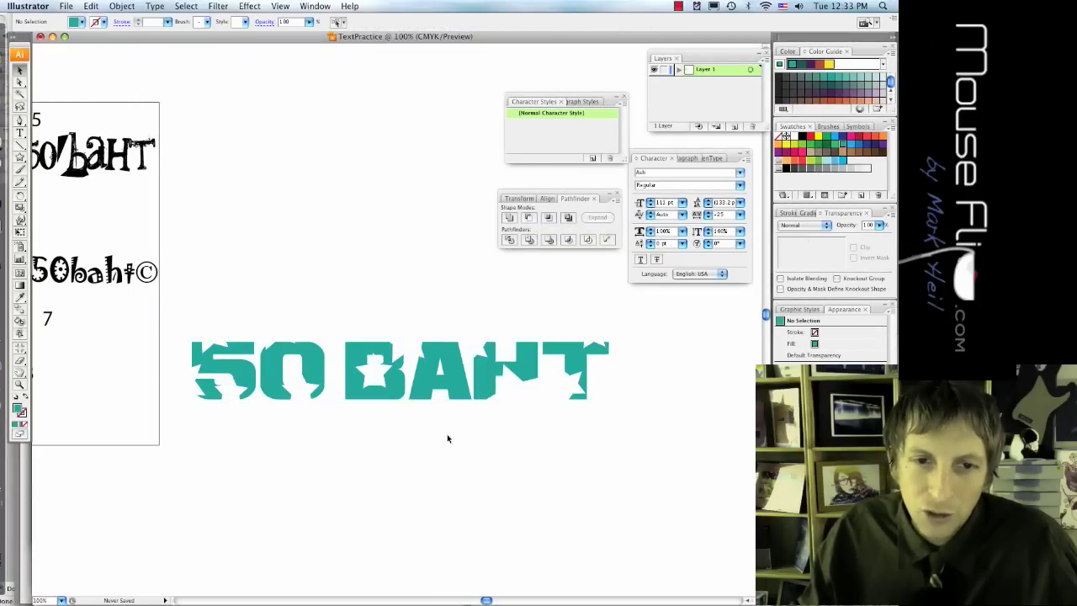
Step: Scale the star-cut "50 BAHT" shape down to about 208 pt wide and place it below the number 7 inside the page
{"action": "left_click", "coordinate": [446, 383]}
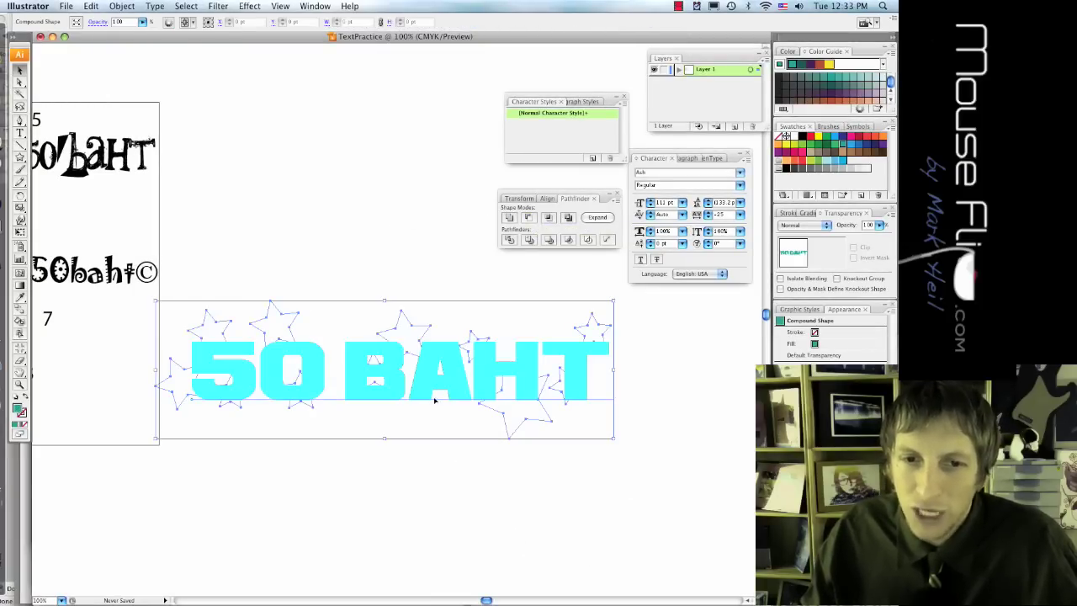
{"action": "left_click_drag", "start_coordinate": [614, 301], "coordinate": [384, 370]}
{"action": "left_click_drag", "start_coordinate": [365, 406], "coordinate": [227, 361]}
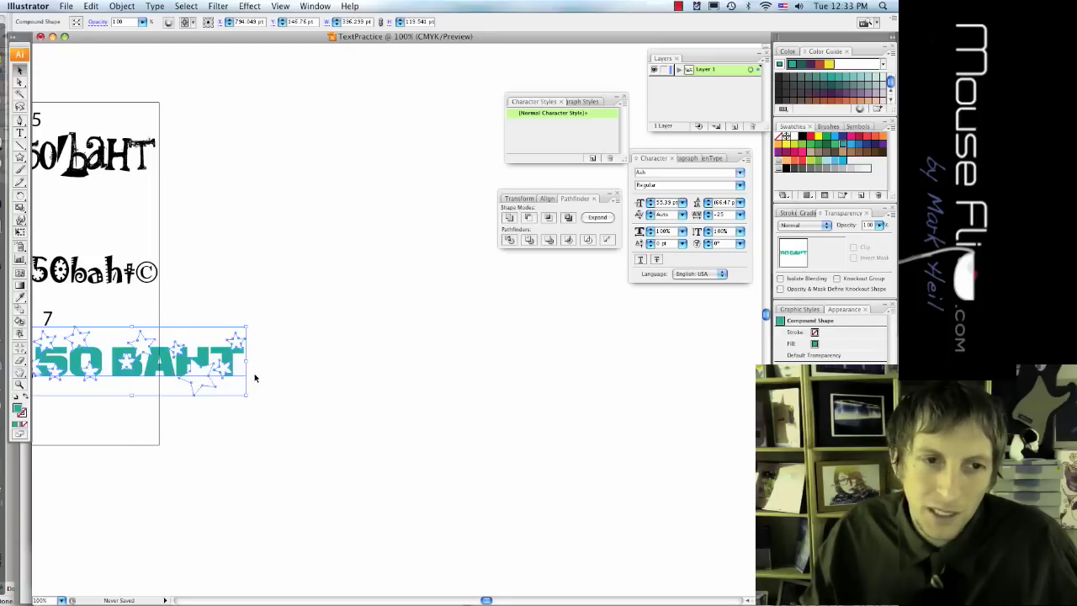
{"action": "scroll", "coordinate": [270, 378], "scroll_direction": "left", "scroll_amount": 5}
{"action": "left_click_drag", "start_coordinate": [306, 377], "coordinate": [225, 419]}
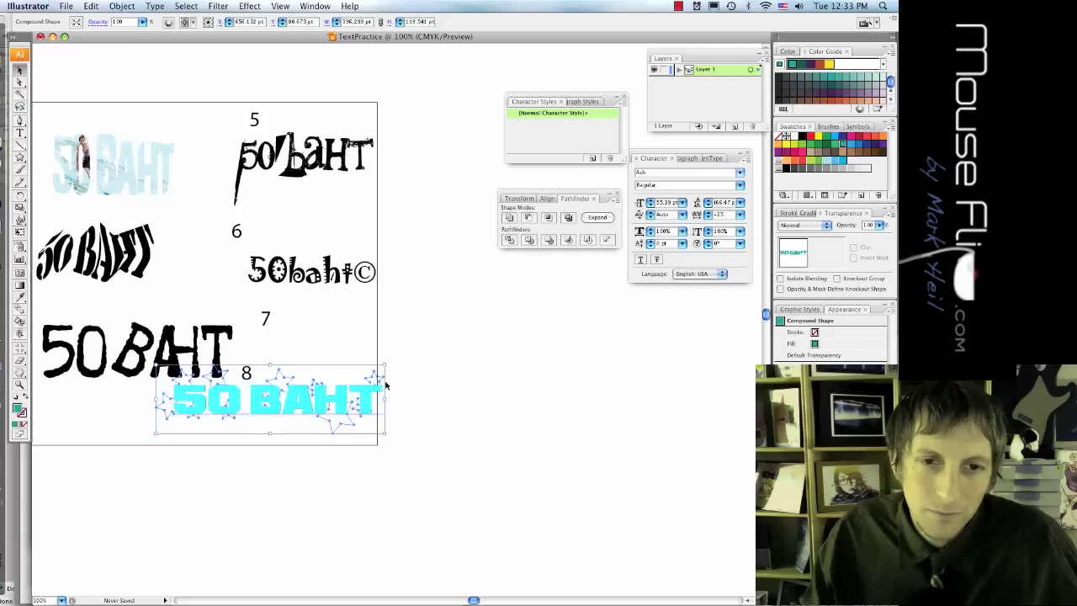
{"action": "left_click_drag", "start_coordinate": [385, 367], "coordinate": [278, 397]}
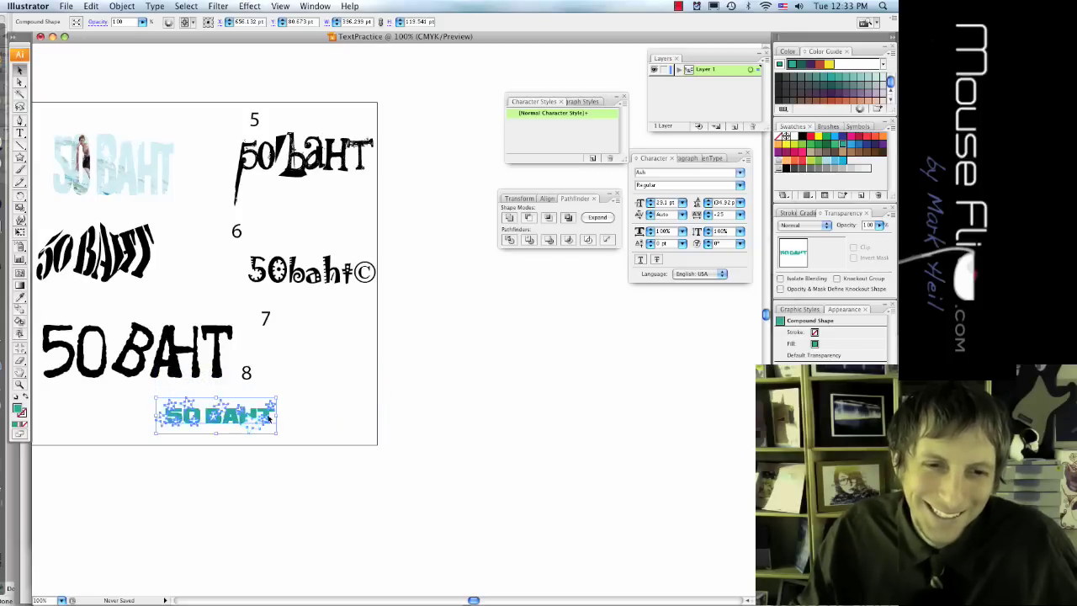
{"action": "left_click_drag", "start_coordinate": [223, 424], "coordinate": [334, 352]}
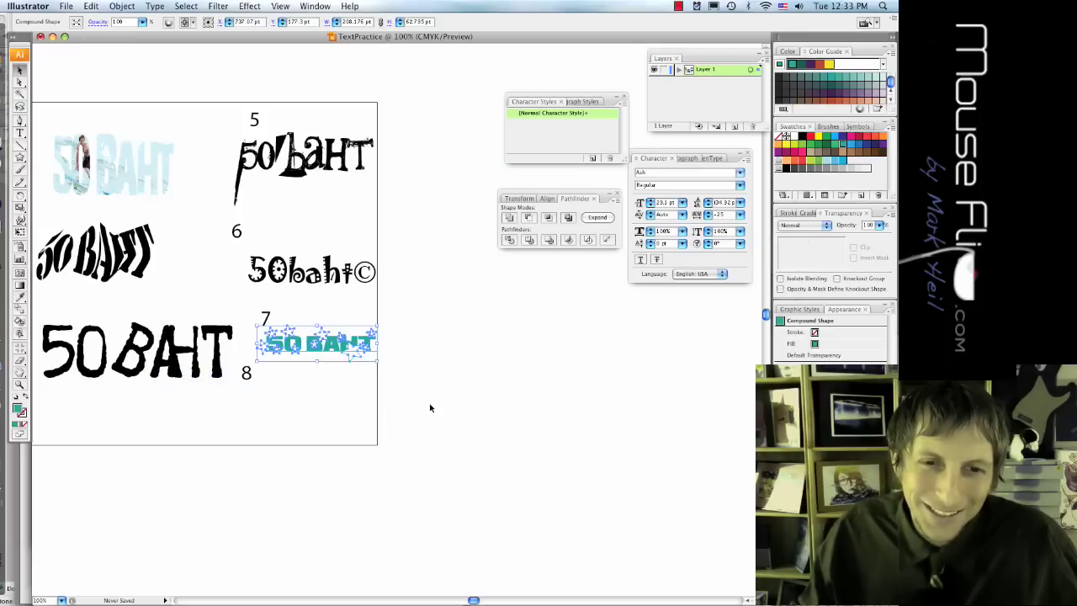
{"action": "left_click", "coordinate": [430, 409]}
Step: Add a new point text "50 BAHT" just below and beside the number 8
{"action": "scroll", "coordinate": [407, 427], "scroll_direction": "up", "scroll_amount": 3}
{"action": "scroll", "coordinate": [350, 399], "scroll_direction": "left", "scroll_amount": 4}
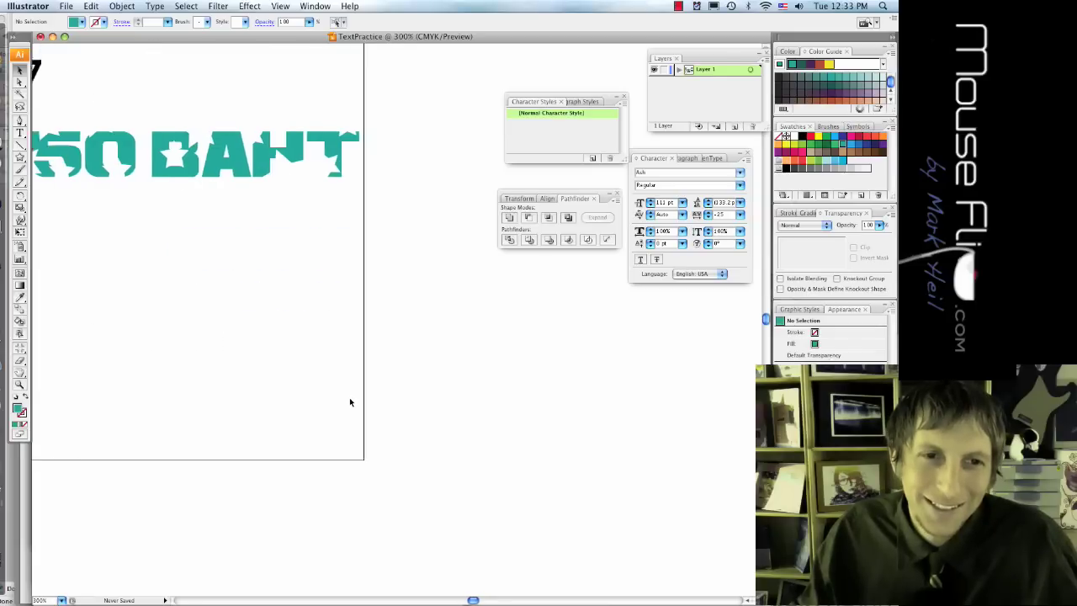
{"action": "scroll", "coordinate": [350, 399], "scroll_direction": "up", "scroll_amount": 1}
{"action": "scroll", "coordinate": [350, 402], "scroll_direction": "left", "scroll_amount": 5}
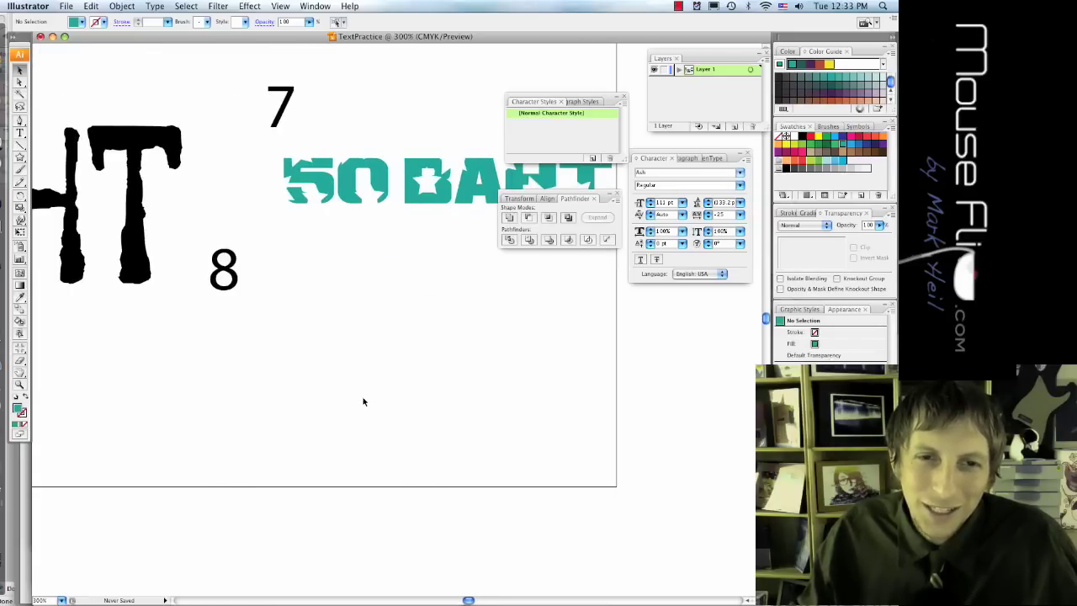
{"action": "scroll", "coordinate": [362, 400], "scroll_direction": "right", "scroll_amount": 2}
{"action": "left_click", "coordinate": [20, 132]}
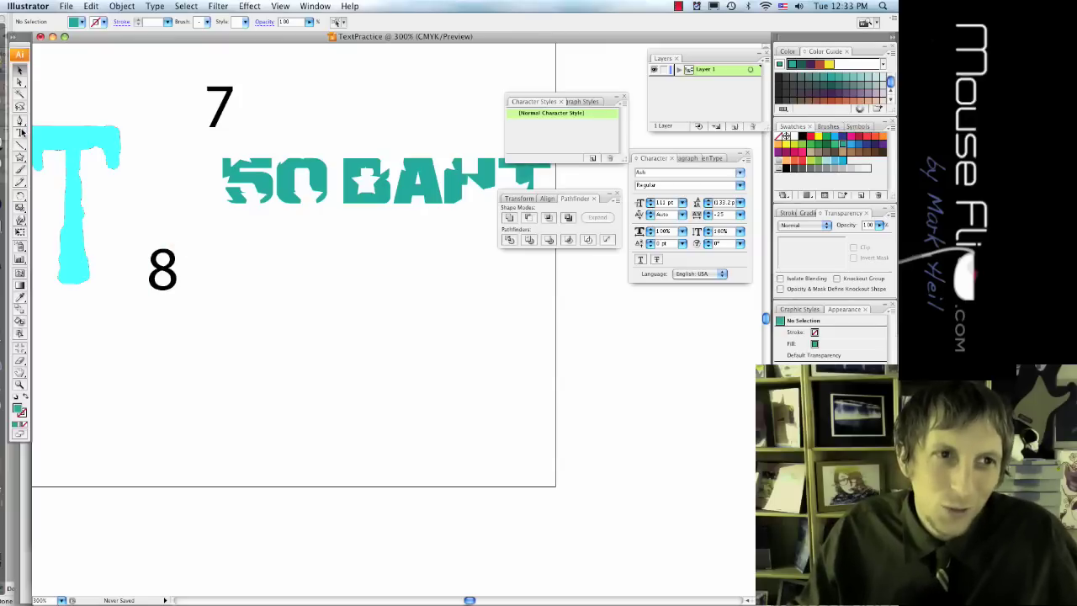
{"action": "left_click", "coordinate": [258, 325]}
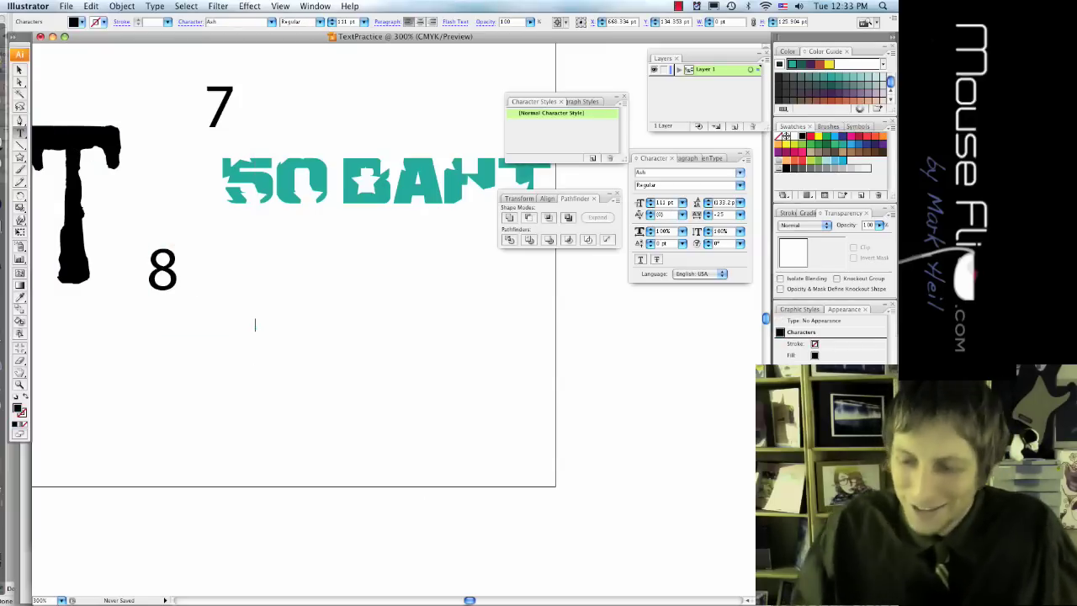
{"action": "type", "text": "50"}
{"action": "type", "text": " BAHT"}
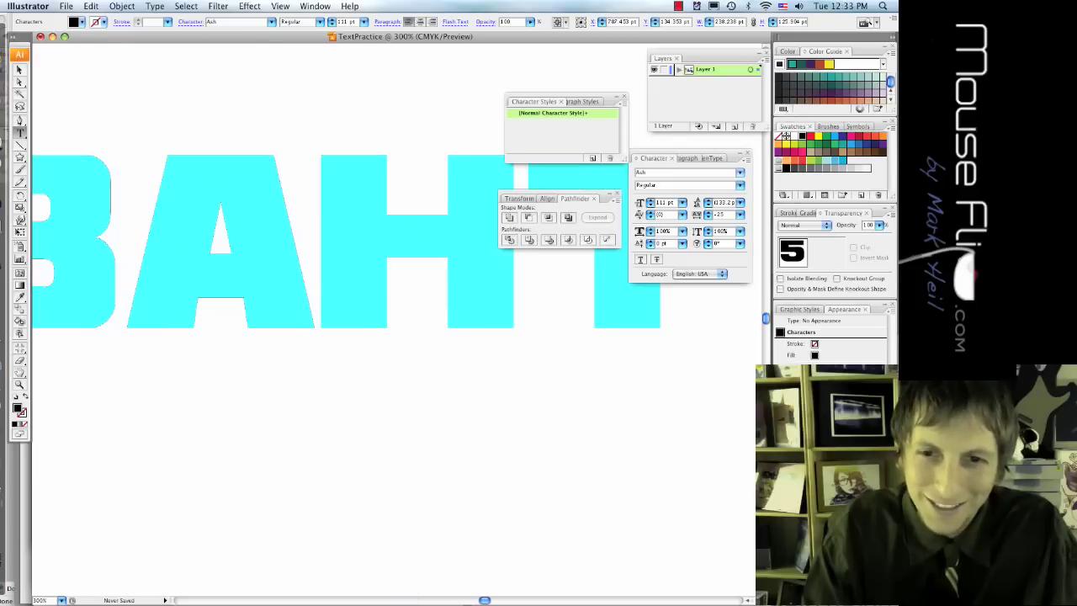
Step: Set the font size of the whole new "50 BAHT" text to 60 pt
{"action": "key", "text": "ctrl+a"}
{"action": "left_click", "coordinate": [332, 21]}
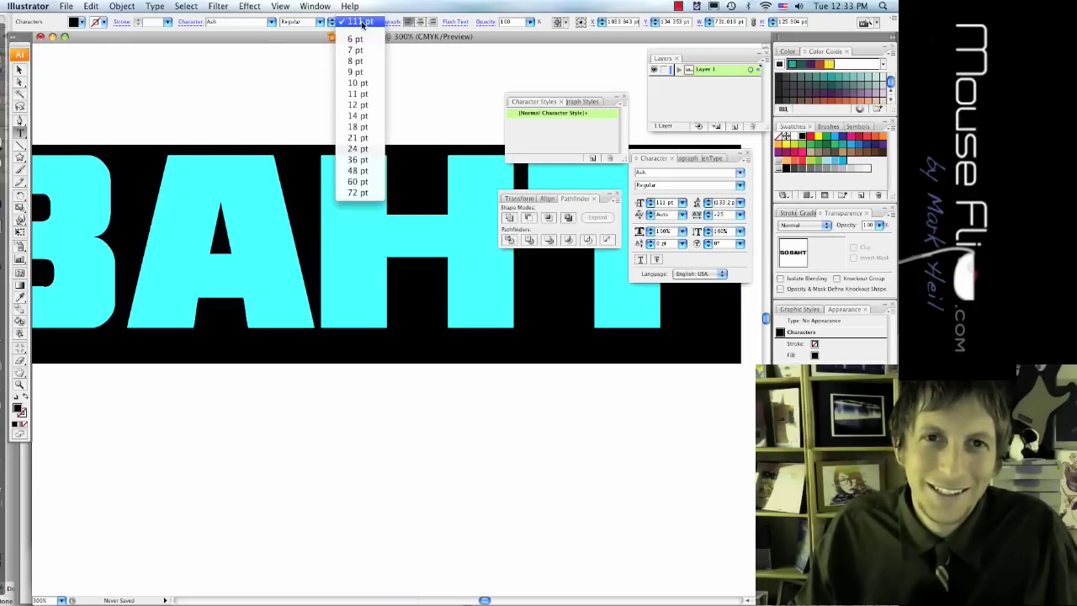
{"action": "left_click", "coordinate": [363, 183]}
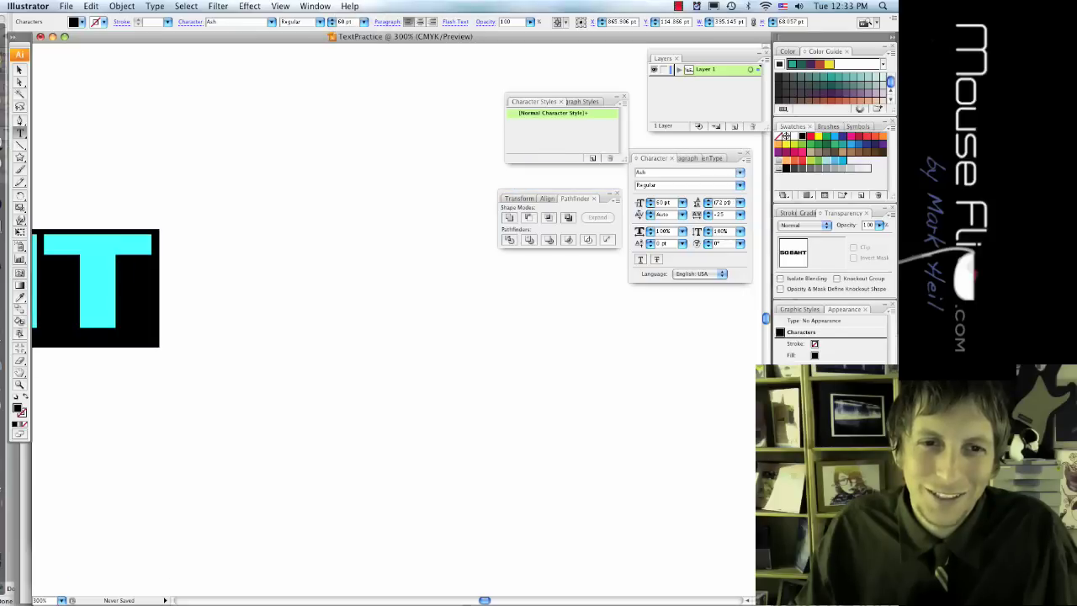
Step: Set the font of the new "50 BAHT" text beside the number 8 to Baby Kruffy
{"action": "left_click", "coordinate": [272, 23]}
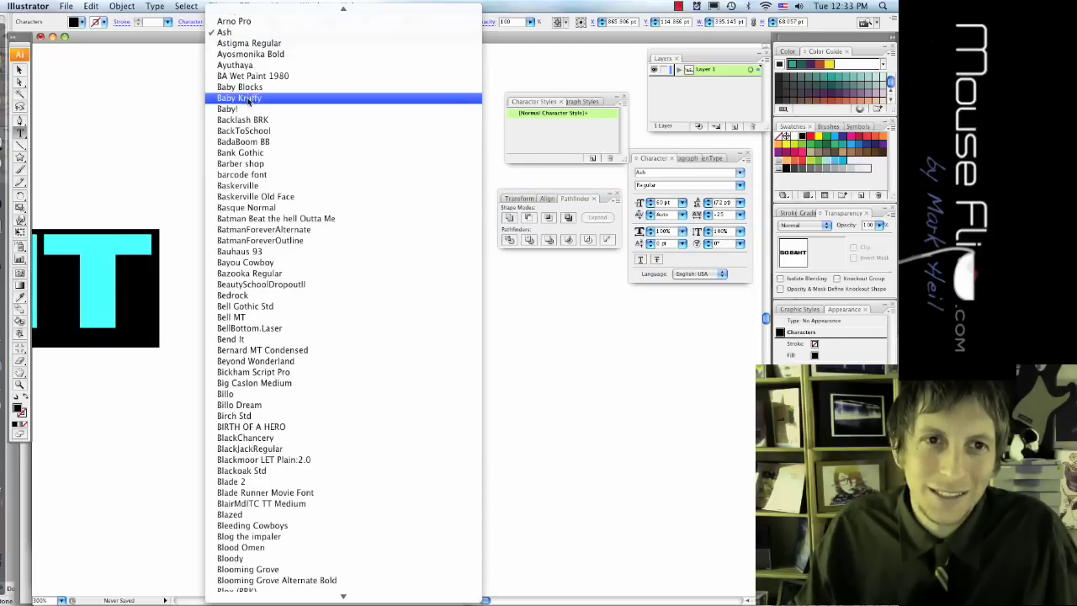
{"action": "left_click", "coordinate": [250, 99]}
{"action": "scroll", "coordinate": [337, 252], "scroll_direction": "left", "scroll_amount": 10}
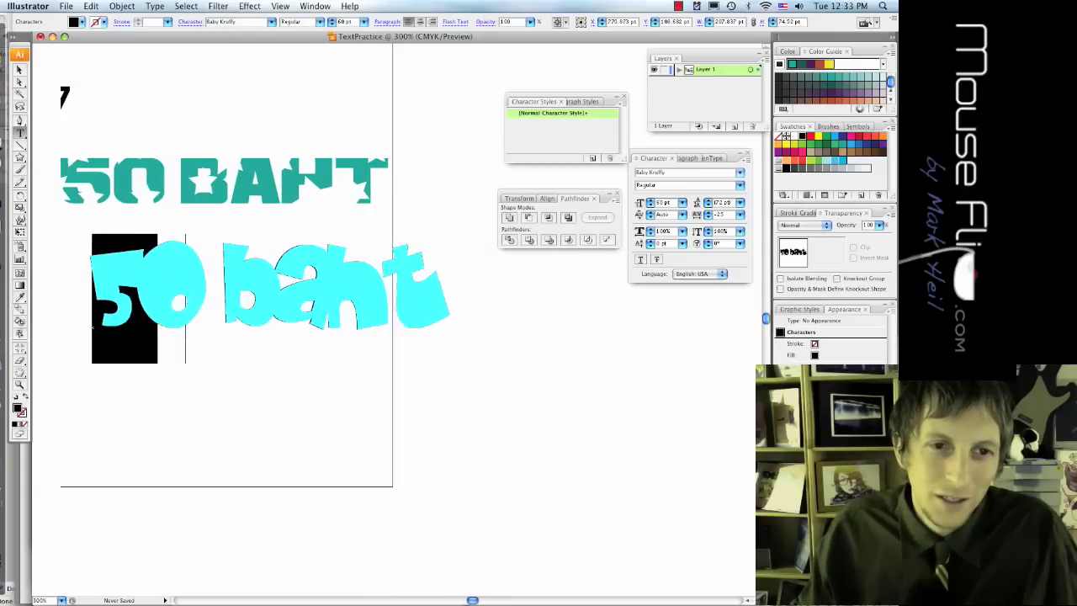
{"action": "left_click", "coordinate": [20, 70]}
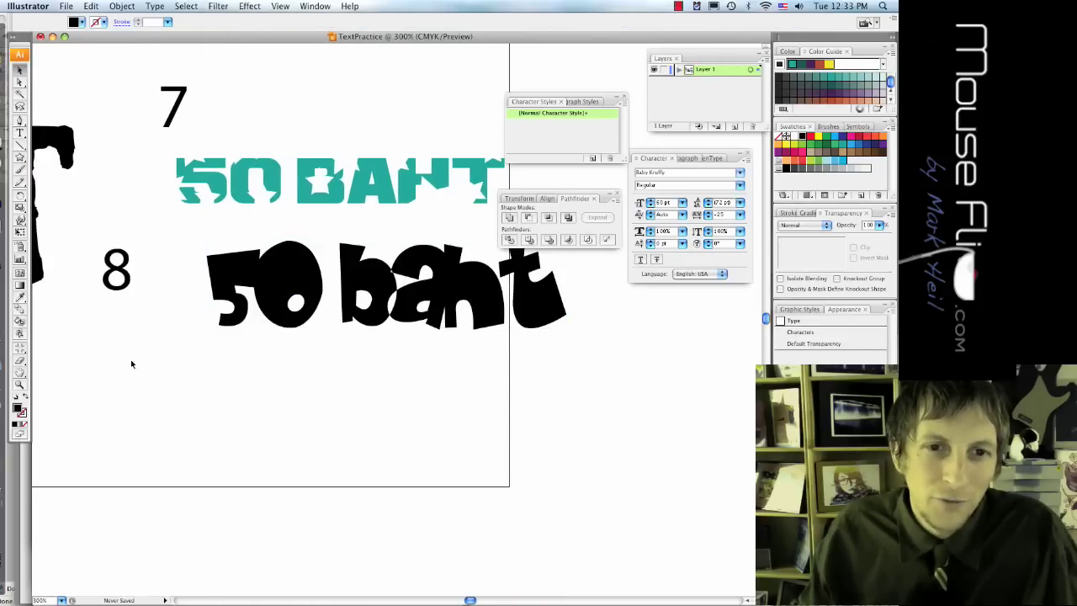
Step: Select all characters of the Baby Kruffy text and set their tracking to 100
{"action": "left_click", "coordinate": [342, 304]}
{"action": "double_click", "coordinate": [341, 305]}
{"action": "key", "text": "super+a"}
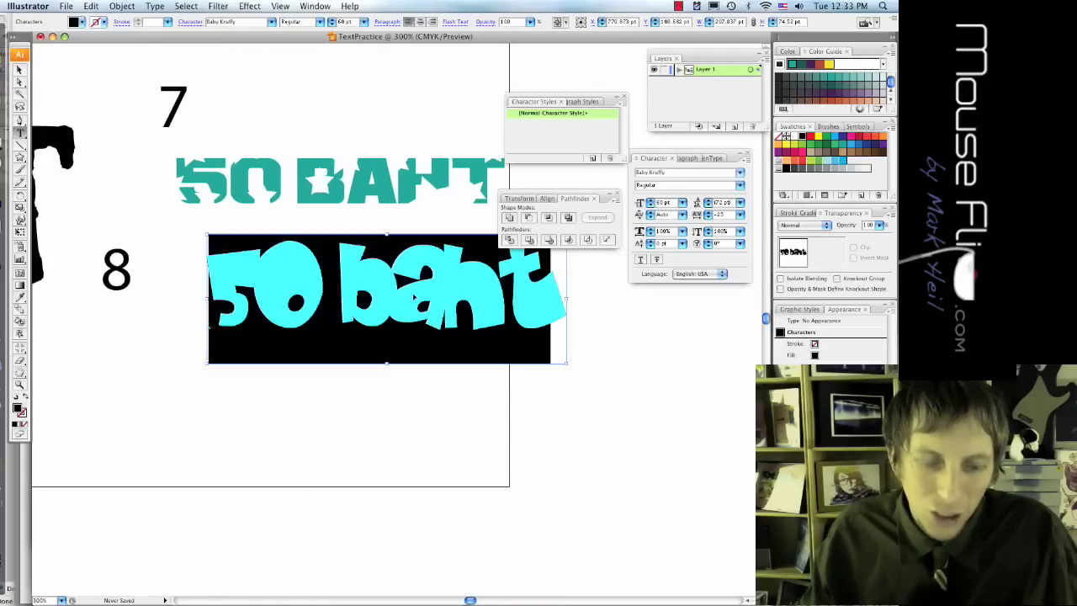
{"action": "left_click", "coordinate": [741, 215]}
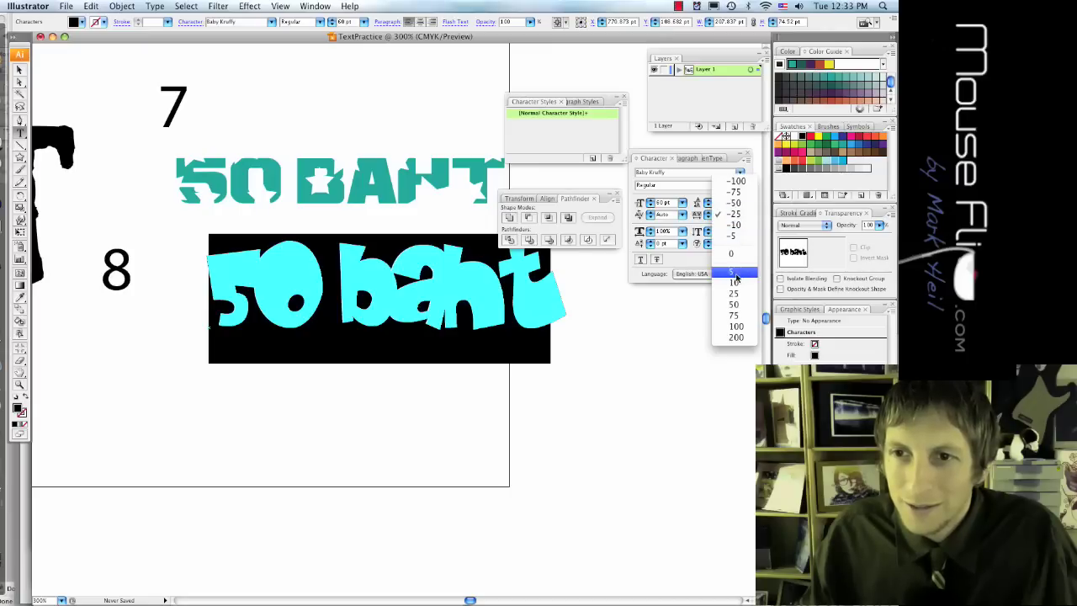
{"action": "left_click", "coordinate": [744, 278]}
{"action": "left_click", "coordinate": [739, 214]}
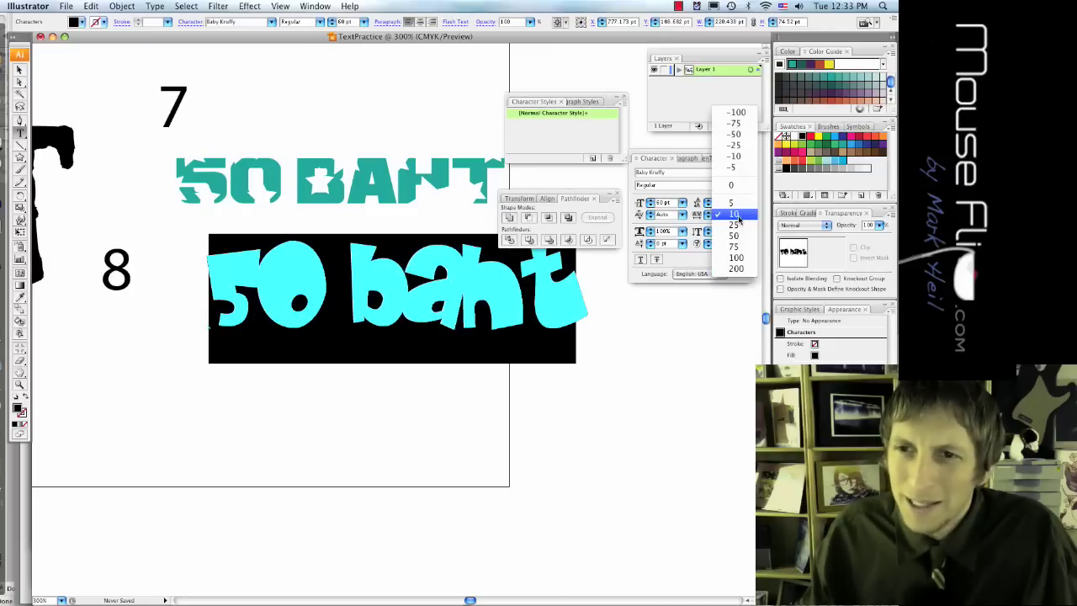
{"action": "left_click", "coordinate": [744, 258]}
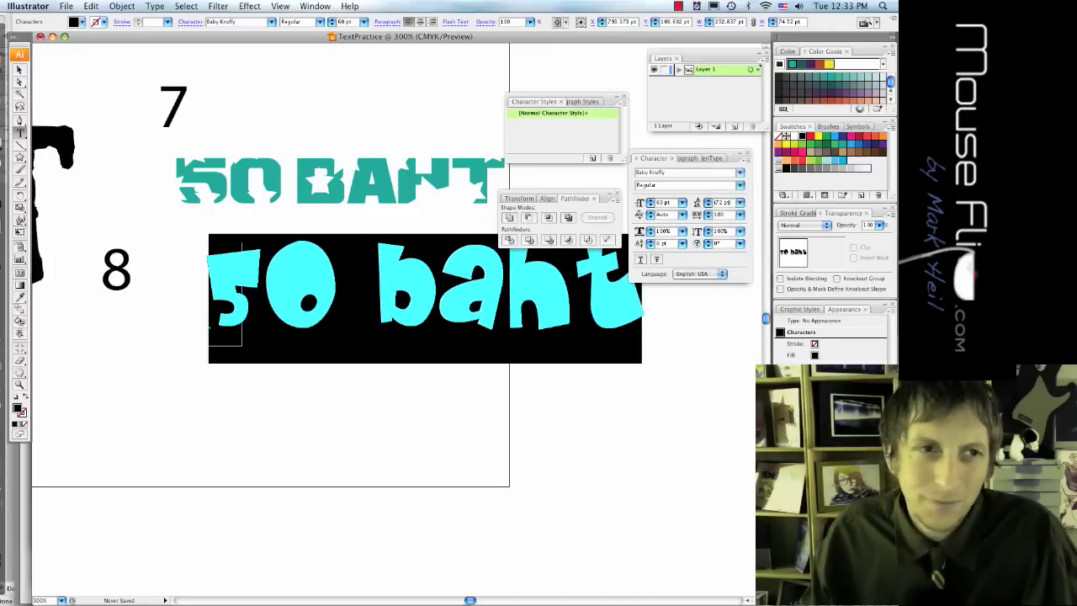
Step: Move the eighth text slightly down and to the left, and convert it to outlines
{"action": "left_click", "coordinate": [17, 71]}
{"action": "left_click", "coordinate": [253, 375]}
{"action": "left_click_drag", "start_coordinate": [292, 313], "coordinate": [280, 342]}
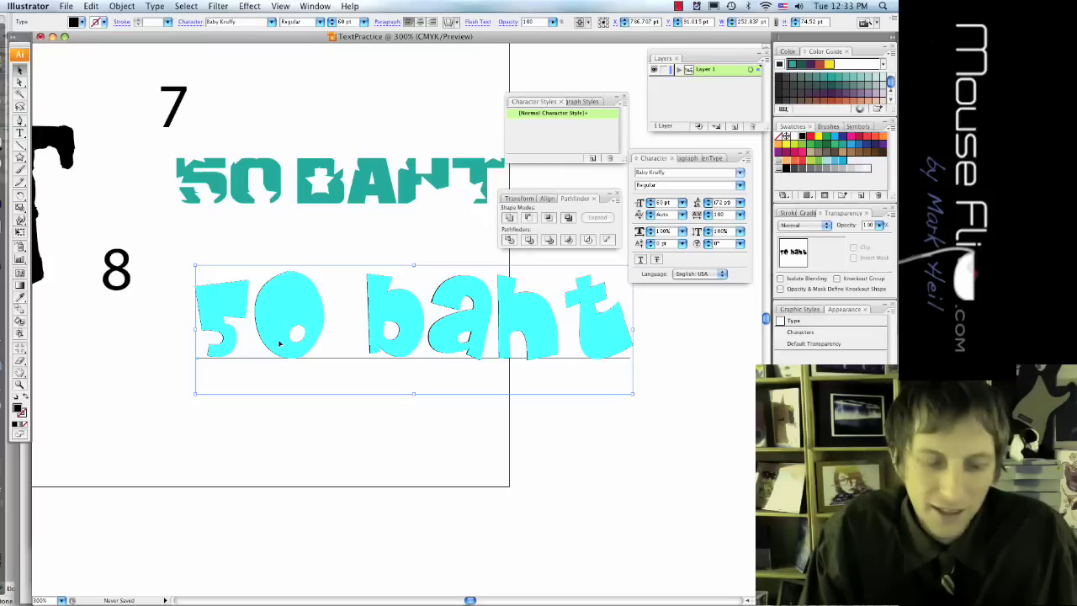
{"action": "key", "text": "shift+super+o"}
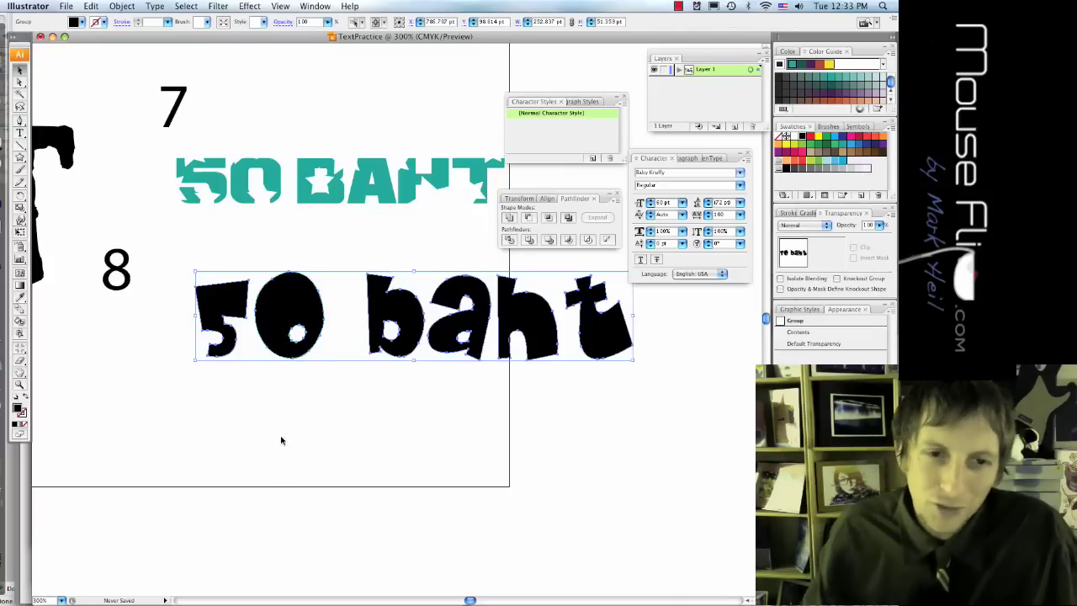
Step: Fill the outlined eighth "50 baht" text with the purple swatch
{"action": "left_click", "coordinate": [281, 438]}
{"action": "left_click", "coordinate": [285, 348]}
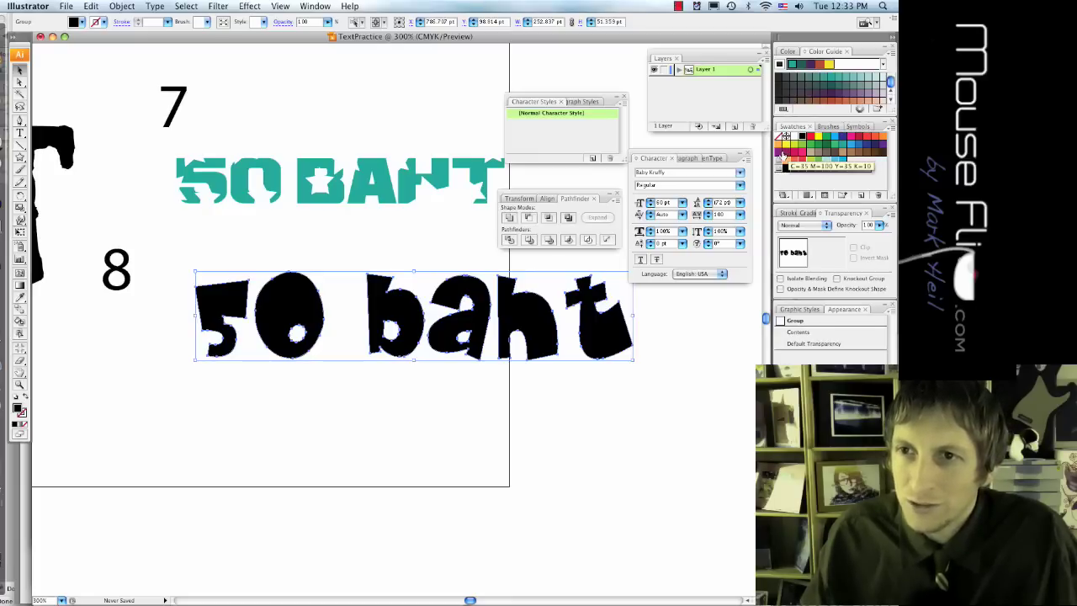
{"action": "left_click", "coordinate": [790, 152]}
Step: Duplicate the purple text, fill the copy with blue, and offset it slightly up and to the right of the original
{"action": "key", "text": "ctrl+shift+b"}
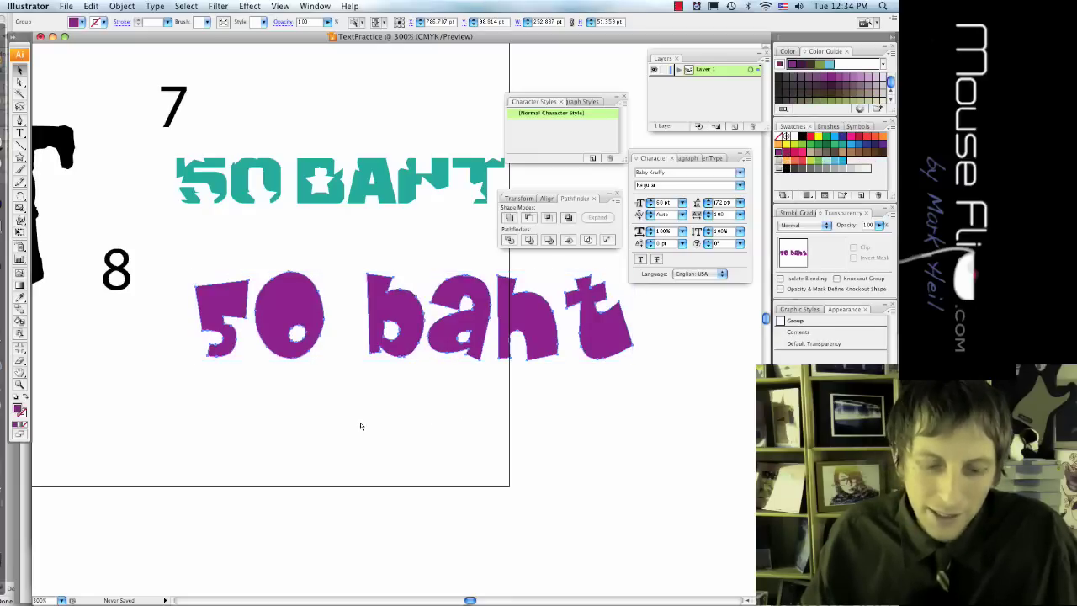
{"action": "key", "text": "super+v"}
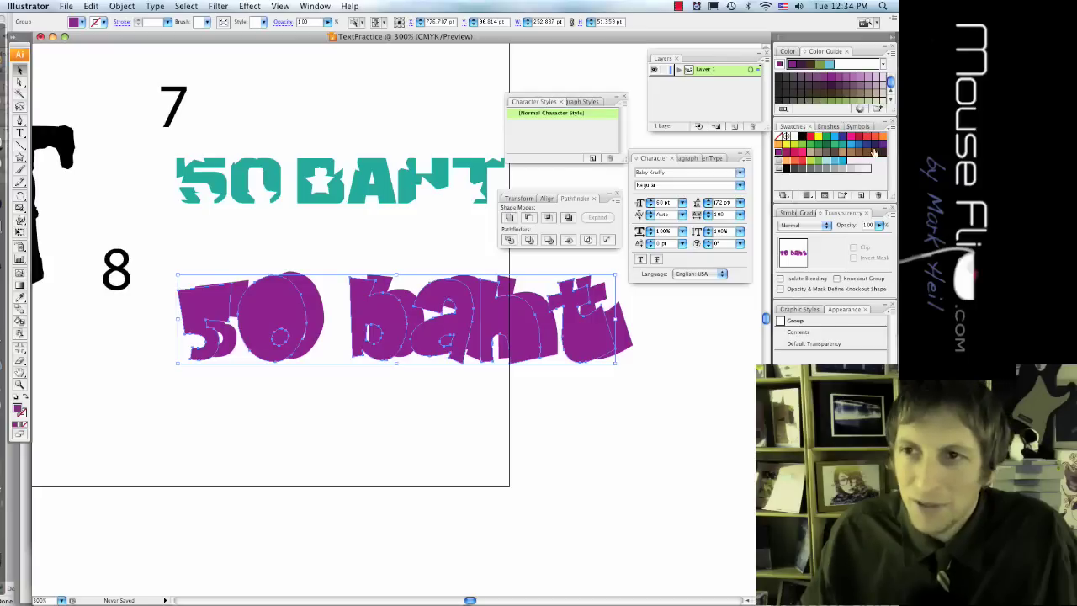
{"action": "left_click", "coordinate": [858, 145]}
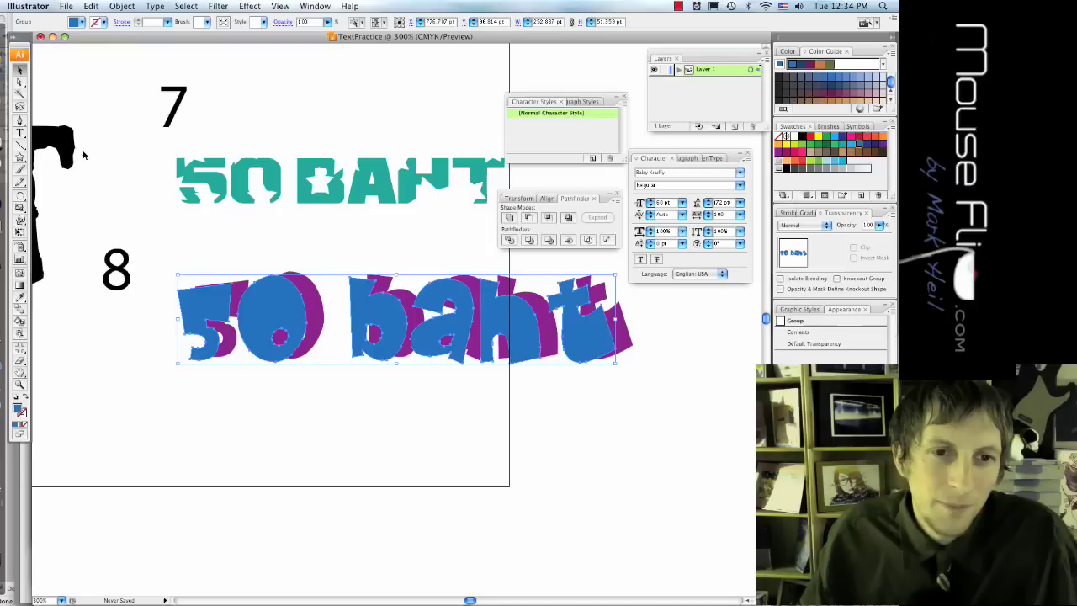
{"action": "left_click_drag", "start_coordinate": [234, 305], "coordinate": [242, 298]}
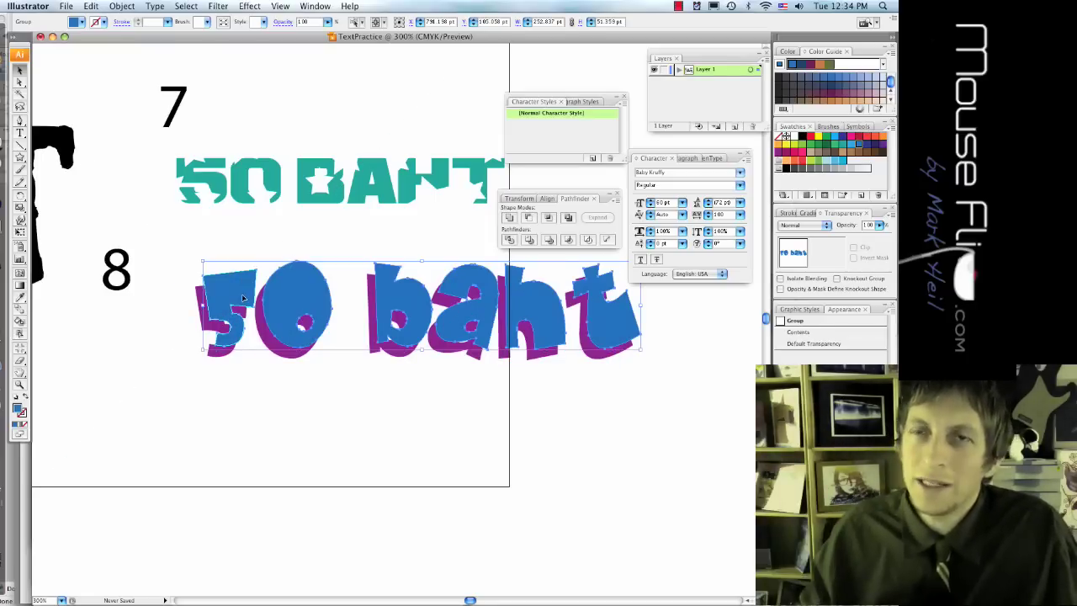
Step: Configure the Blend tool's spacing to Specified Steps with 50 steps
{"action": "scroll", "coordinate": [243, 299], "scroll_direction": "up", "scroll_amount": 1}
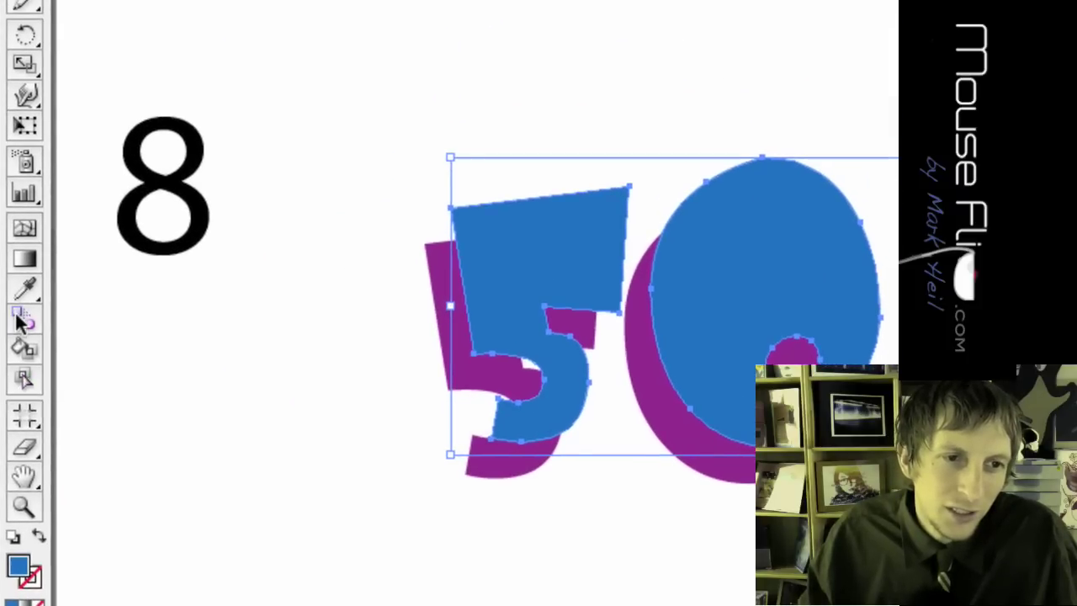
{"action": "double_click", "coordinate": [20, 322]}
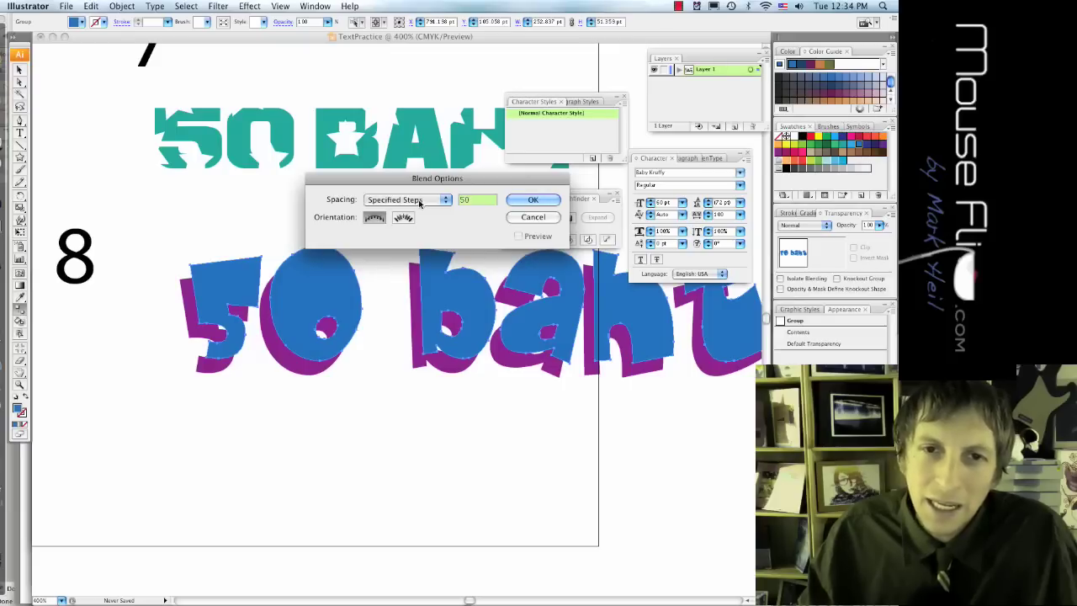
{"action": "left_click", "coordinate": [421, 200]}
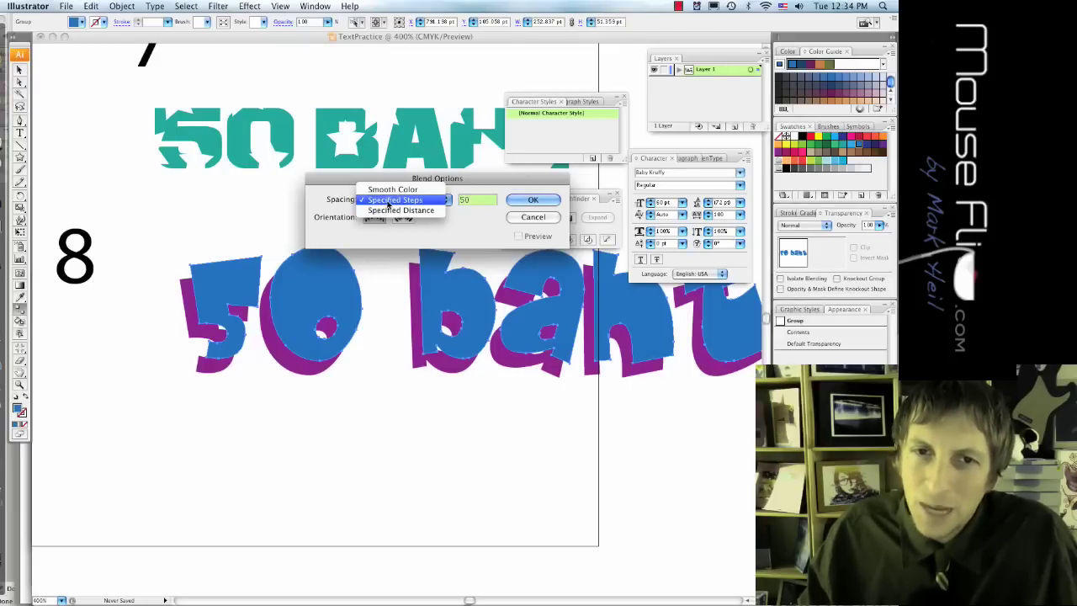
{"action": "left_click", "coordinate": [392, 200]}
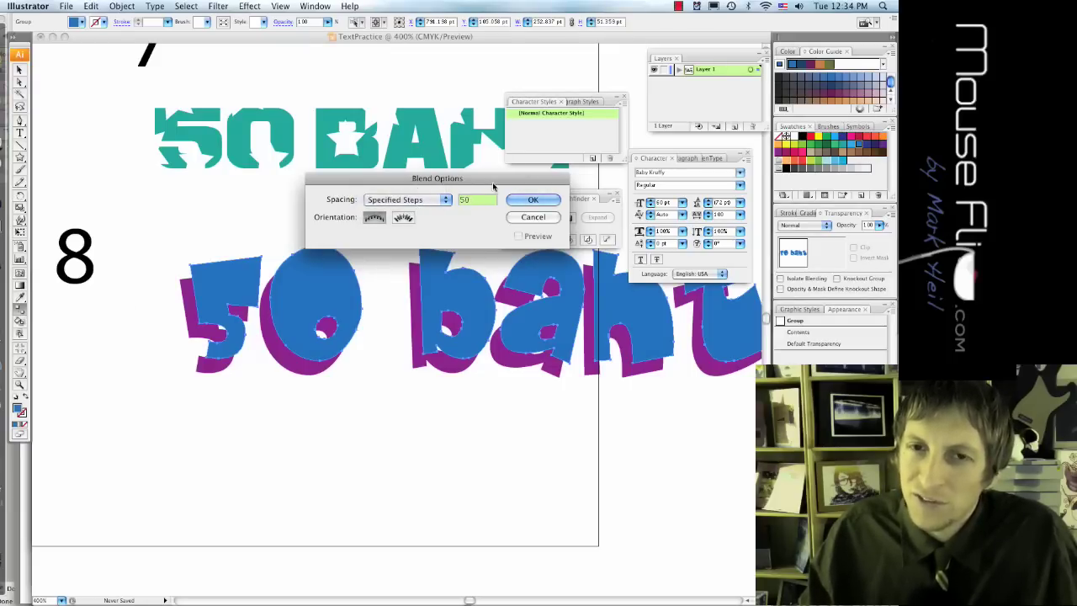
{"action": "left_click", "coordinate": [533, 200]}
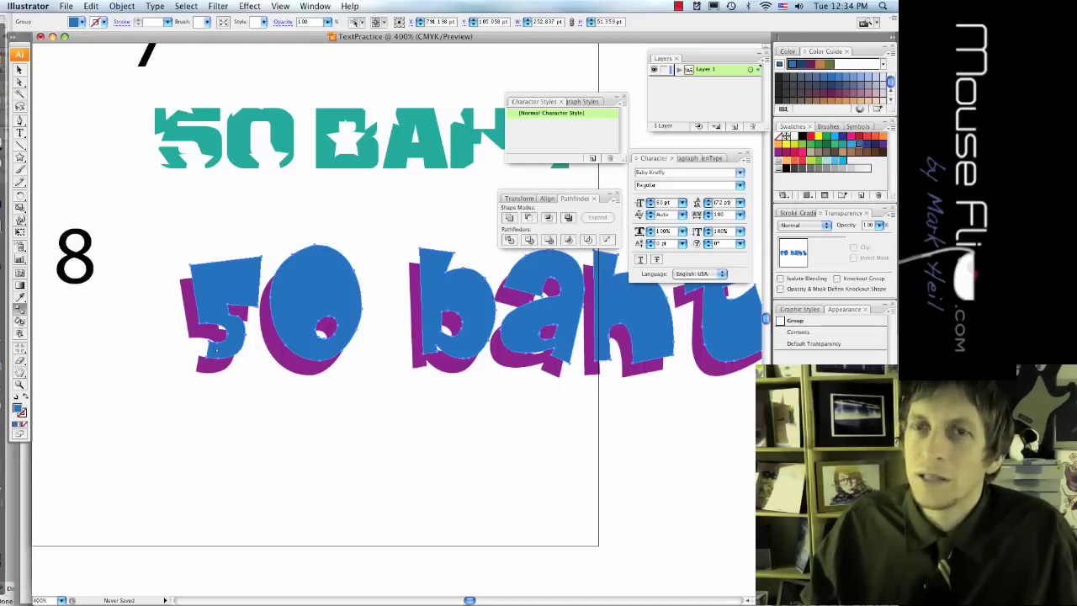
Step: Blend the blue "50 baht" copy with the purple one behind it, then deselect the result
{"action": "scroll", "coordinate": [216, 349], "scroll_direction": "up", "scroll_amount": 5}
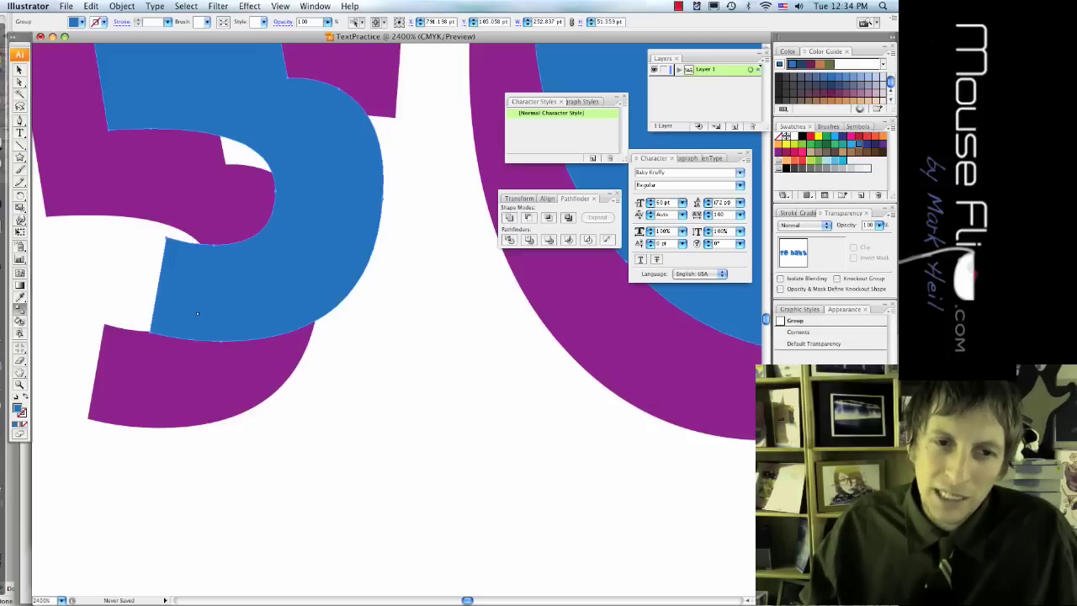
{"action": "left_click", "coordinate": [119, 372]}
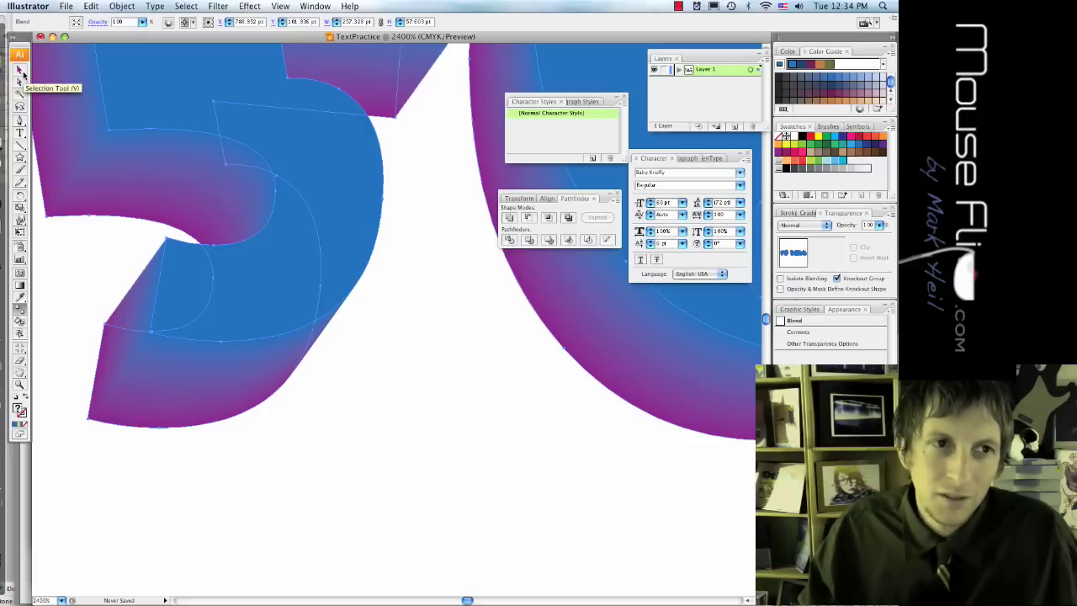
{"action": "left_click", "coordinate": [20, 72]}
{"action": "left_click", "coordinate": [240, 499]}
Step: Move the blended "50 baht" design below the number 8 so it fits inside the page's right edge
{"action": "scroll", "coordinate": [240, 499], "scroll_direction": "down", "scroll_amount": 3}
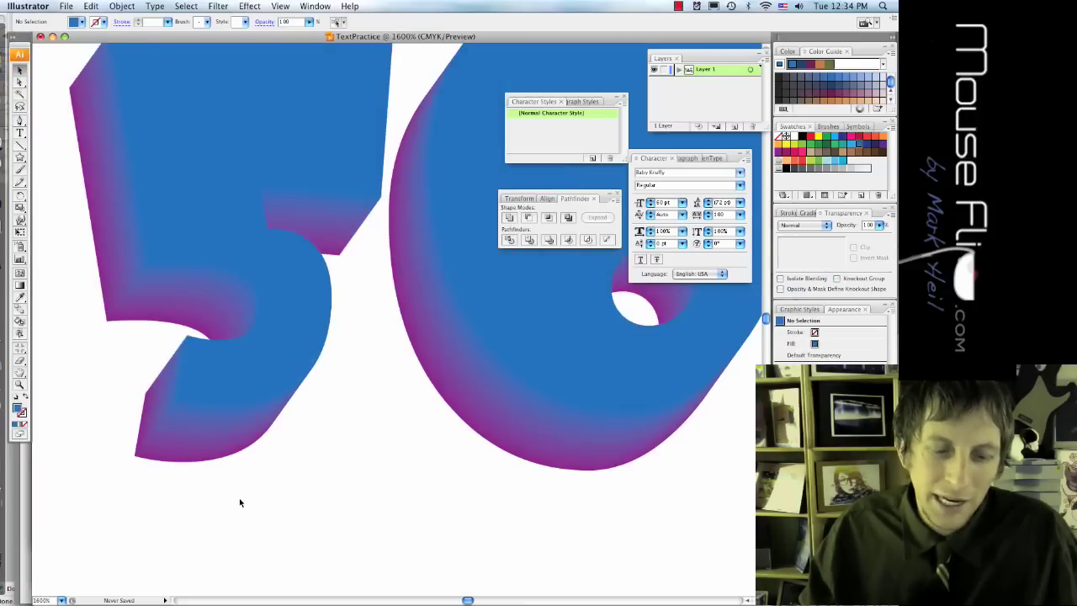
{"action": "key", "text": "super+1"}
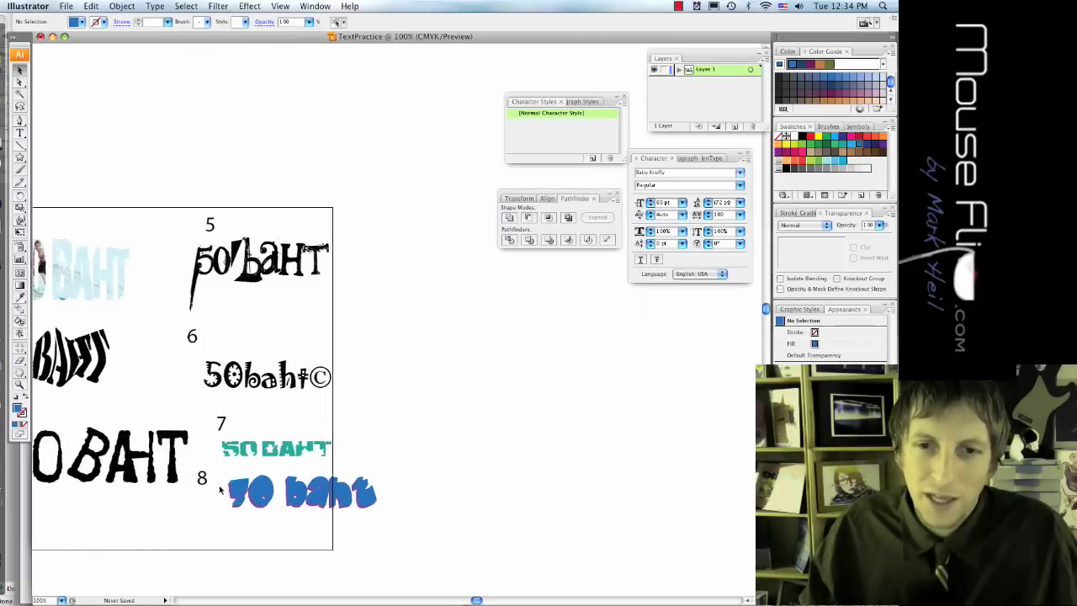
{"action": "scroll", "coordinate": [227, 482], "scroll_direction": "left", "scroll_amount": 5}
{"action": "scroll", "coordinate": [227, 482], "scroll_direction": "left", "scroll_amount": 3}
{"action": "scroll", "coordinate": [379, 450], "scroll_direction": "right", "scroll_amount": 4}
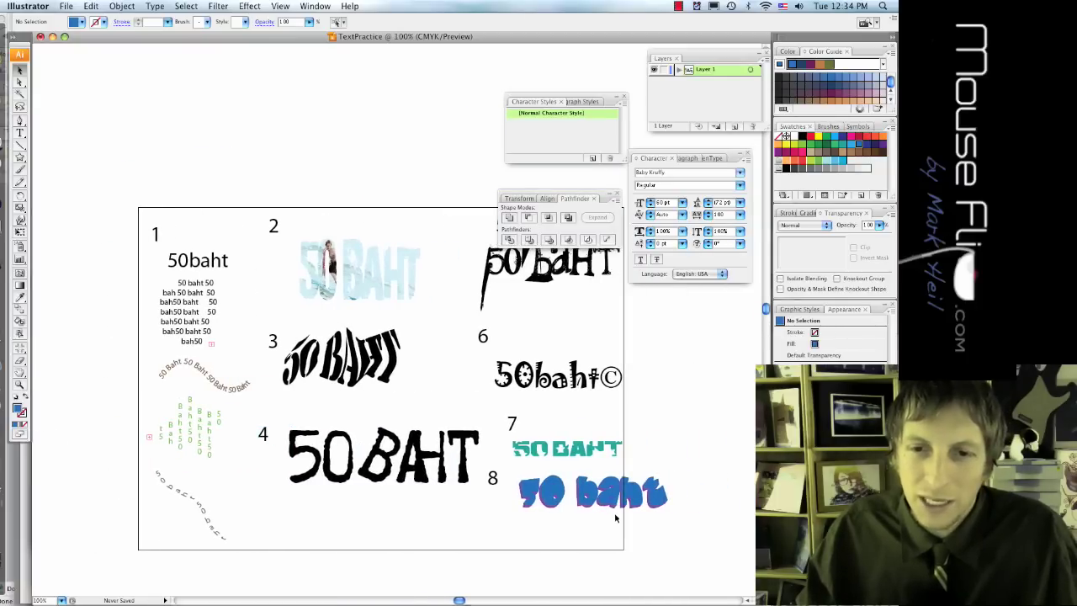
{"action": "left_click_drag", "start_coordinate": [580, 502], "coordinate": [541, 524]}
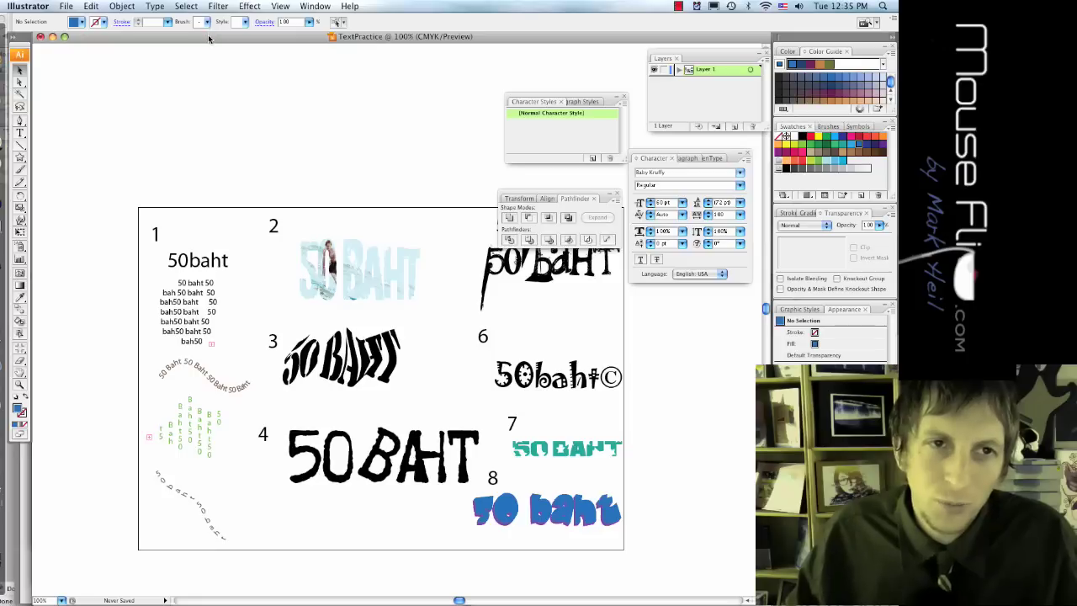
{"action": "key", "text": "super+Tab"}
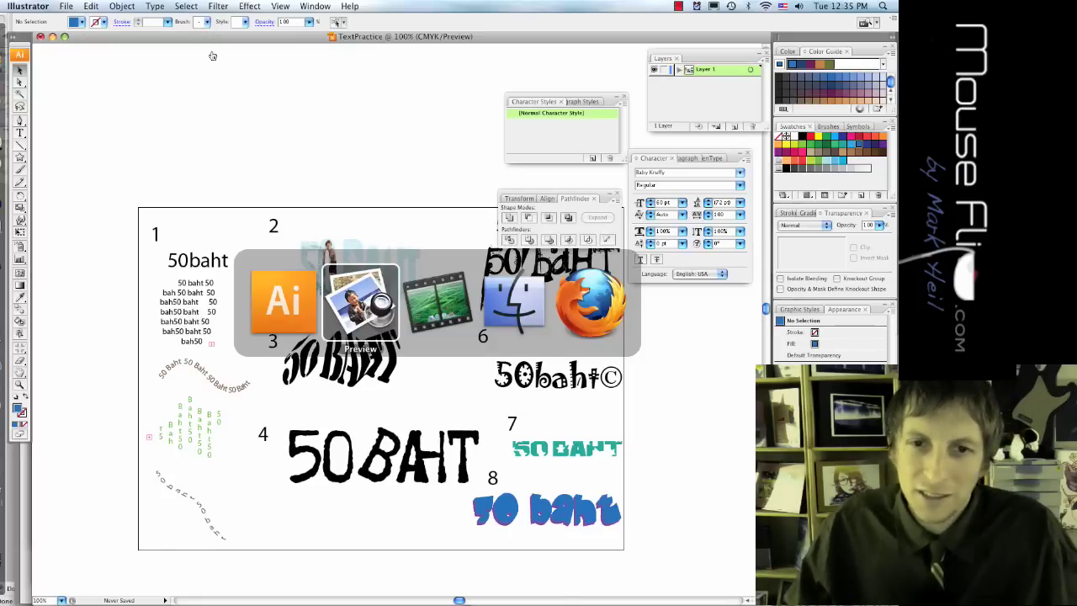
{"action": "key", "text": "super+shift+Tab"}
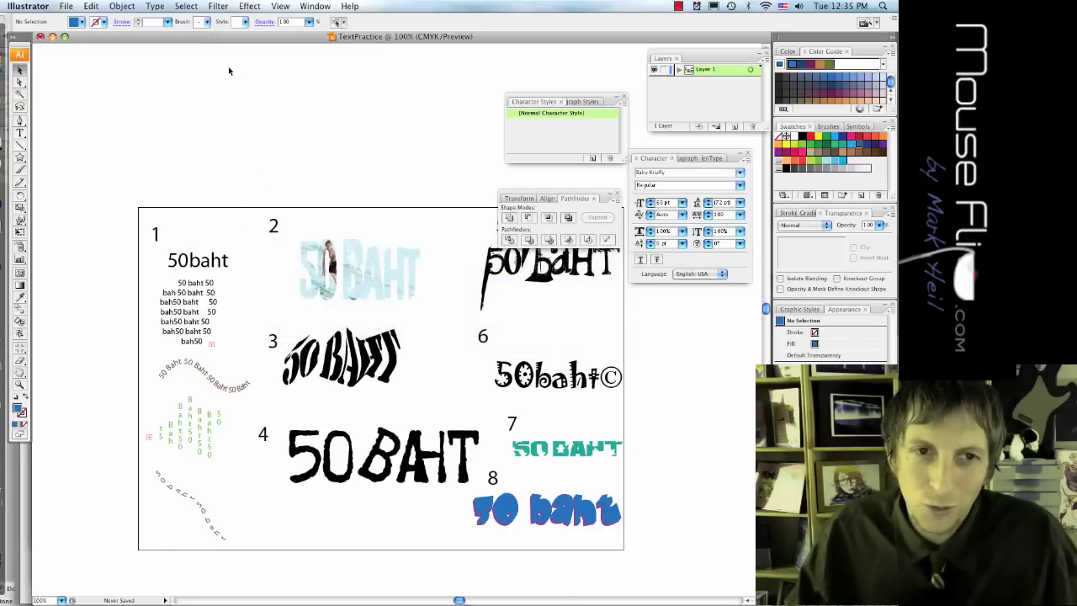